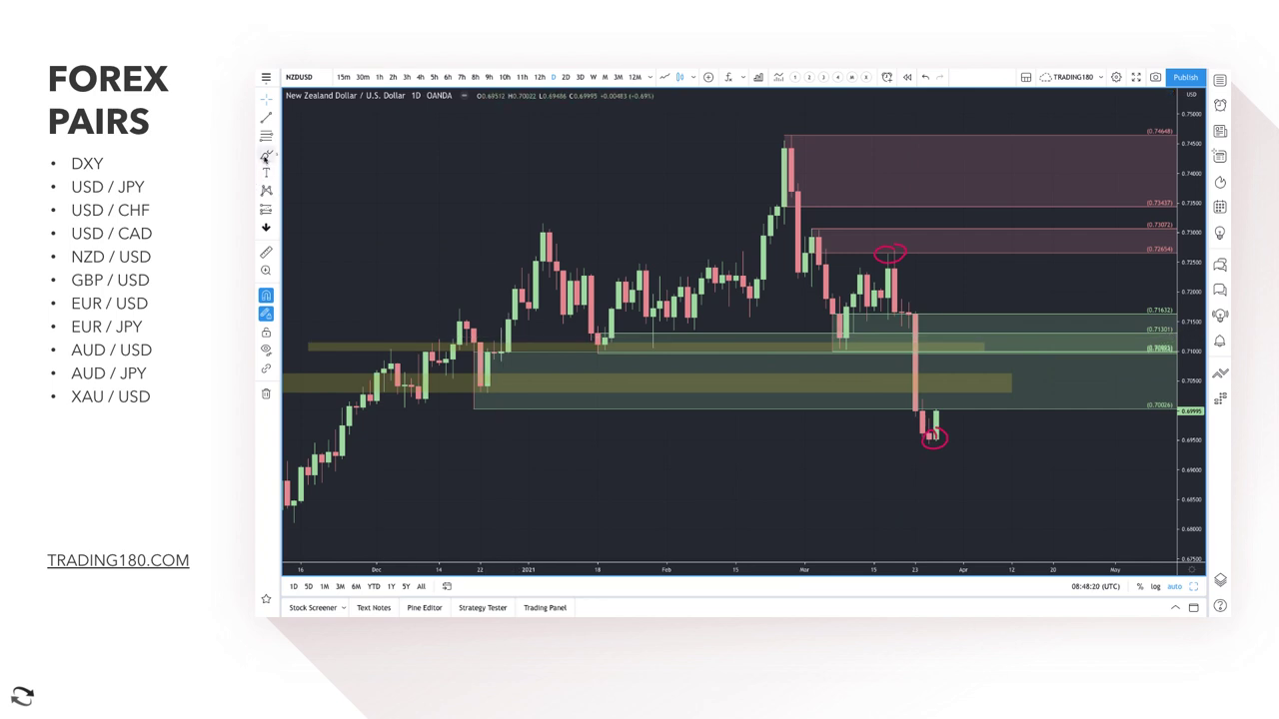
# Step: Choose a drawing tool from the left toolbar to mark up the NZDUSD daily chart
pyautogui.click(266, 155)
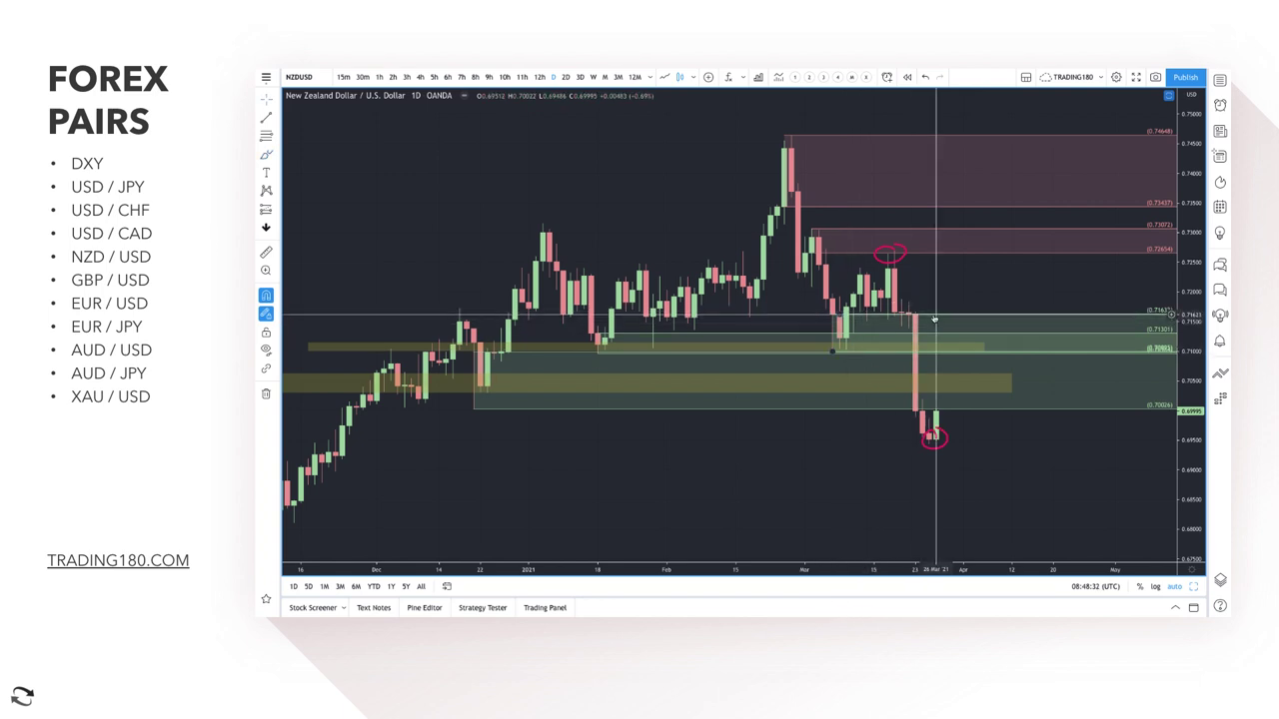
# Step: Delete the 0.71637–0.70995 zone and loop the candles before the big drop and the big red candle
pyautogui.press('Delete')
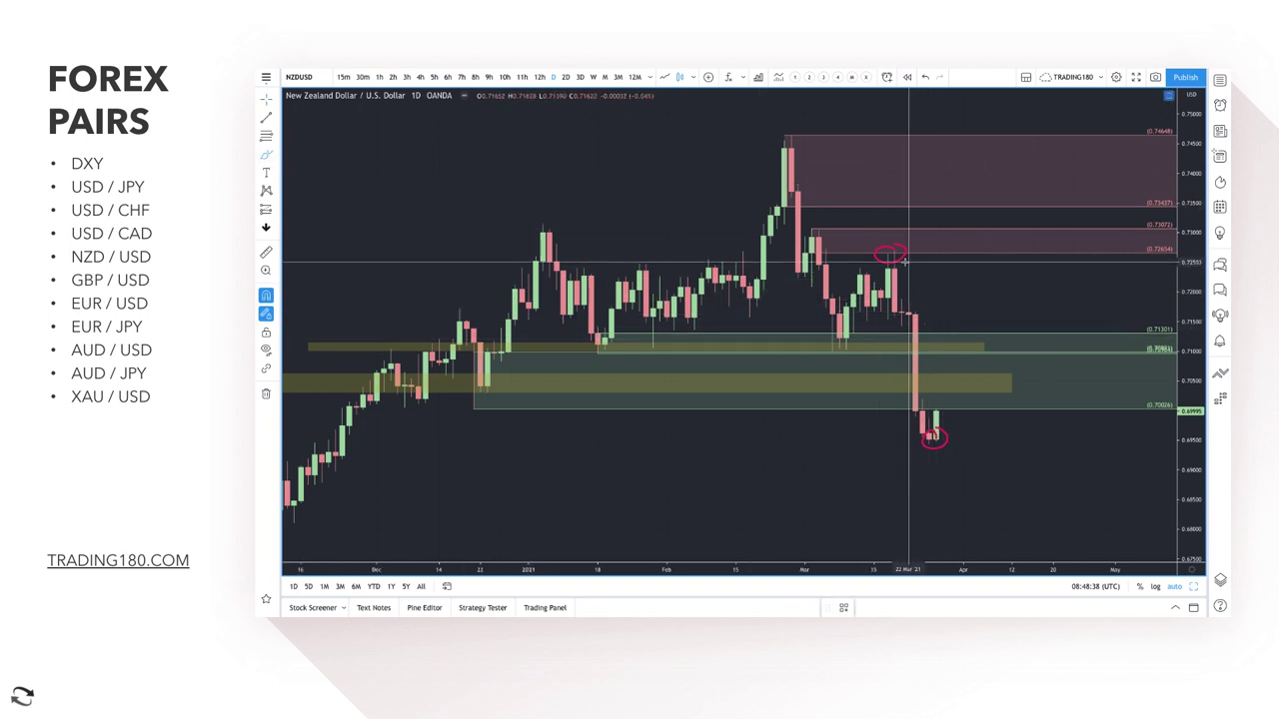
pyautogui.moveTo(908, 262)
pyautogui.mouseDown()
pyautogui.moveTo(919, 271)
pyautogui.moveTo(871, 313)
pyautogui.moveTo(893, 271)
pyautogui.moveTo(929, 270)
pyautogui.mouseUp()
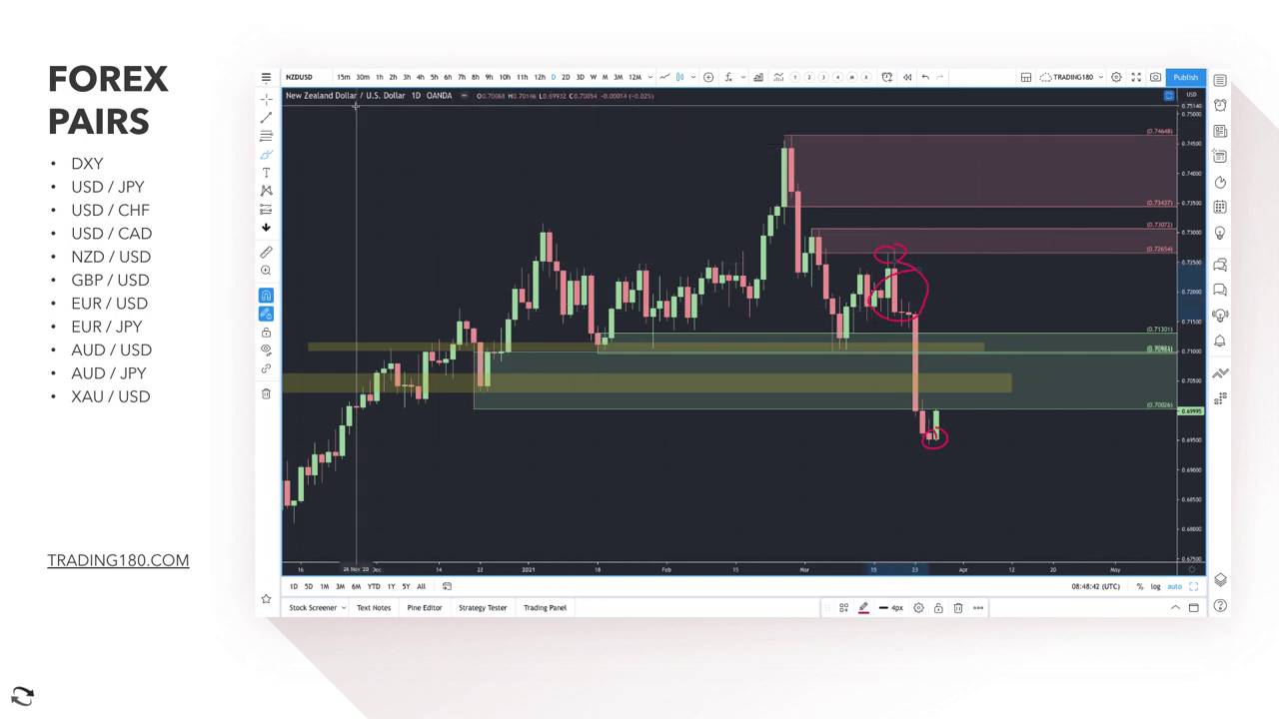
pyautogui.moveTo(926, 332); pyautogui.dragTo(927, 362)
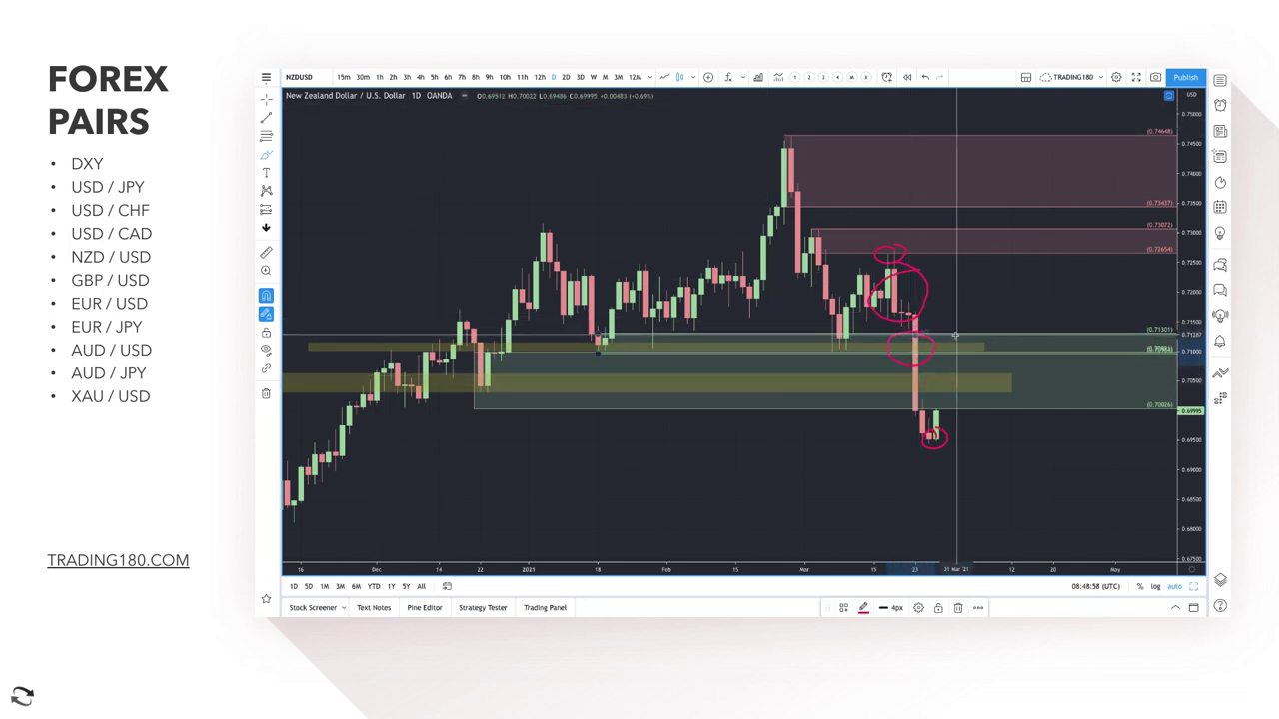
# Step: Draw a red brush X across the zone beyond the latest candles
pyautogui.moveTo(957, 340); pyautogui.dragTo(1012, 393)
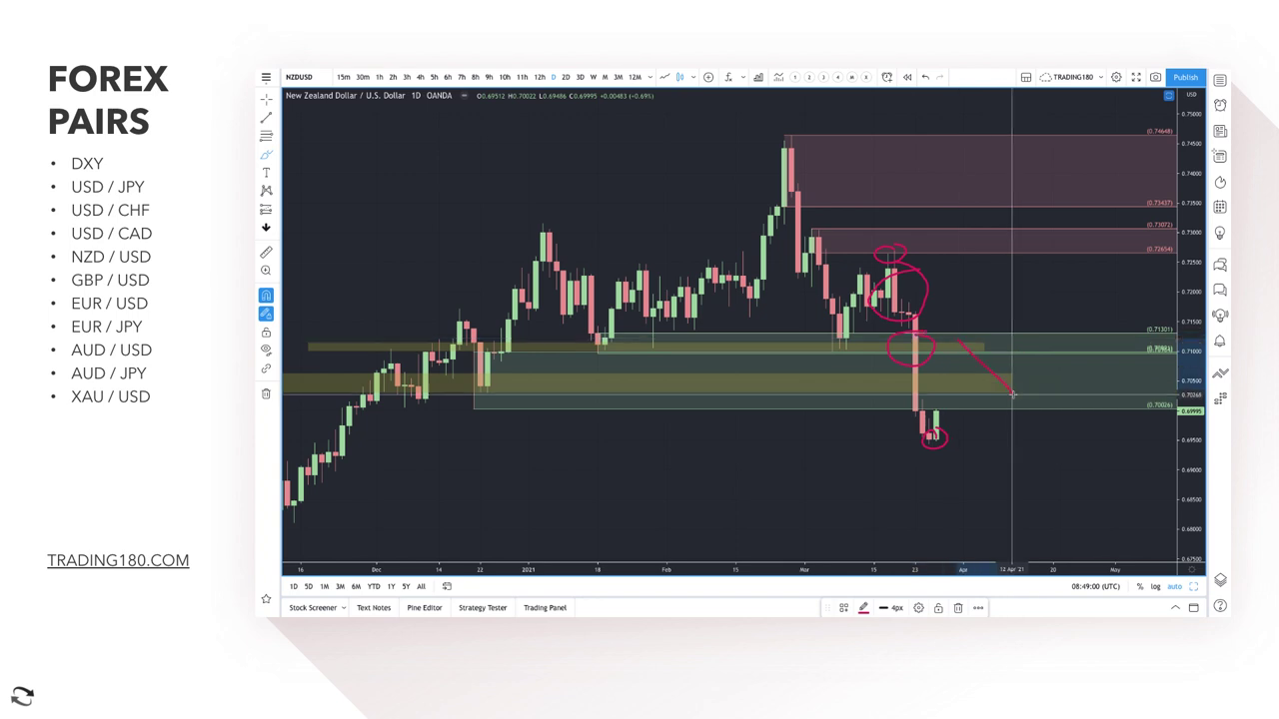
pyautogui.moveTo(1004, 335); pyautogui.dragTo(970, 380)
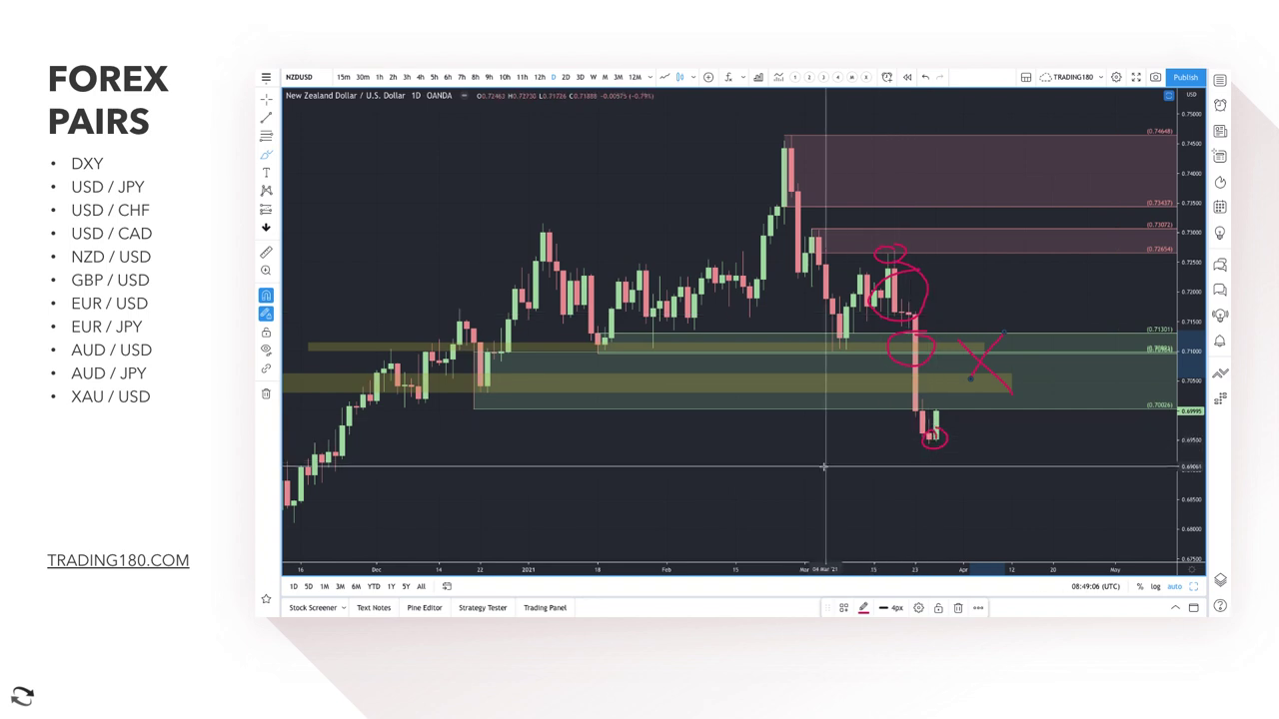
pyautogui.scroll(-2, 829, 450)
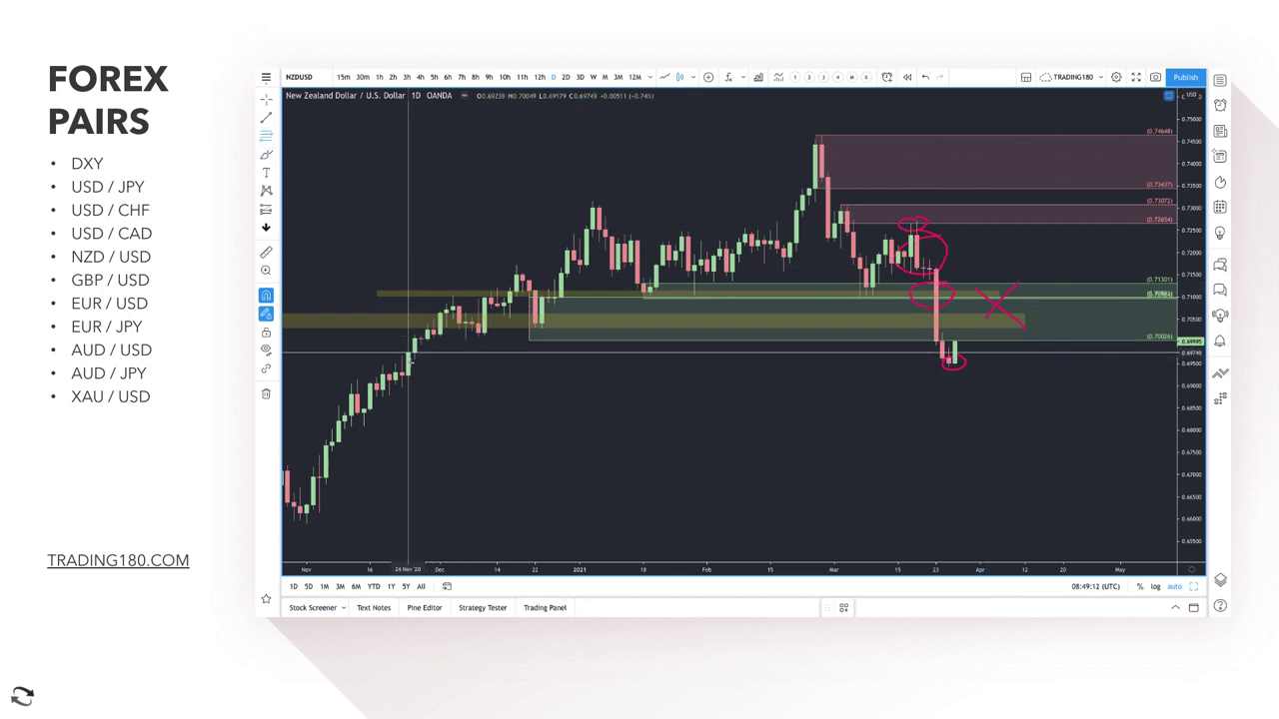
# Step: Draw a new zone below the latest candles with the DEMAND template, and delete the old green zone
pyautogui.moveTo(405, 372)
pyautogui.mouseDown()
pyautogui.moveTo(372, 390)
pyautogui.moveTo(365, 428)
pyautogui.mouseUp()
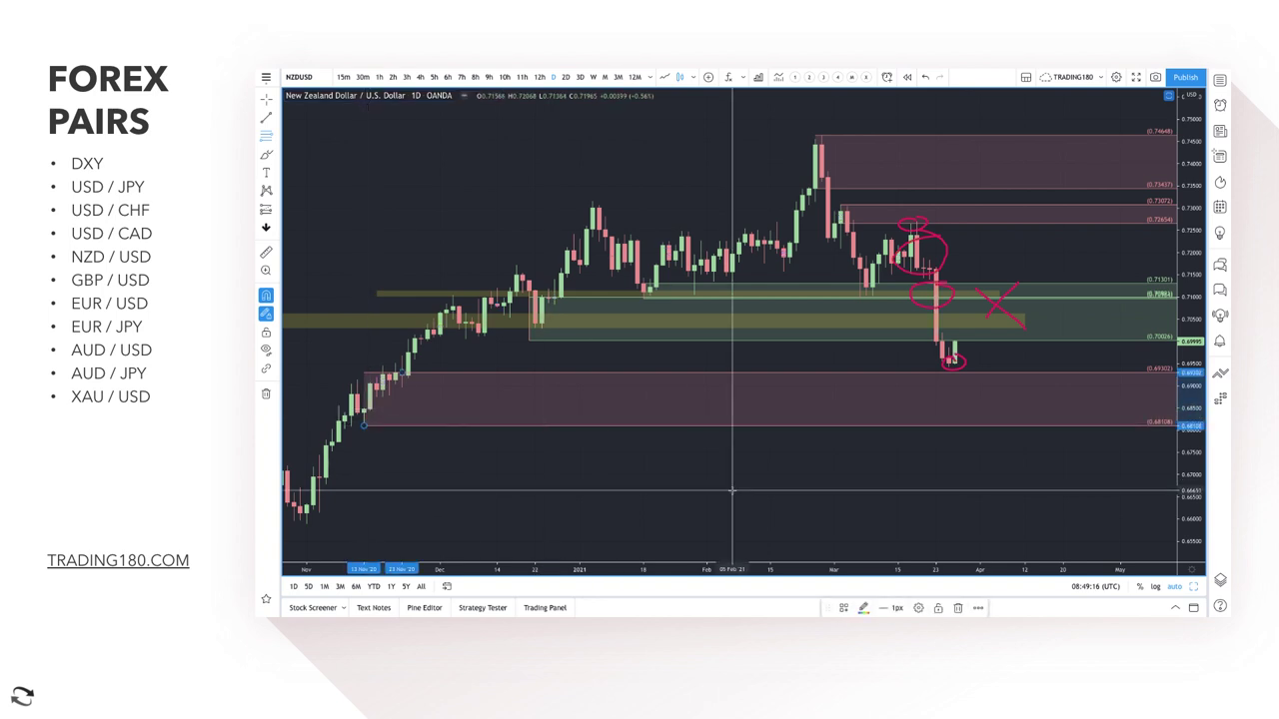
pyautogui.click(842, 609)
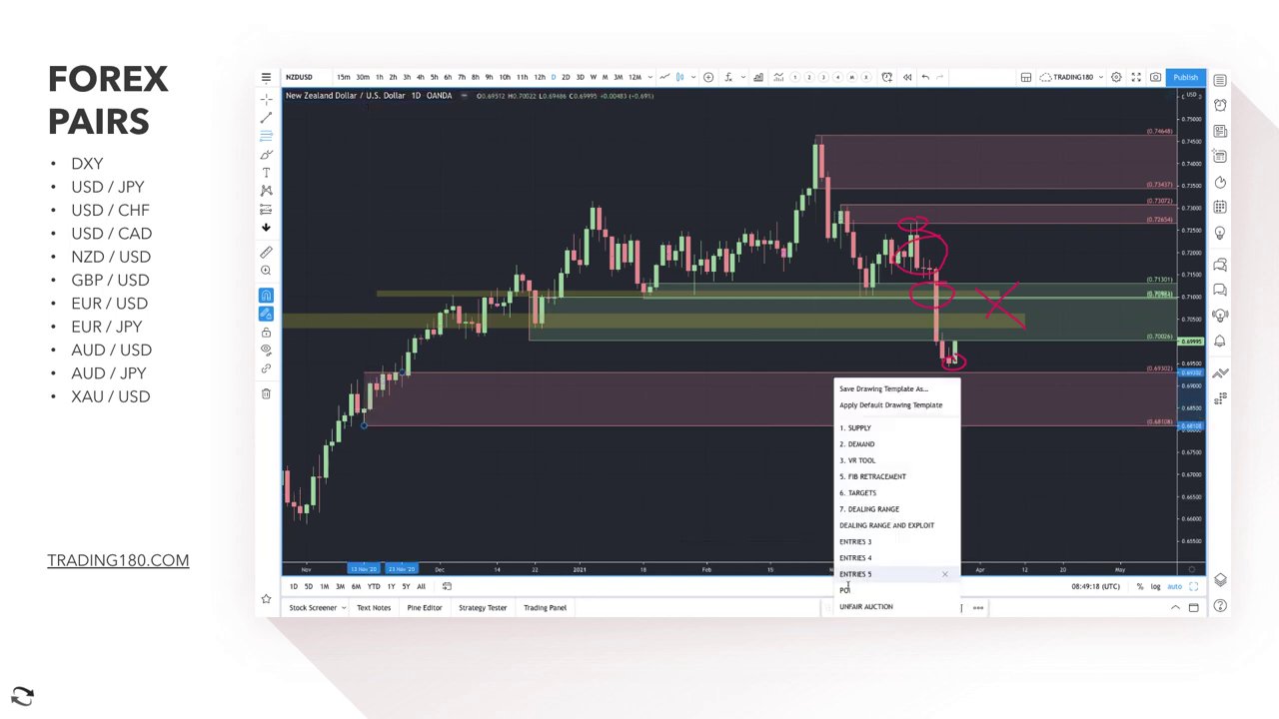
pyautogui.click(873, 442)
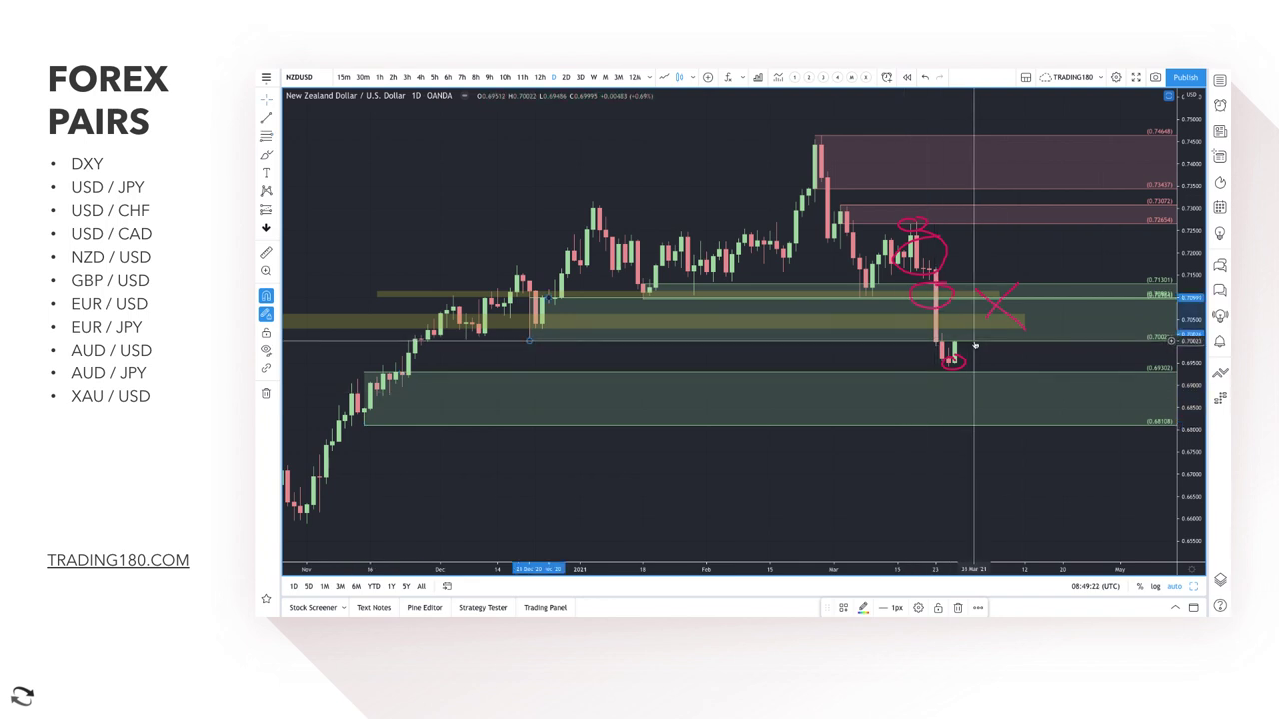
pyautogui.moveTo(975, 344); pyautogui.dragTo(979, 299)
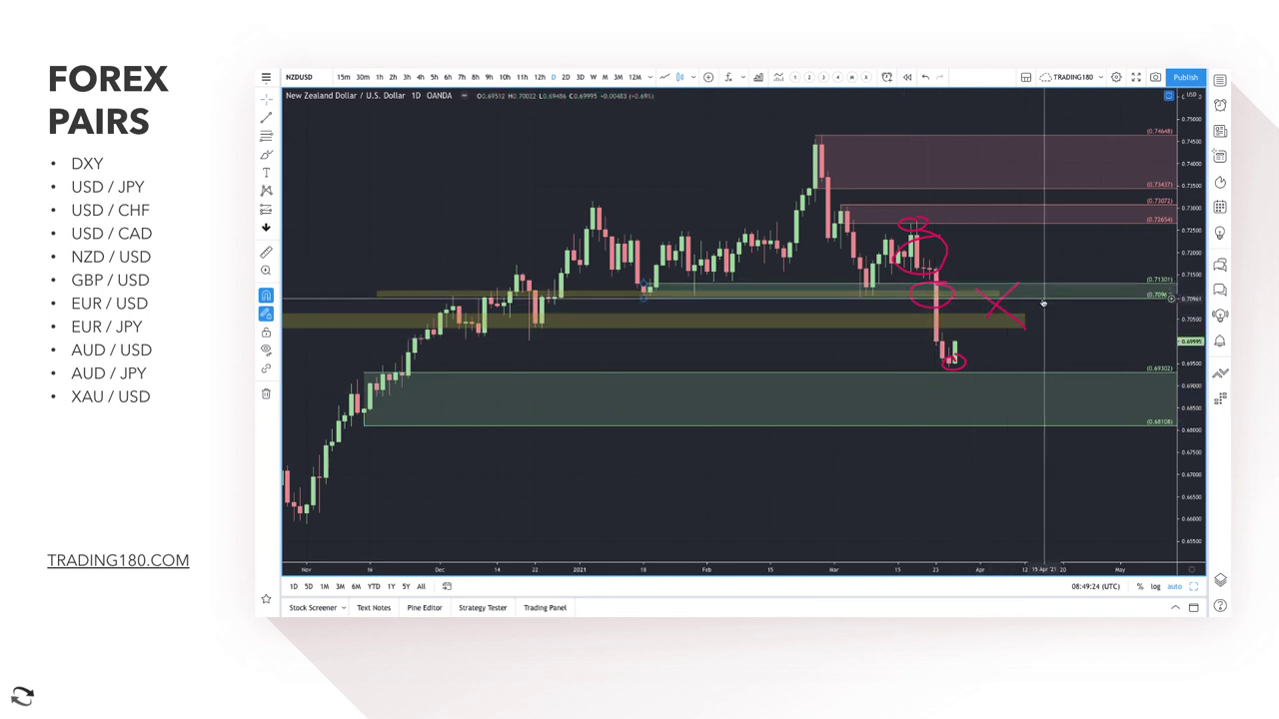
pyautogui.press('Delete')
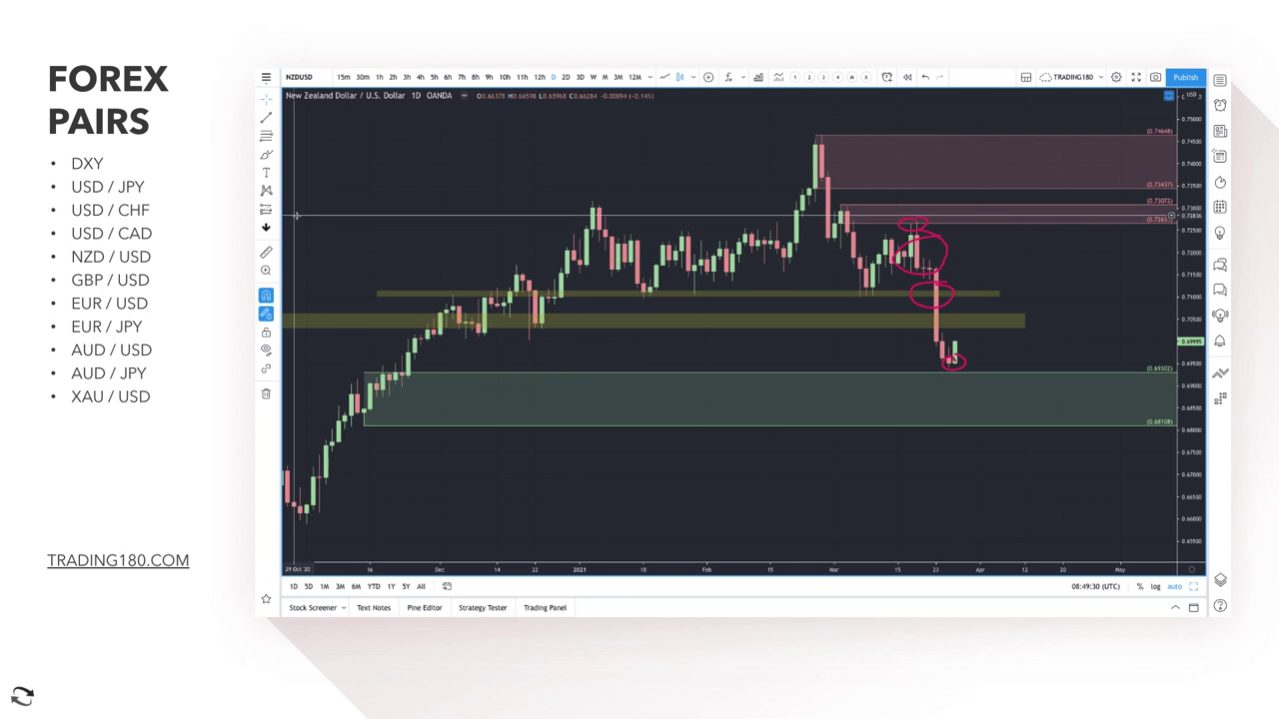
# Step: Add a pink zone from the recent high down to 0.71908, then sketch a dip-and-rally brush path
pyautogui.click(266, 155)
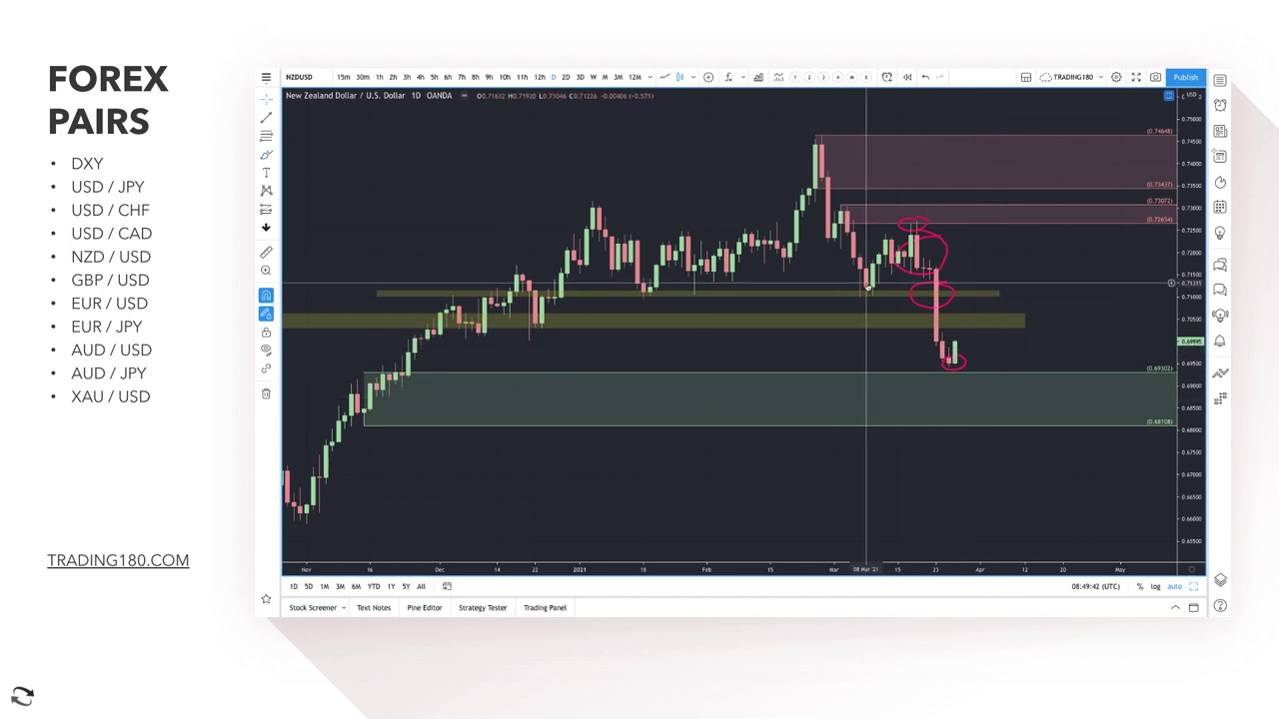
pyautogui.click(266, 137)
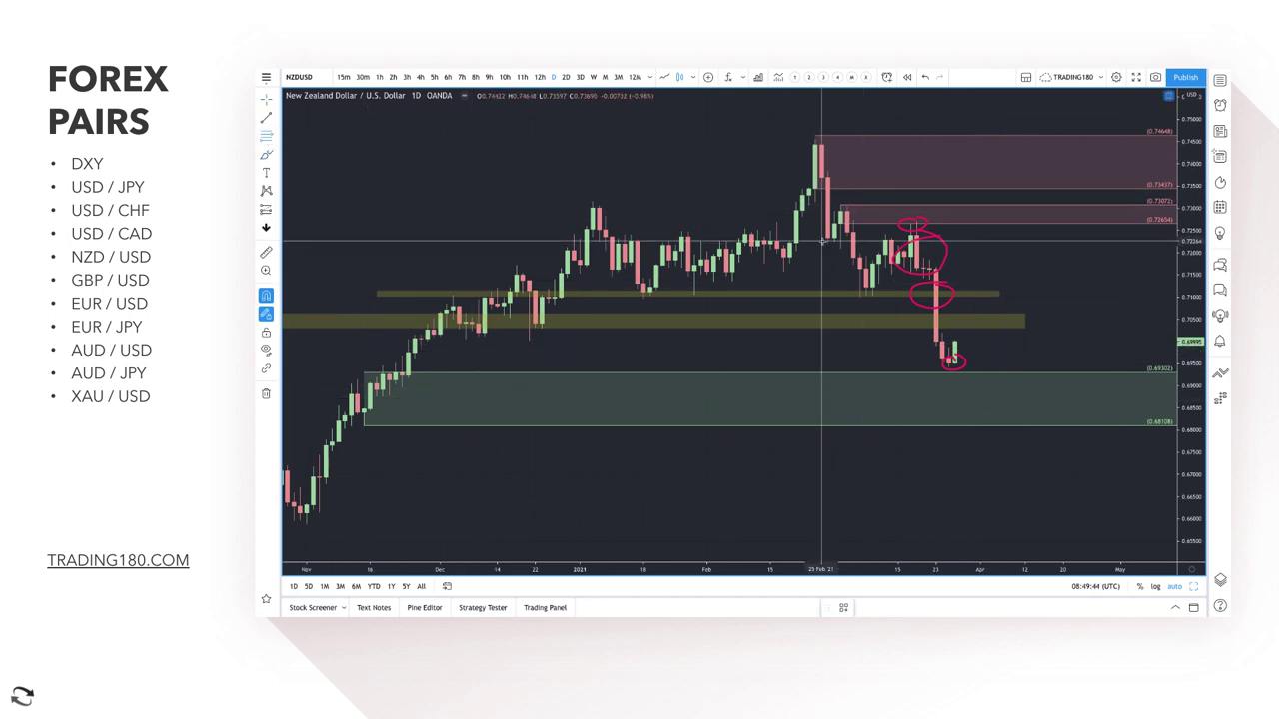
pyautogui.moveTo(911, 258); pyautogui.dragTo(917, 220)
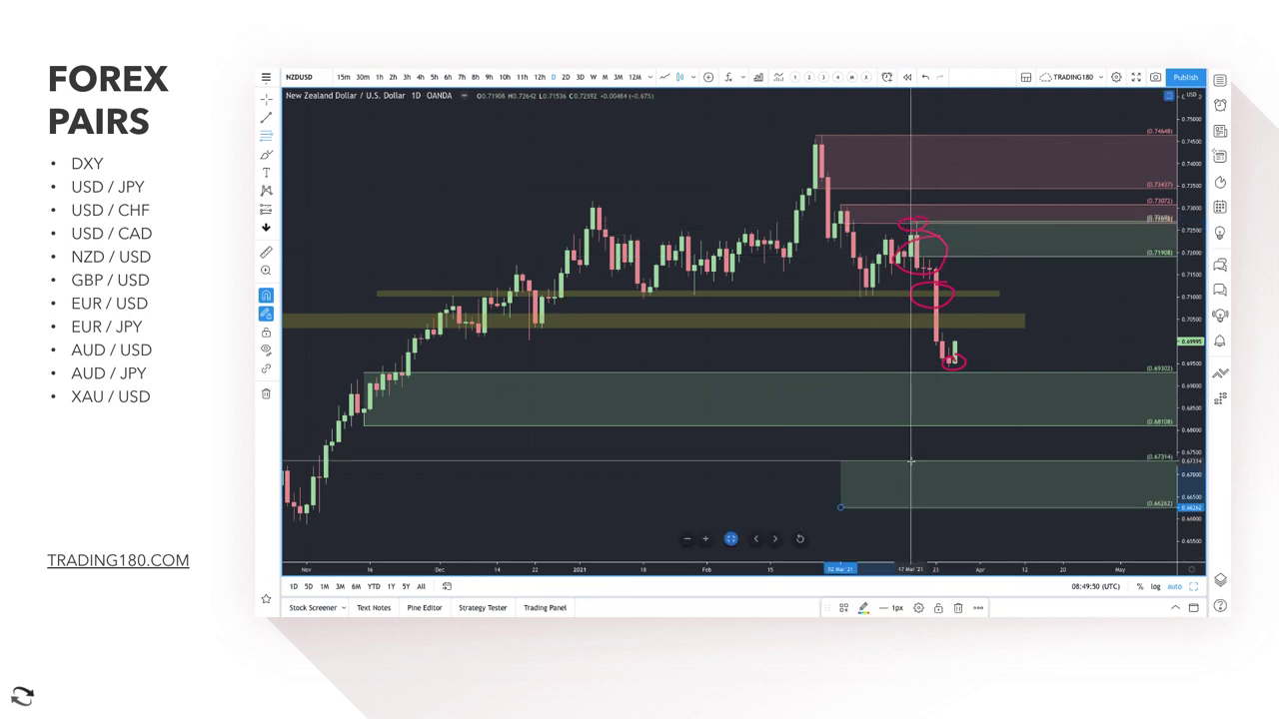
pyautogui.click(942, 406)
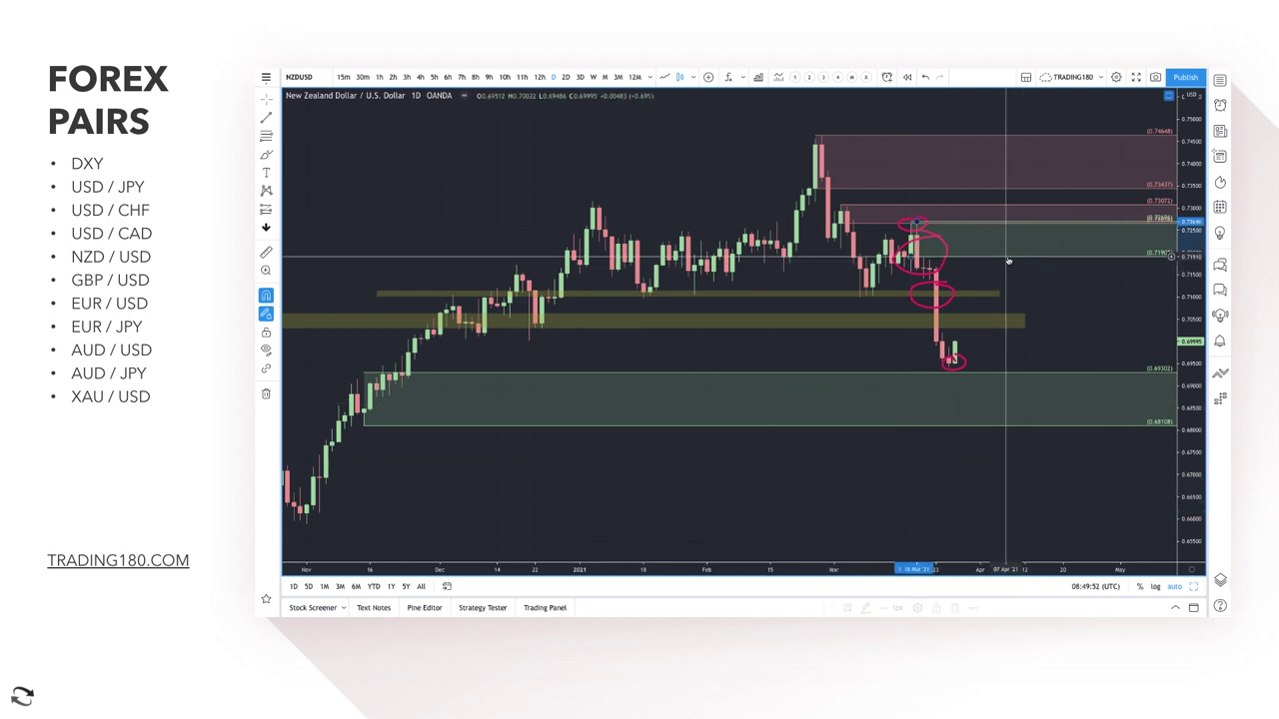
pyautogui.click(844, 608)
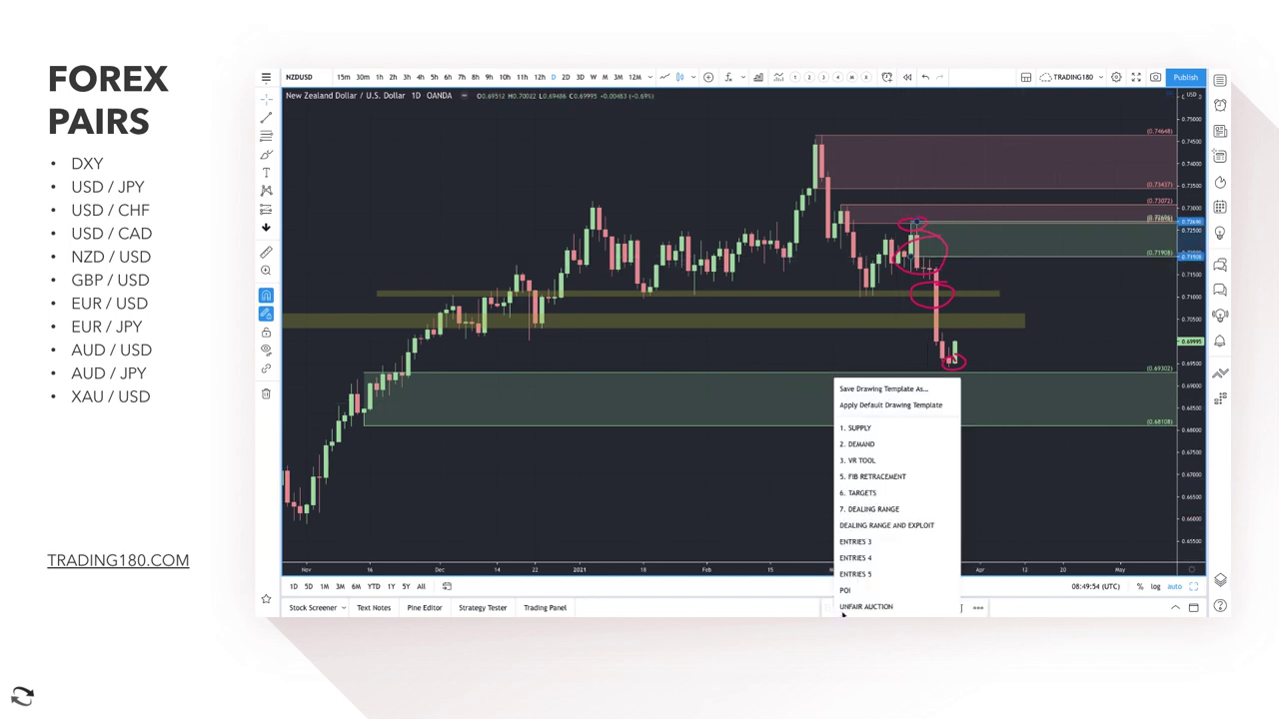
pyautogui.click(879, 441)
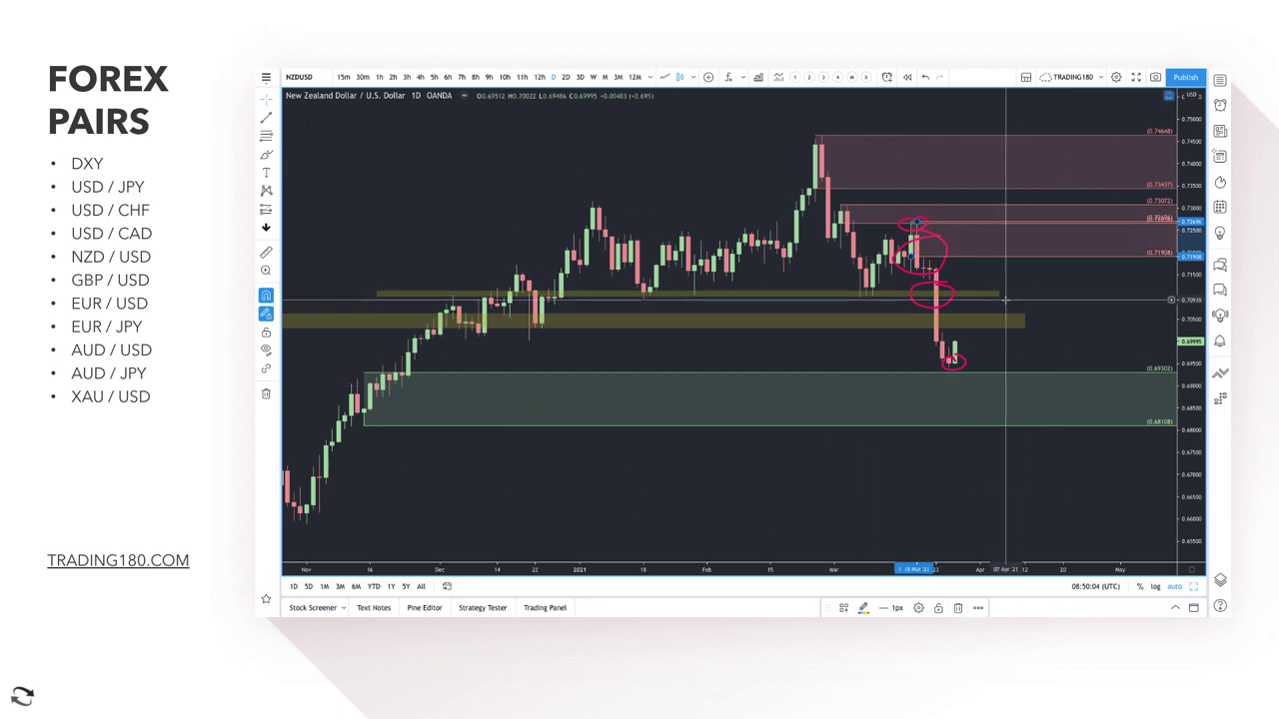
pyautogui.click(265, 155)
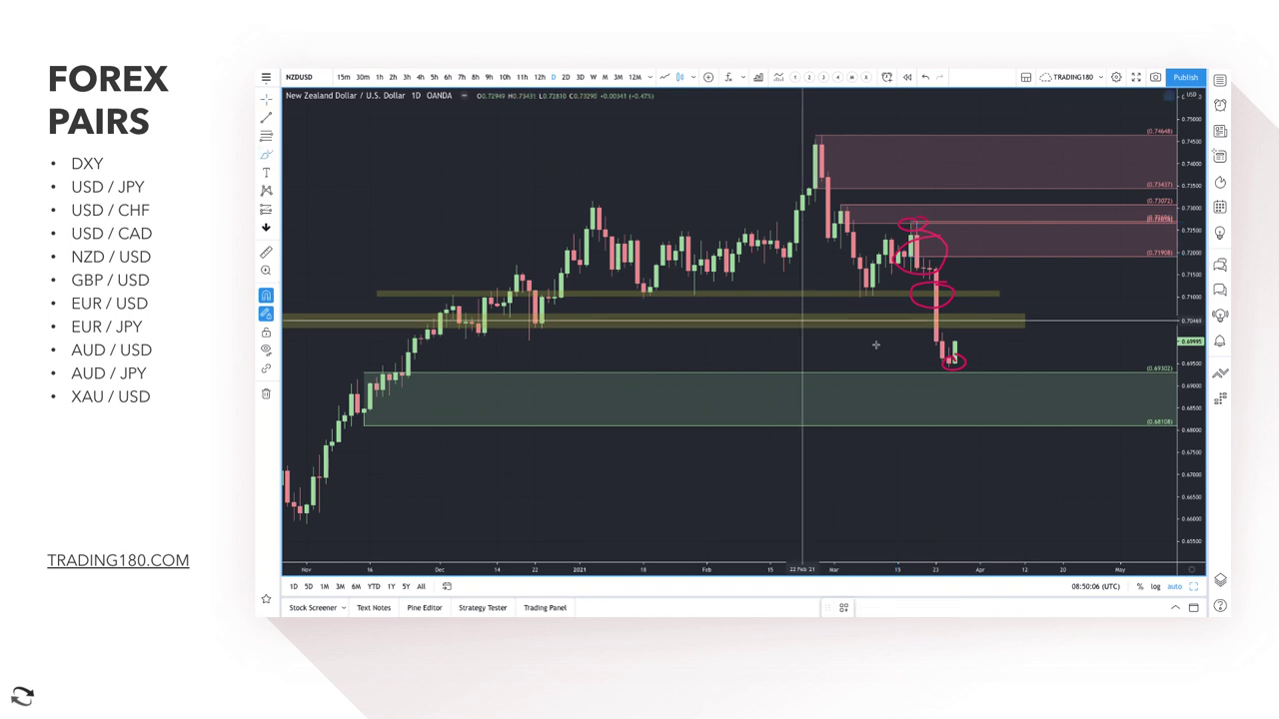
pyautogui.moveTo(956, 342)
pyautogui.mouseDown()
pyautogui.moveTo(971, 373)
pyautogui.moveTo(1057, 333)
pyautogui.mouseUp()
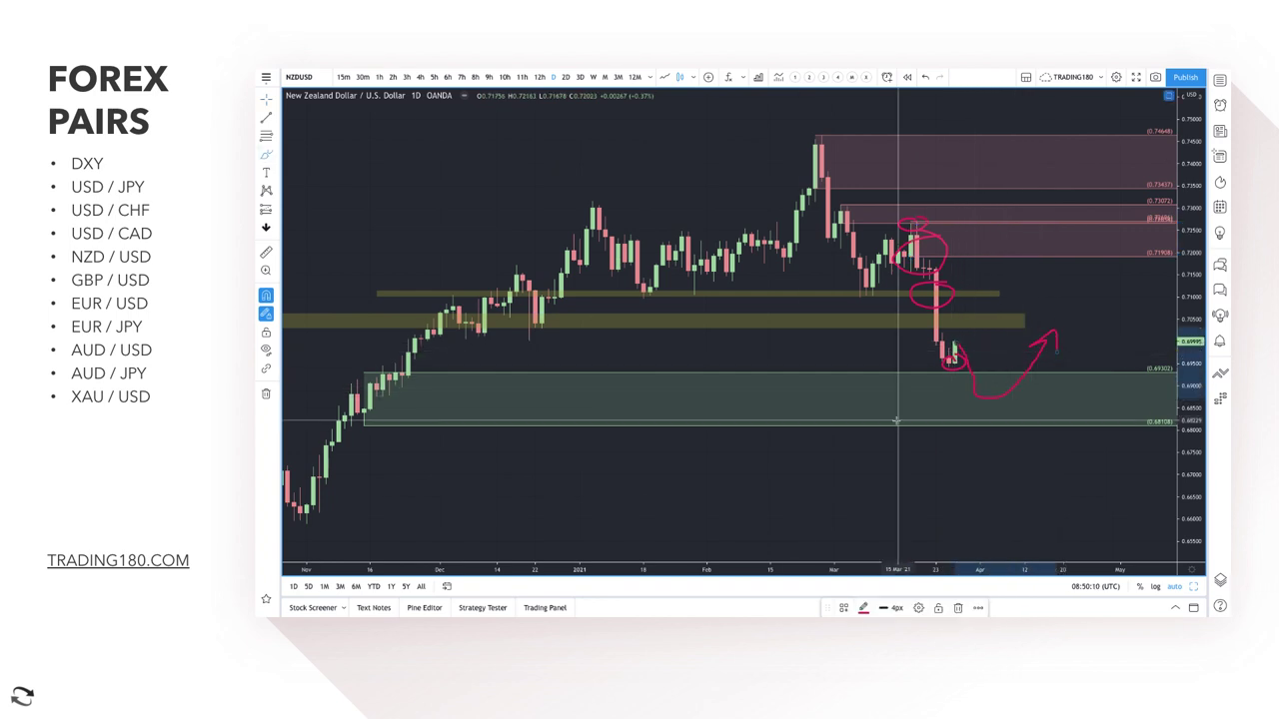
# Step: Zoom out and move the yellow zone down to the 2019 highs
pyautogui.scroll(-2, 895, 420)
pyautogui.scroll(-5, 766, 404)
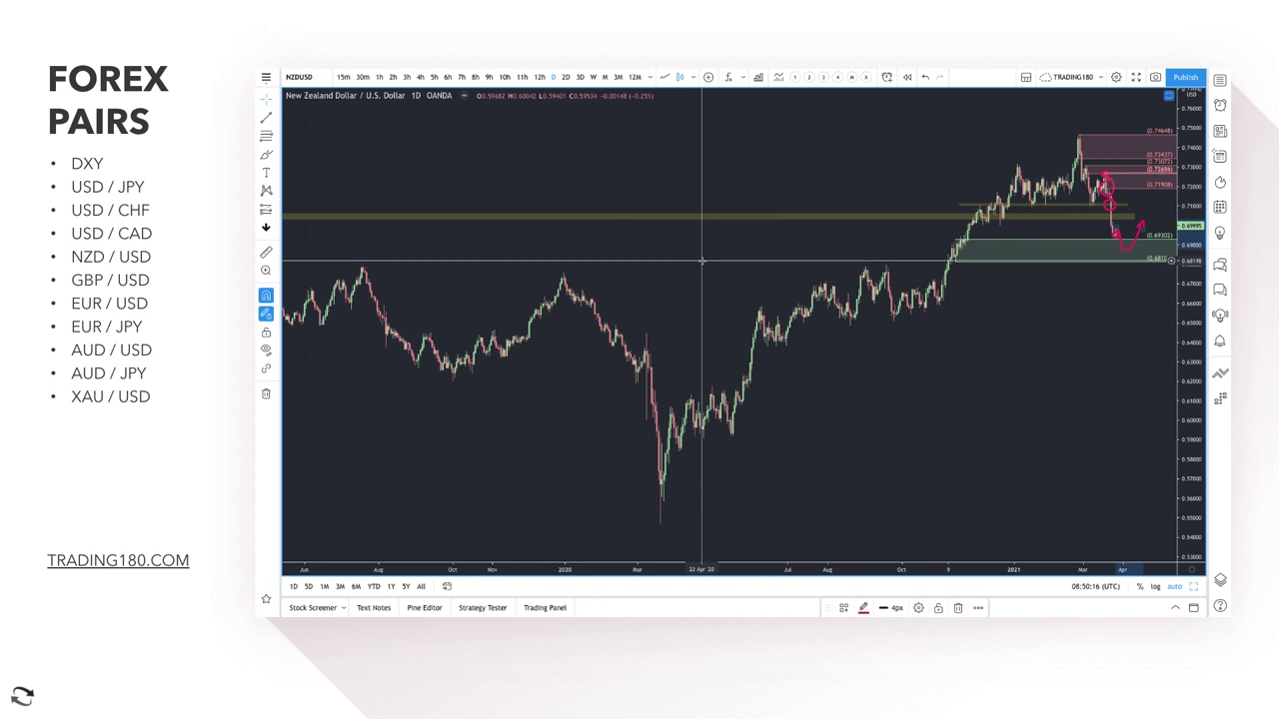
pyautogui.hscroll(-5, 701, 261)
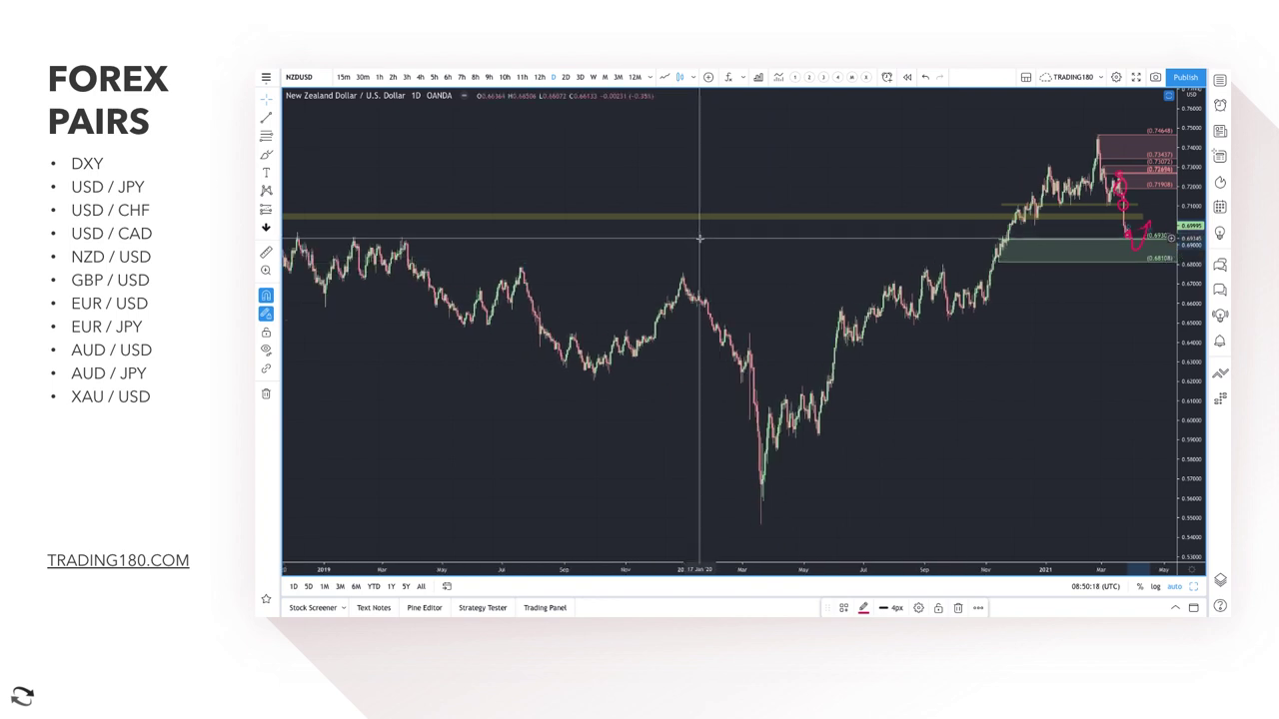
pyautogui.hscroll(-3, 699, 240)
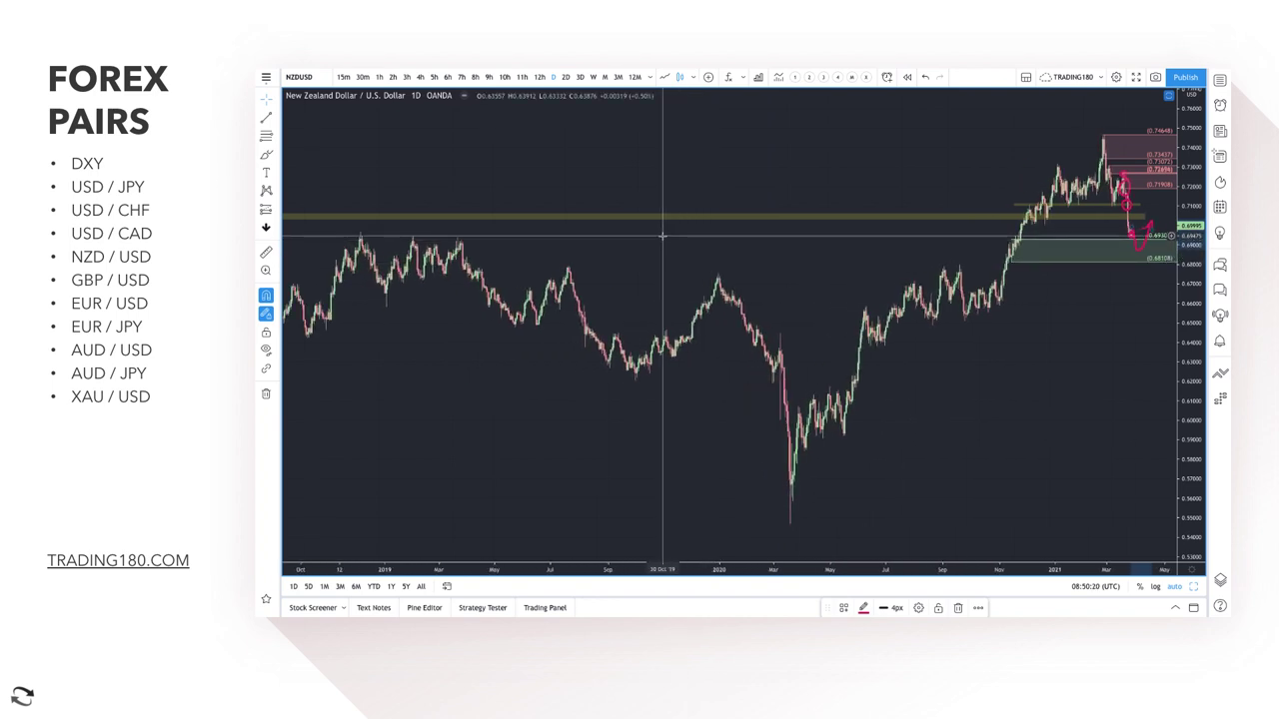
pyautogui.rightClick(637, 216)
pyautogui.click(635, 216)
pyautogui.moveTo(633, 217); pyautogui.dragTo(636, 240)
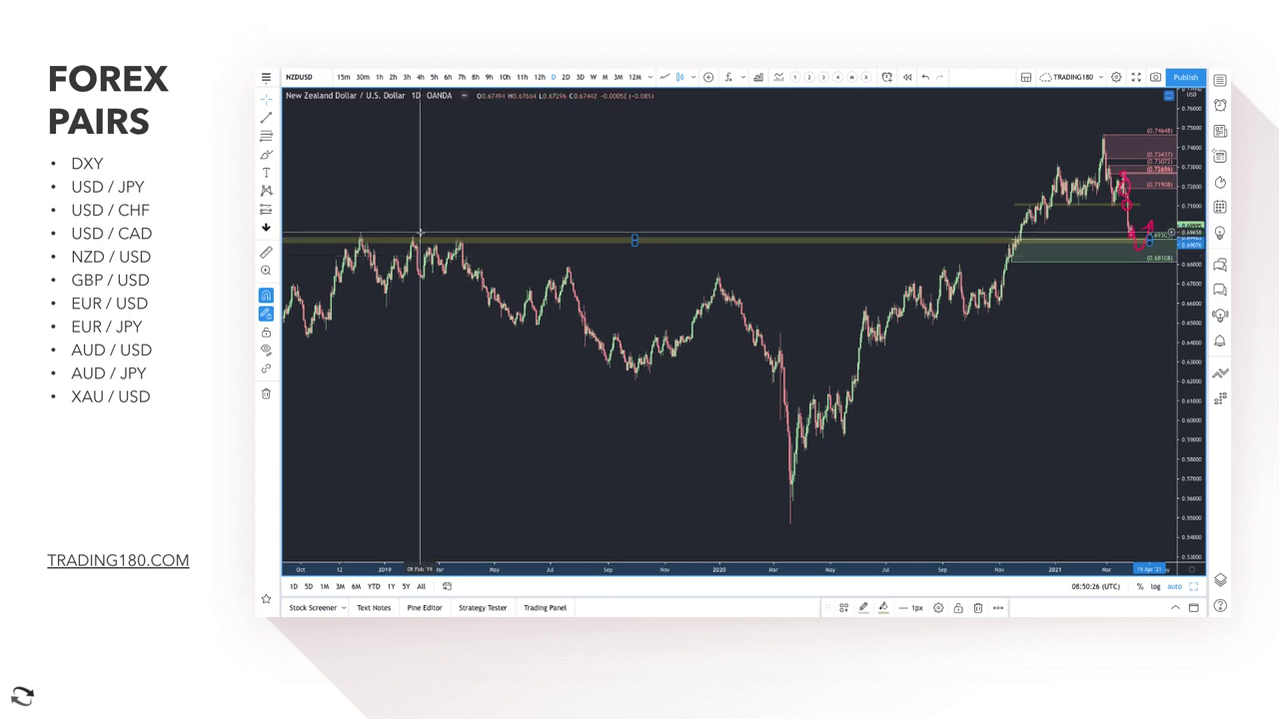
# Step: Draw a brush path rising from the latest candles into the pink zone, ending in an arrowhead
pyautogui.scroll(5, 822, 255)
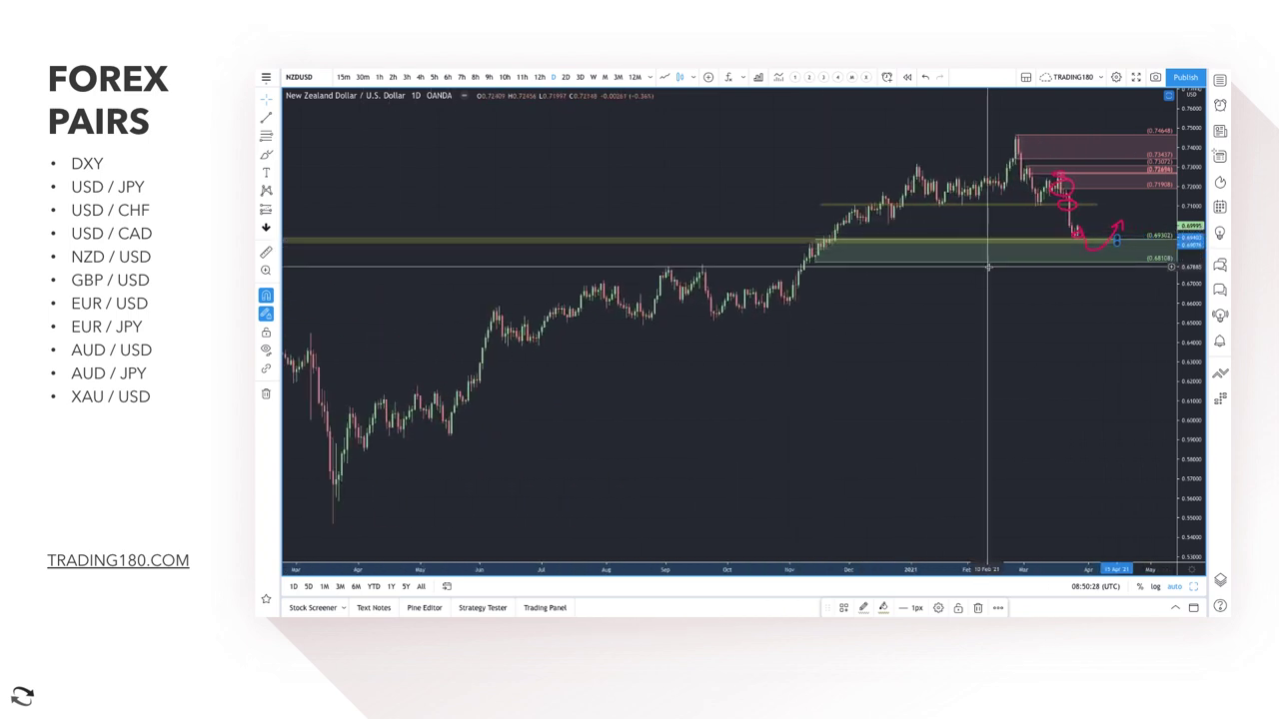
pyautogui.scroll(5, 987, 268)
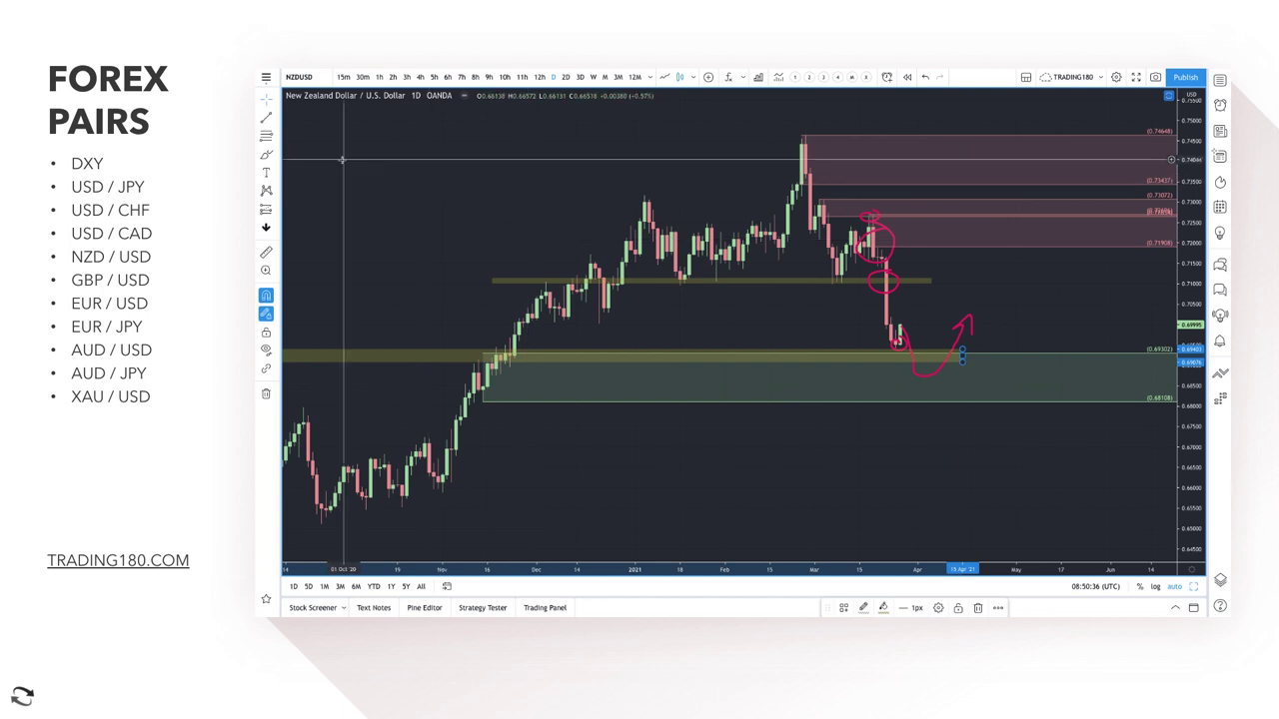
pyautogui.click(266, 155)
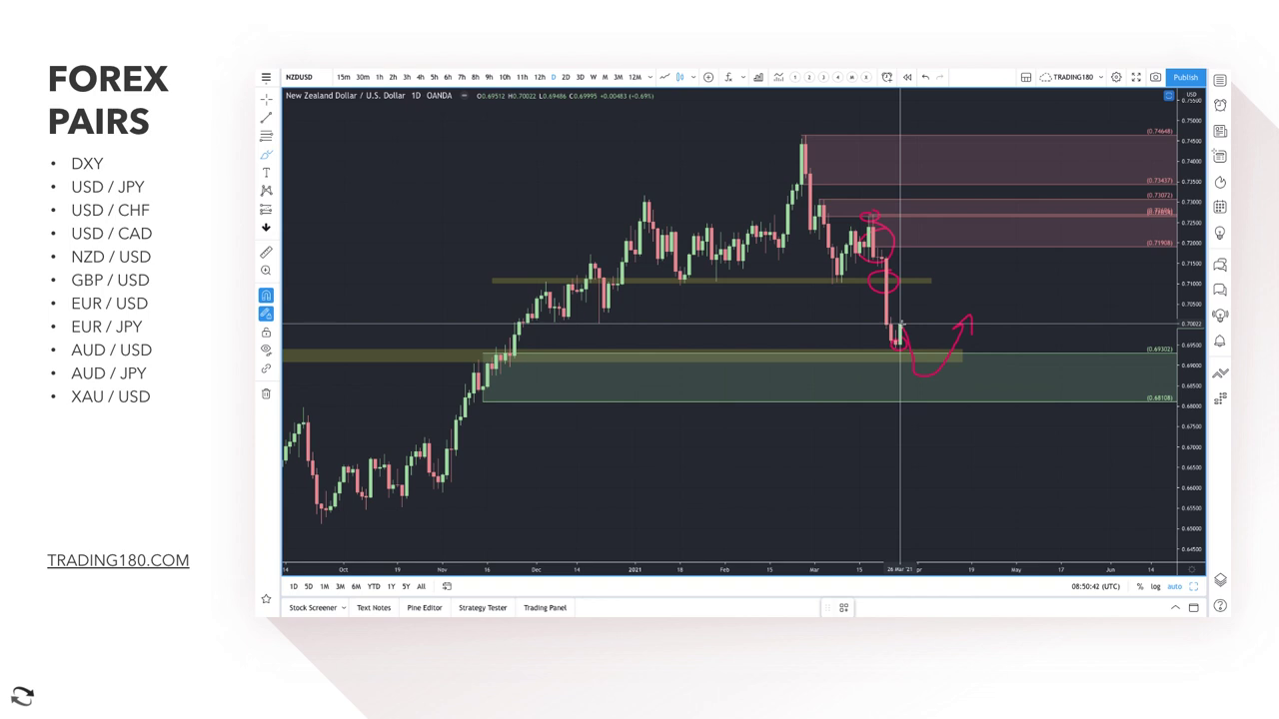
pyautogui.moveTo(901, 329)
pyautogui.mouseDown()
pyautogui.moveTo(902, 303)
pyautogui.moveTo(947, 237)
pyautogui.moveTo(994, 283)
pyautogui.mouseUp()
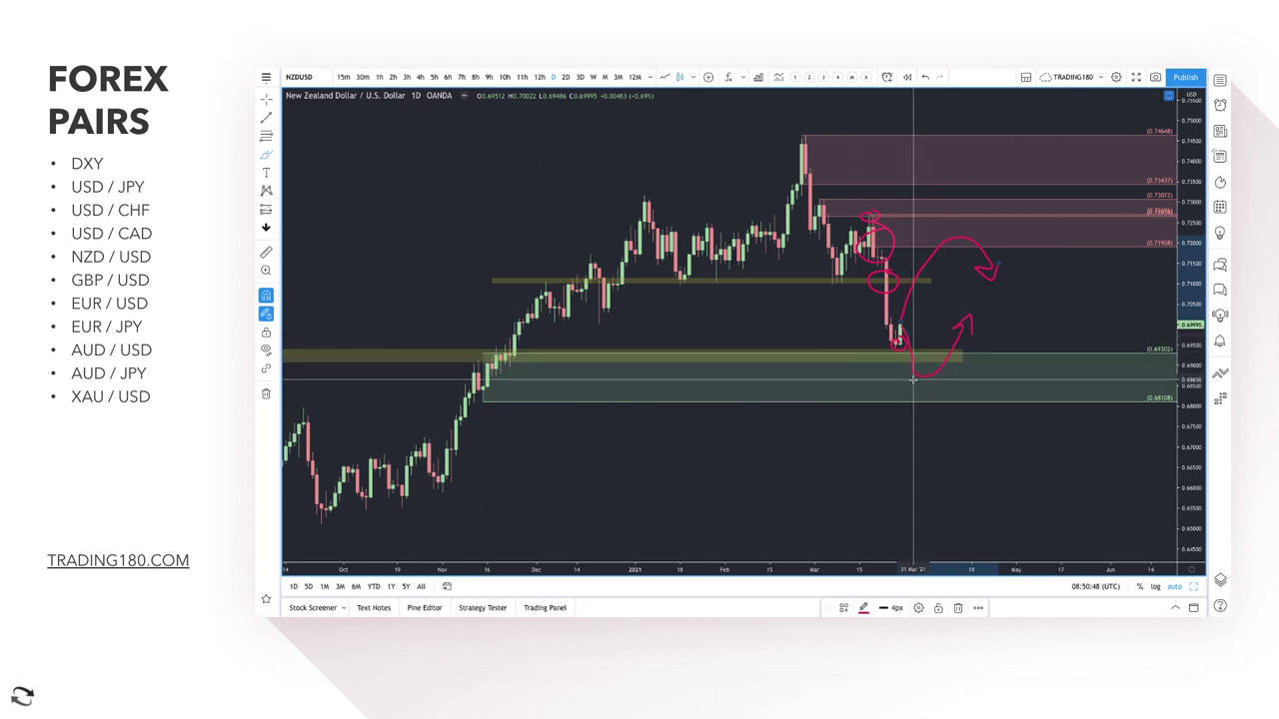
pyautogui.moveTo(917, 380)
pyautogui.mouseDown()
pyautogui.moveTo(944, 340)
pyautogui.moveTo(956, 381)
pyautogui.moveTo(927, 375)
pyautogui.mouseUp()
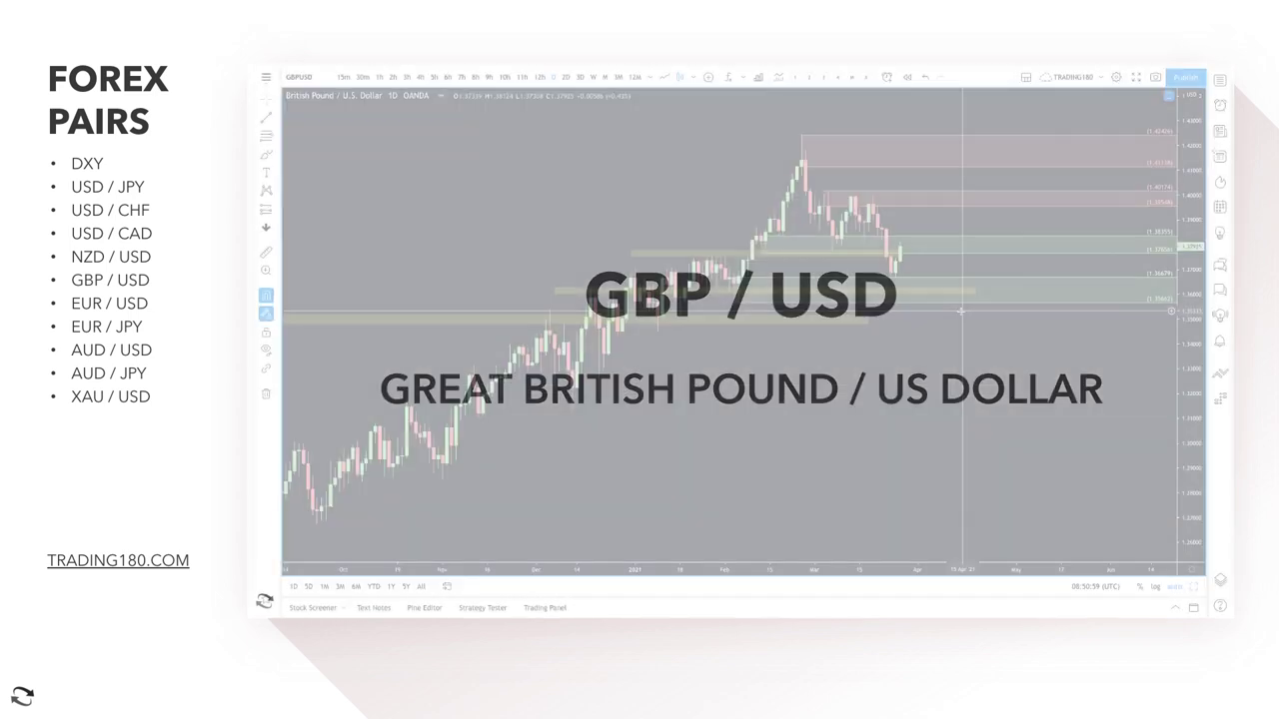
# Step: Select the green rectangle zone on the GBPUSD chart and delete it
pyautogui.rightClick(962, 314)
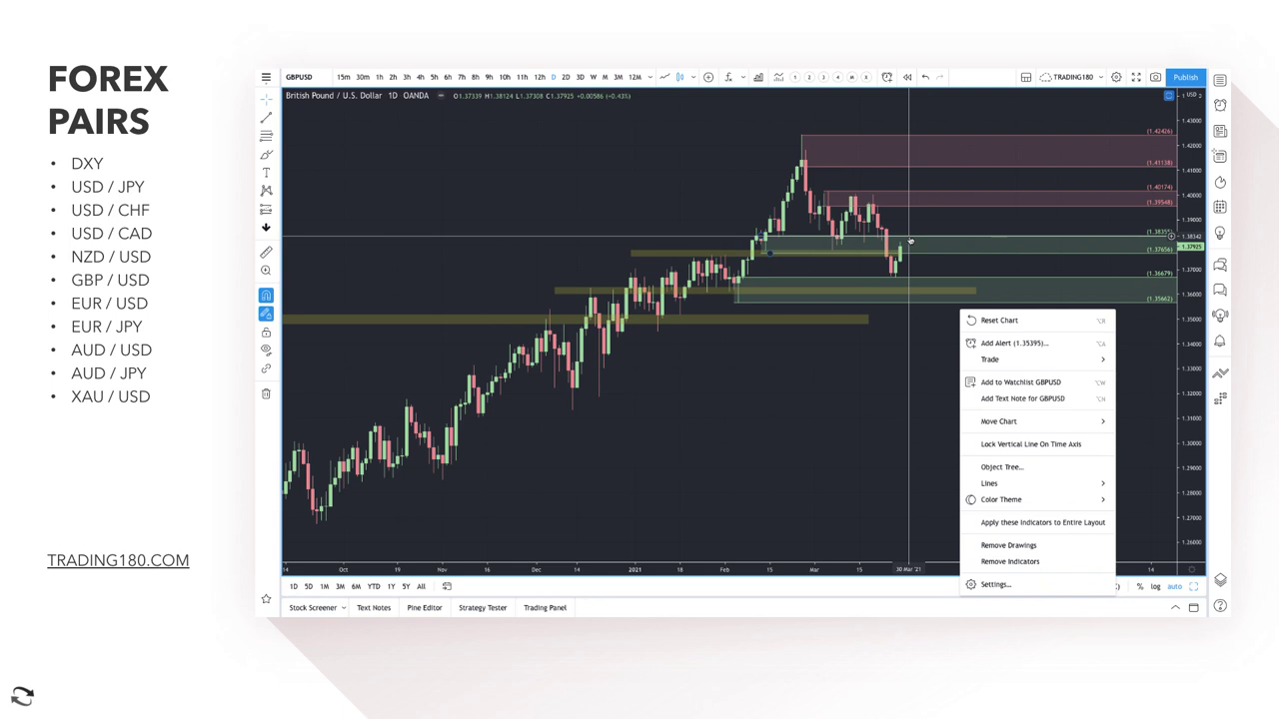
pyautogui.click(910, 241)
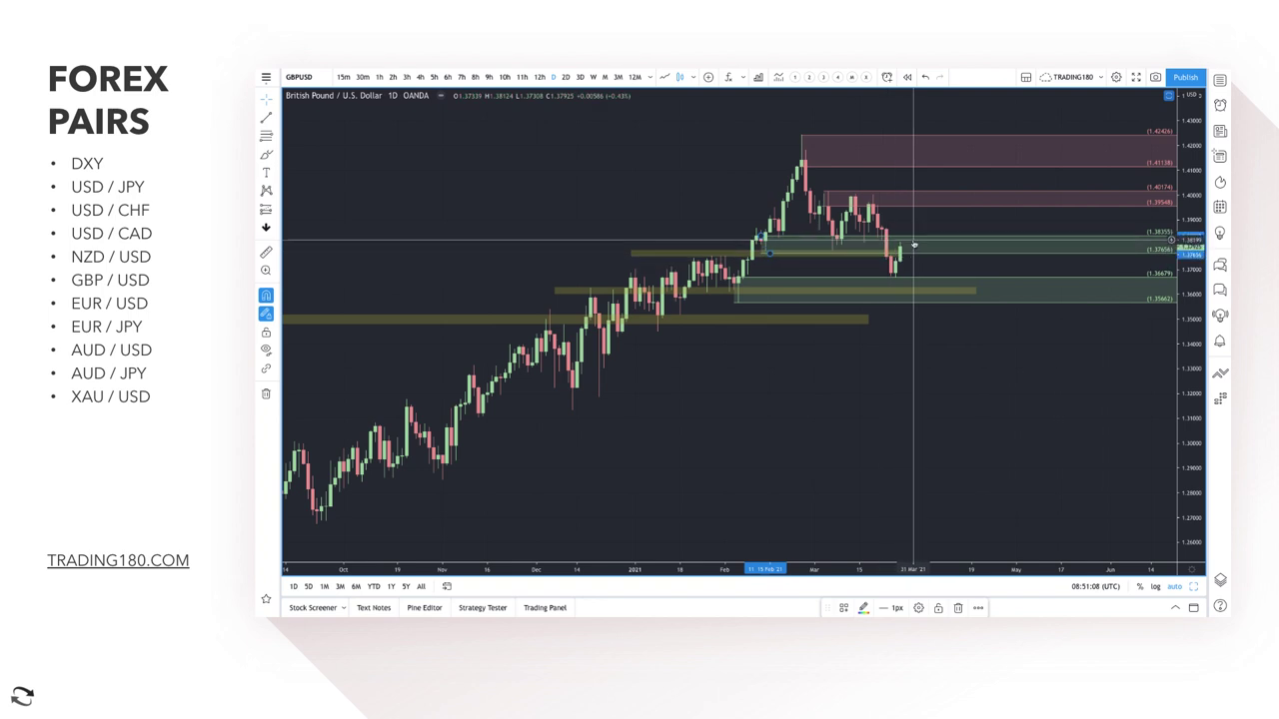
pyautogui.scroll(5, 900, 250)
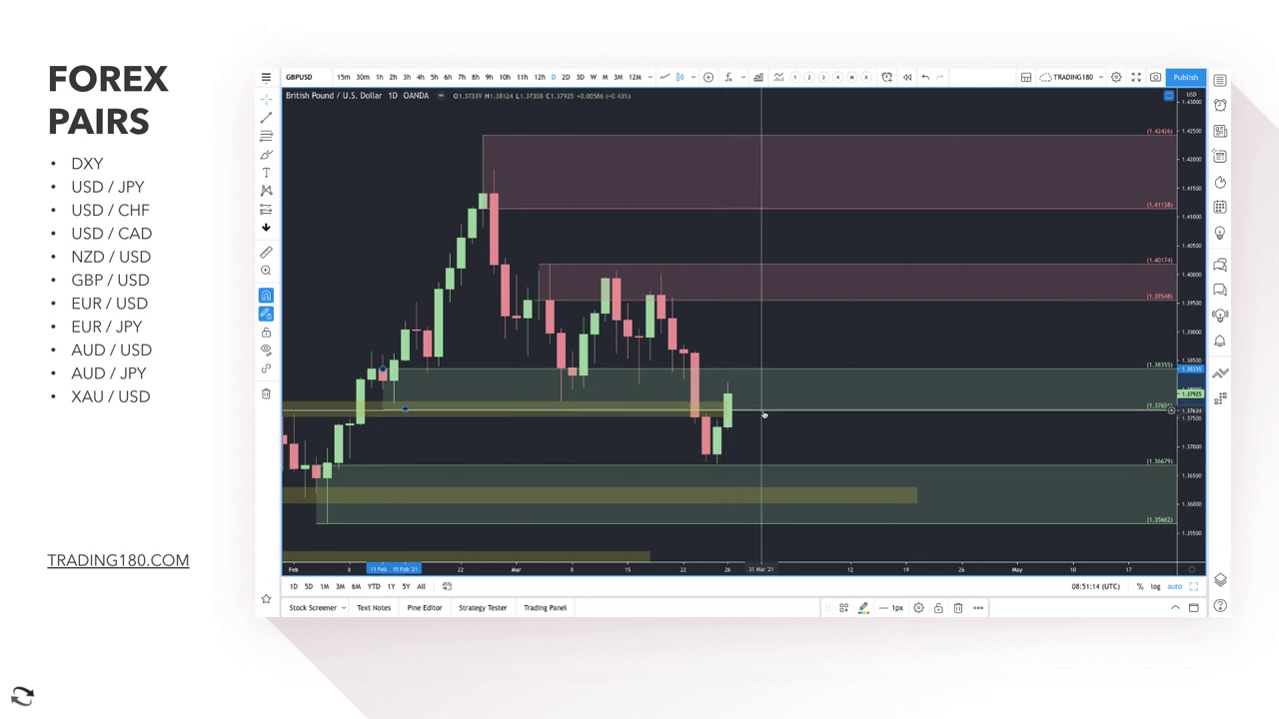
pyautogui.press('Delete')
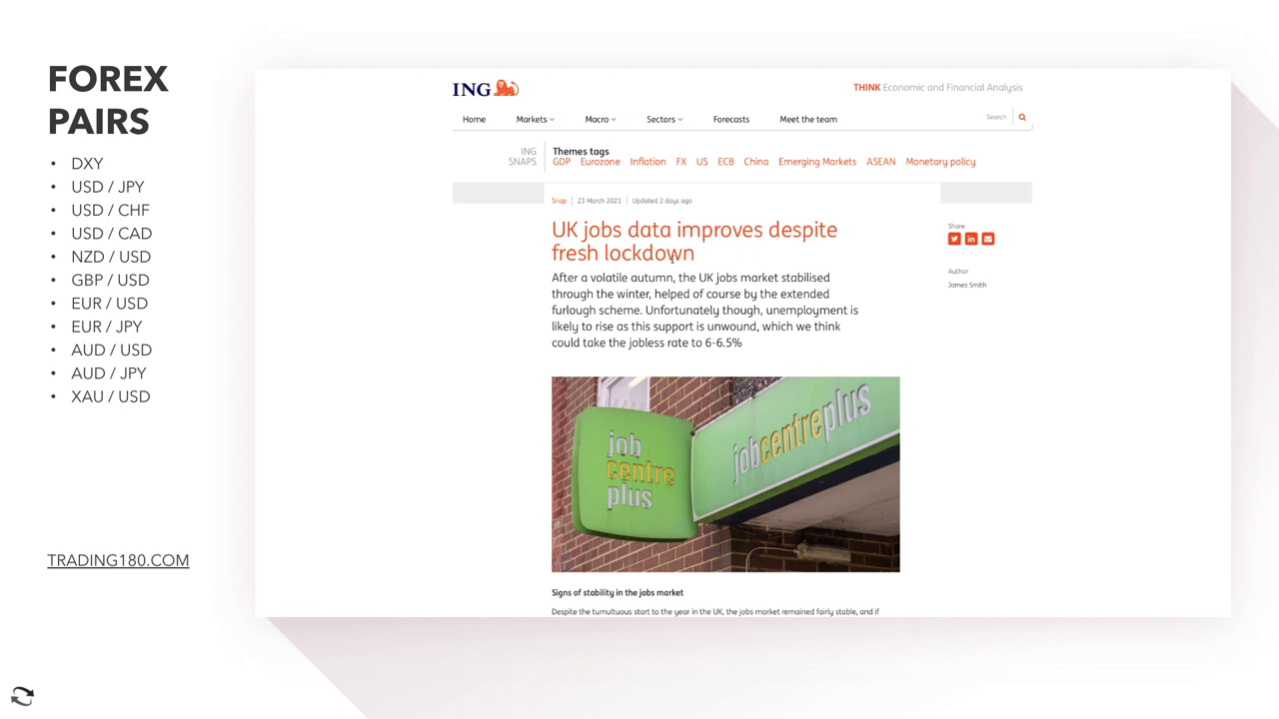
# Step: Highlight the jobs article intro on rising unemployment and the 6-6.5% jobless forecast
pyautogui.scroll(-3, 692, 294)
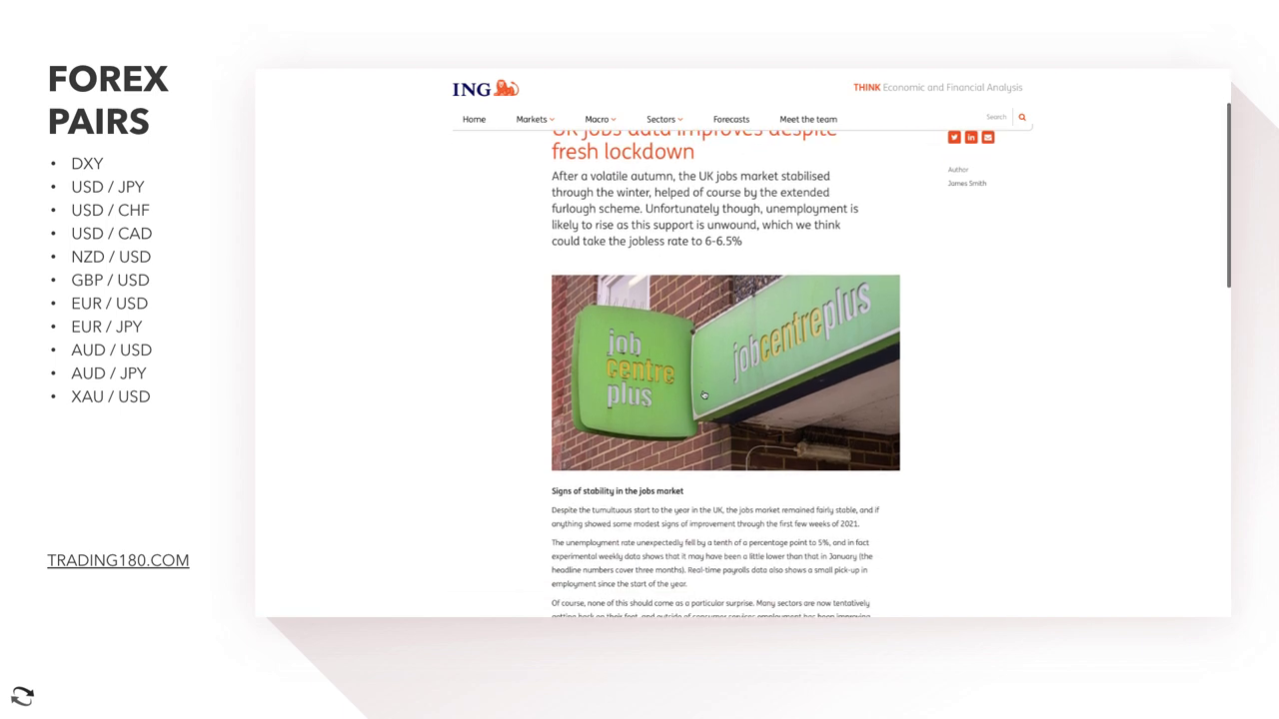
pyautogui.scroll(2, 704, 395)
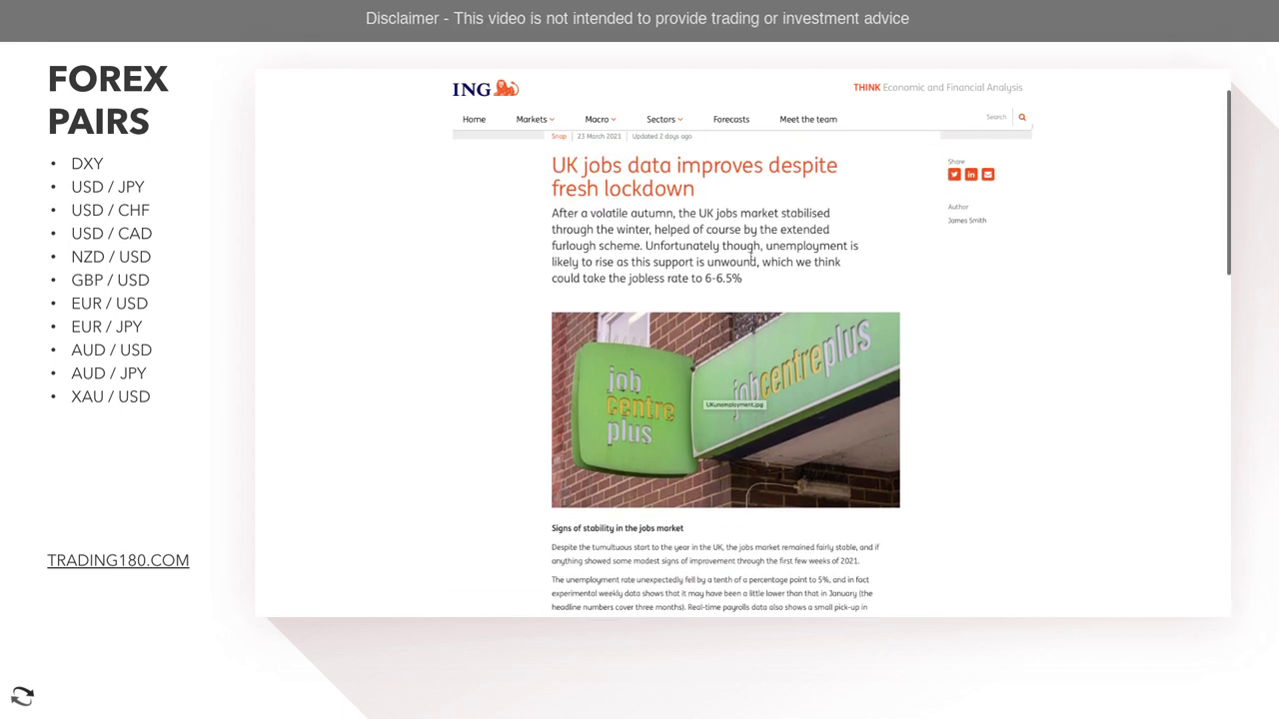
pyautogui.moveTo(764, 244); pyautogui.dragTo(654, 261)
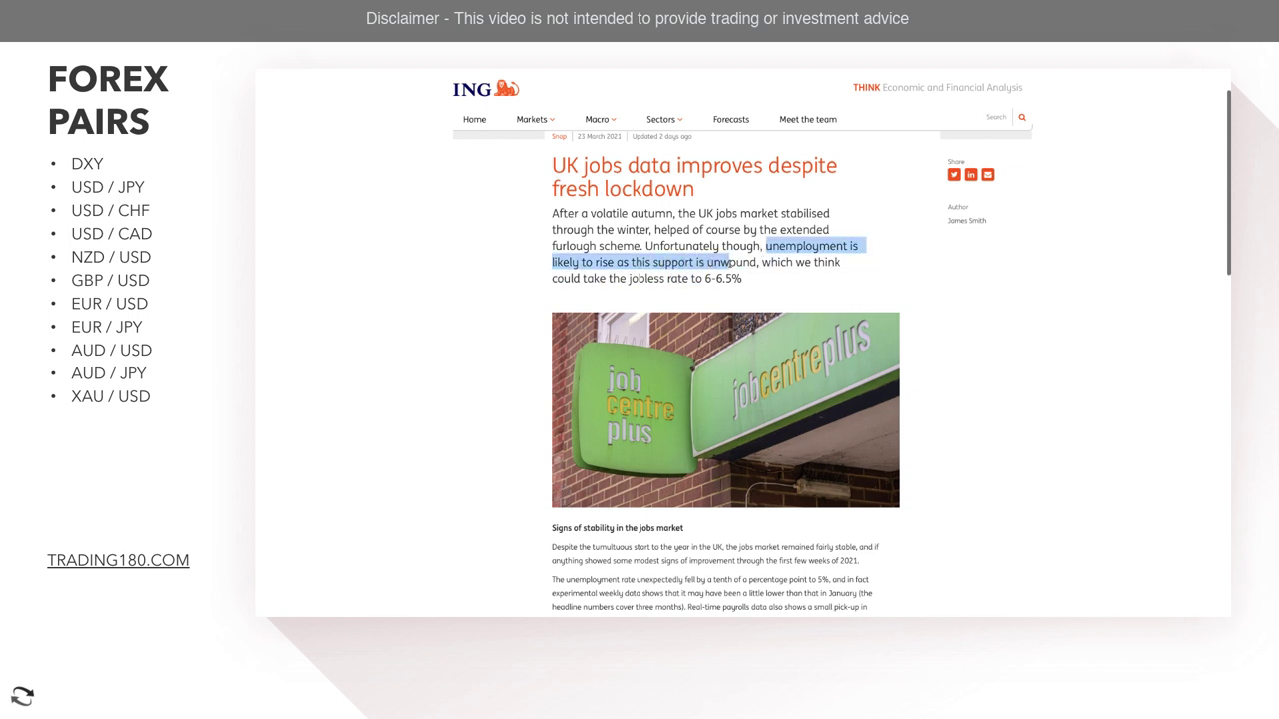
pyautogui.moveTo(730, 261); pyautogui.dragTo(697, 262)
pyautogui.moveTo(780, 262); pyautogui.dragTo(759, 285)
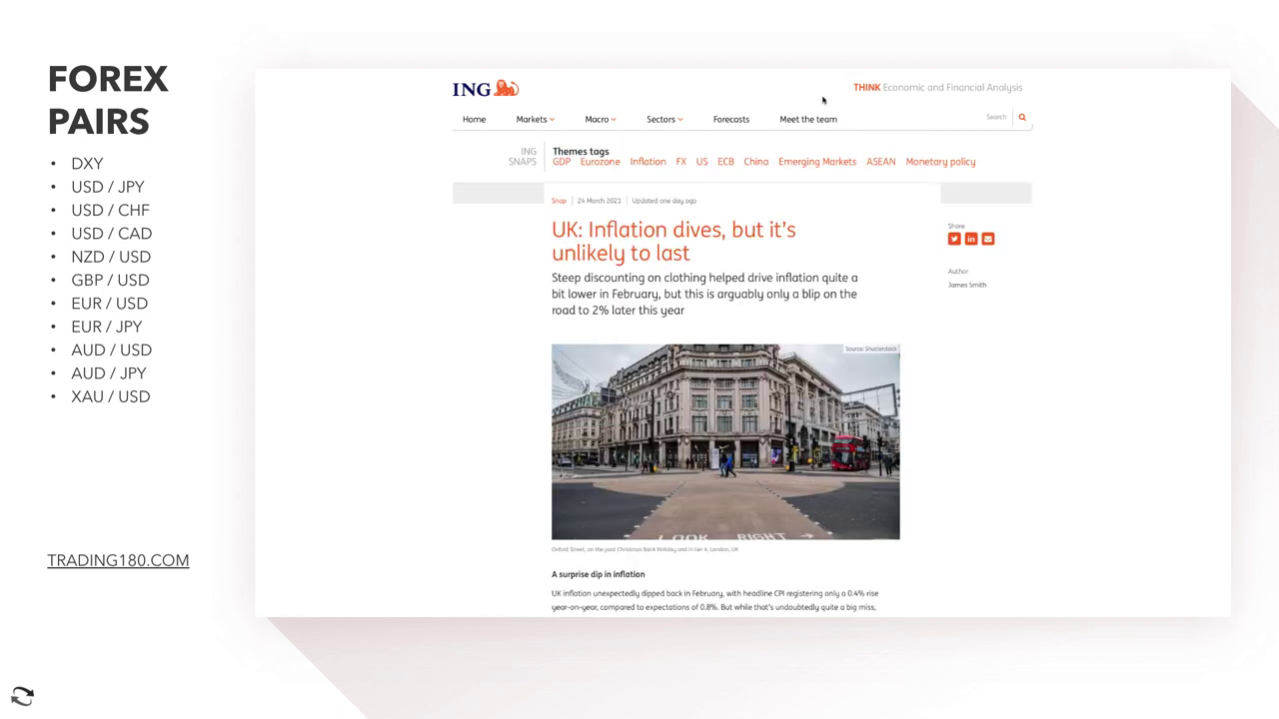
pyautogui.scroll(-1, 692, 257)
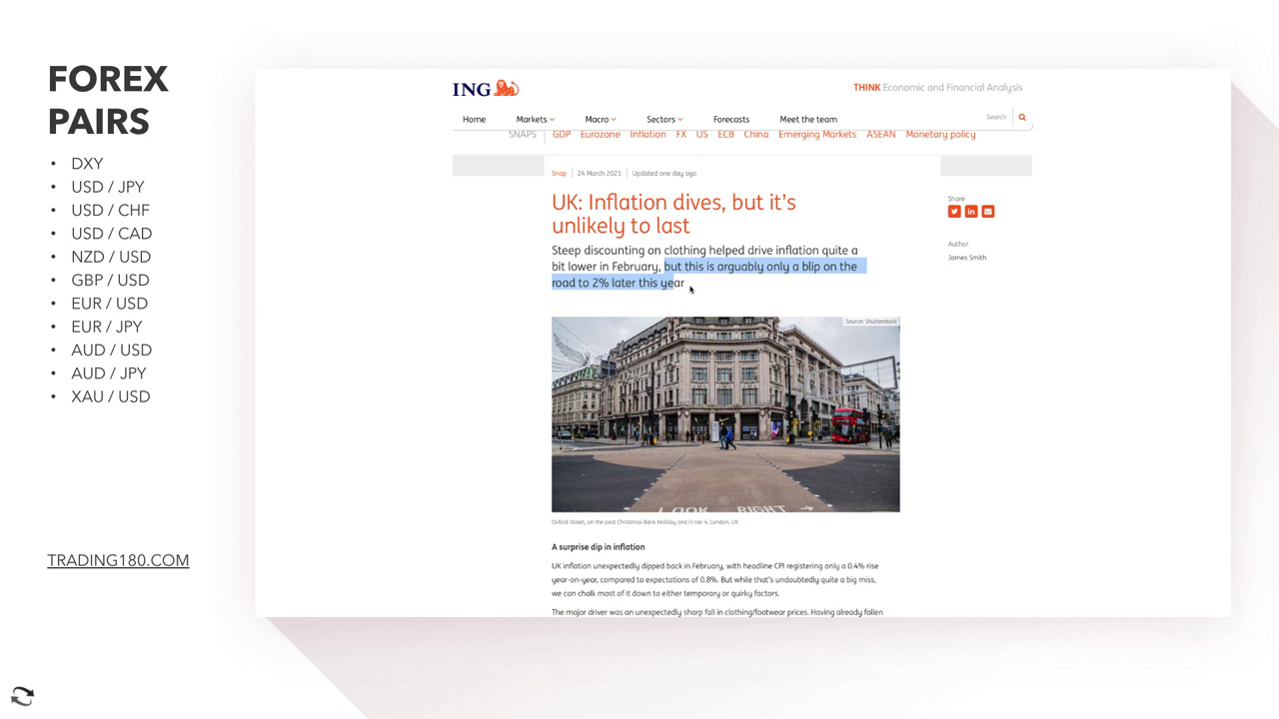
pyautogui.click(730, 280)
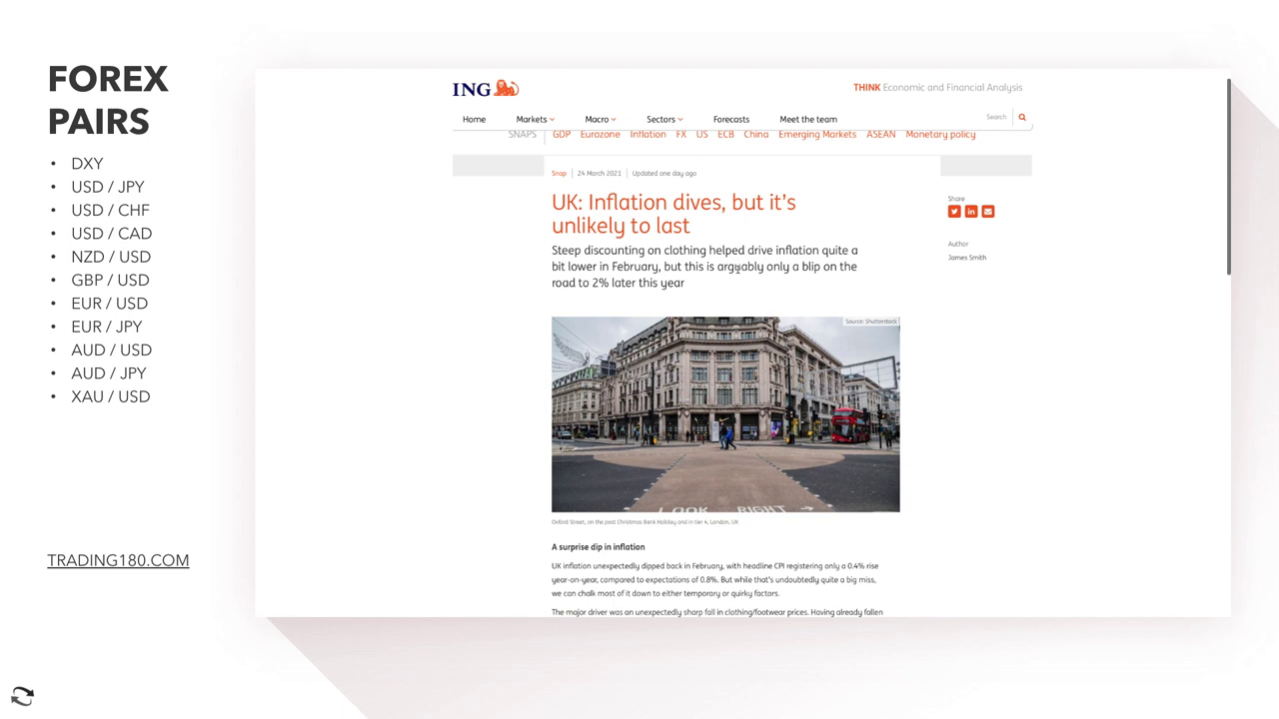
# Step: Look up the word 'arguably' in the dictionary, then dismiss the definition
pyautogui.rightClick(738, 268)
pyautogui.click(769, 275)
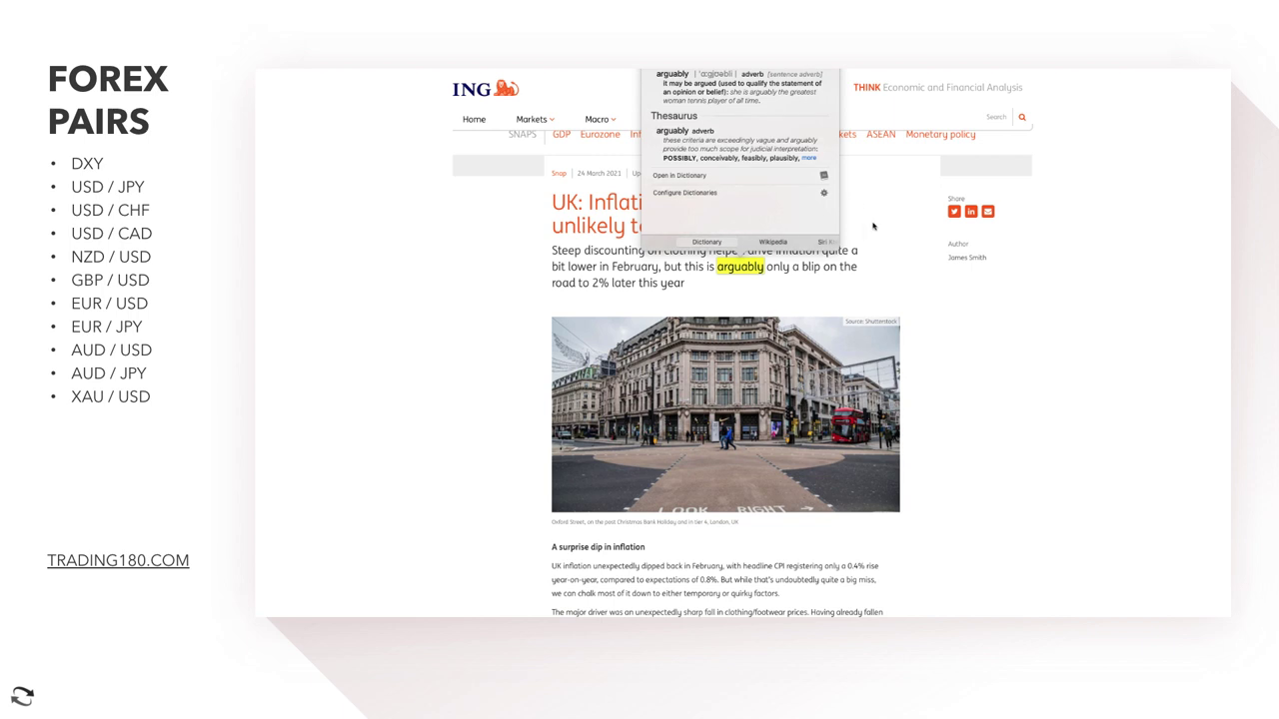
pyautogui.click(865, 228)
pyautogui.scroll(1, 797, 237)
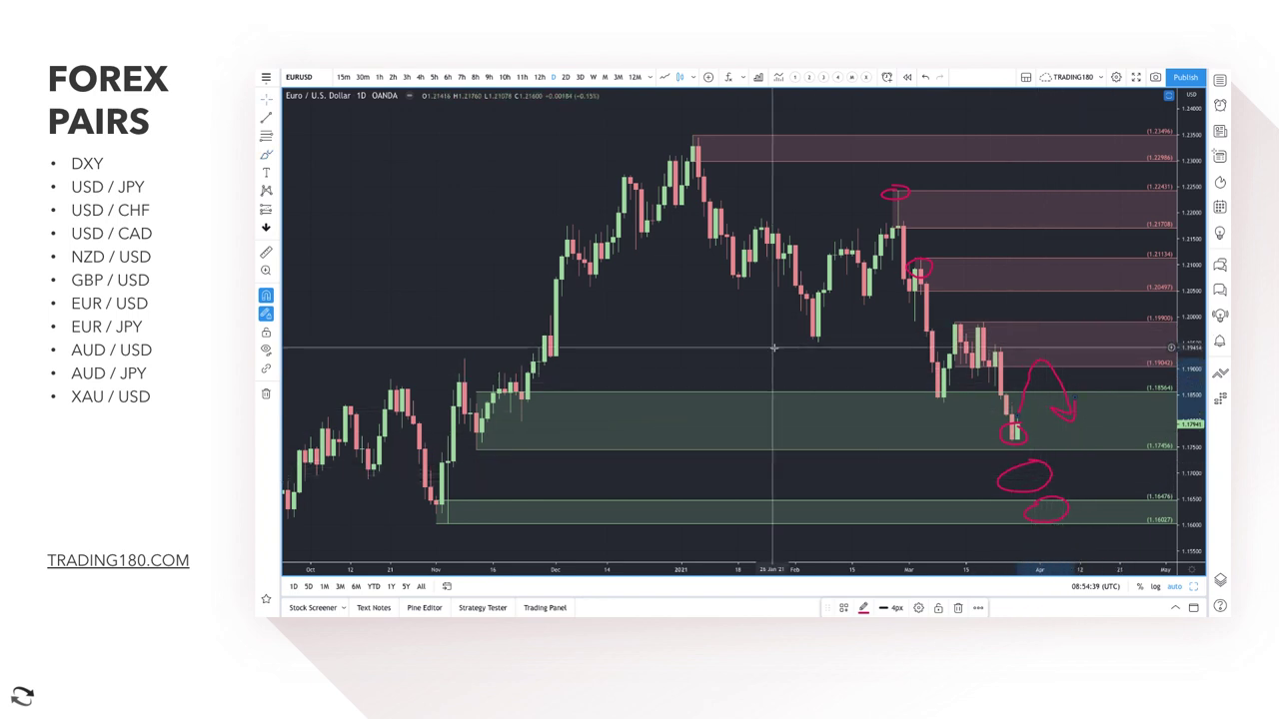
# Step: Draw a red brush ellipse around the November low at the lower green EURUSD zone
pyautogui.click(266, 157)
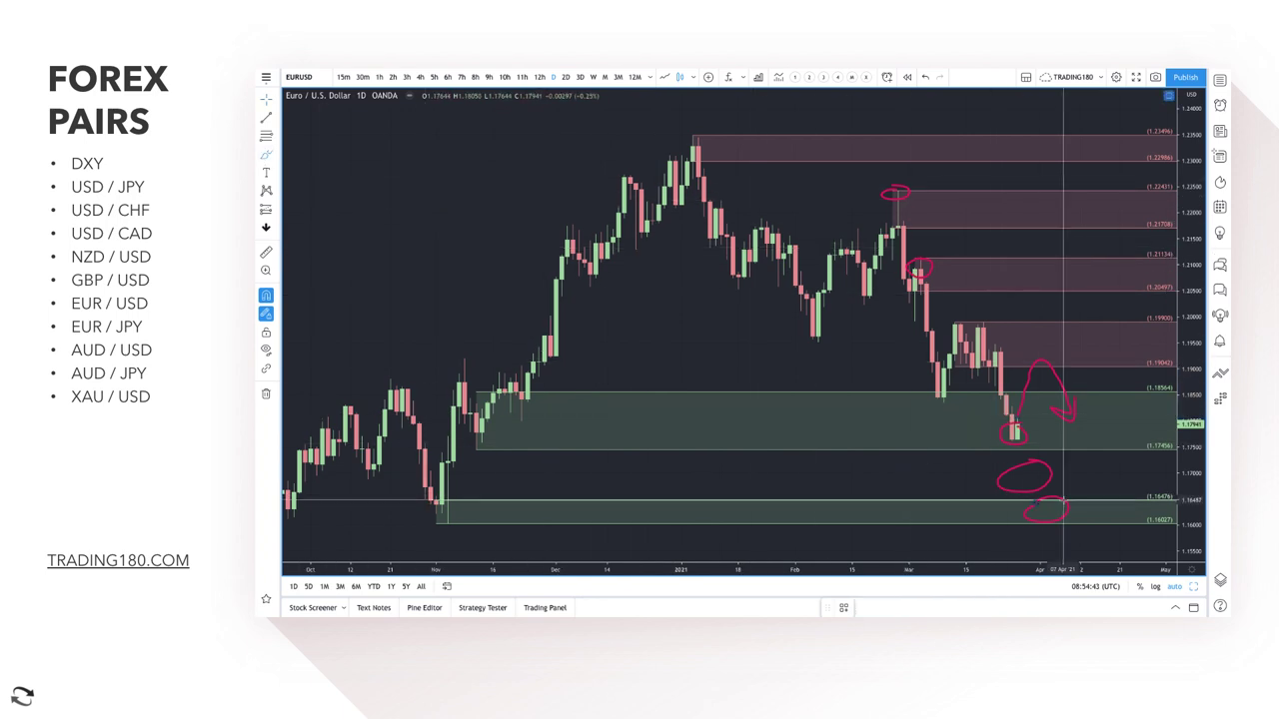
pyautogui.scroll(2, 1029, 480)
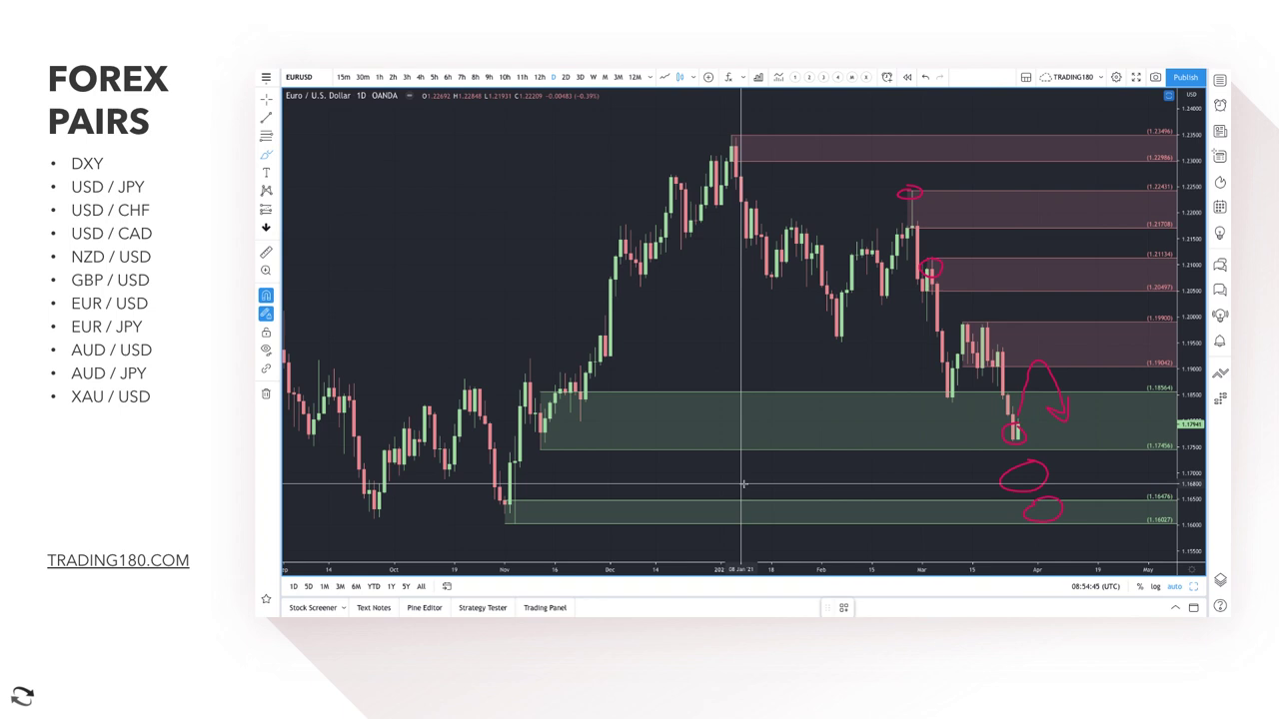
pyautogui.scroll(-1, 586, 484)
pyautogui.moveTo(550, 504); pyautogui.dragTo(545, 499)
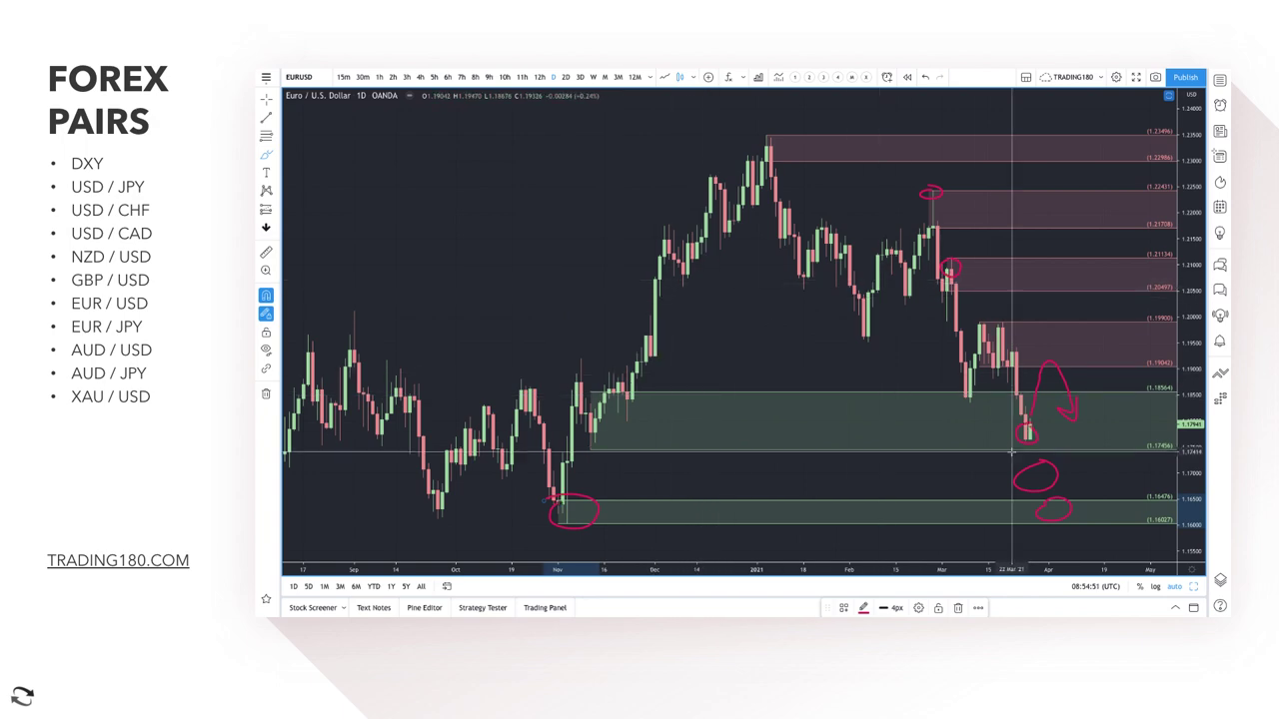
pyautogui.scroll(-1, 1043, 489)
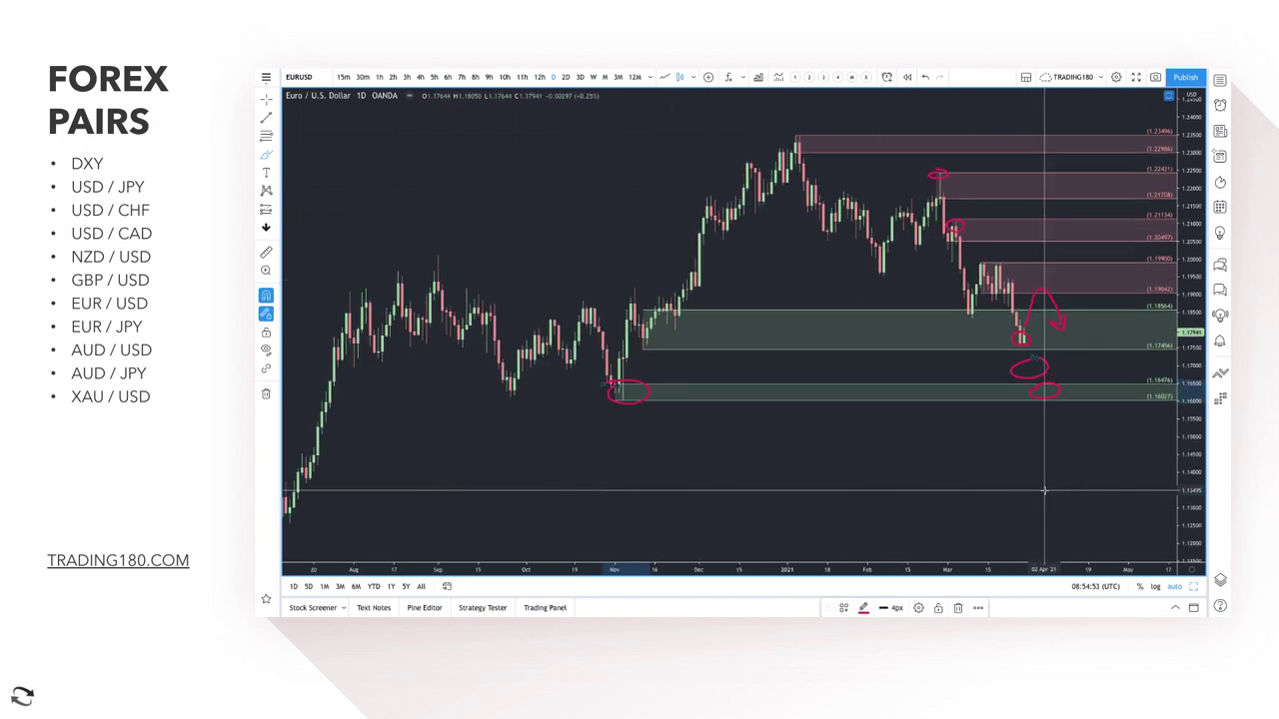
pyautogui.scroll(-1, 1043, 490)
pyautogui.scroll(2, 1043, 489)
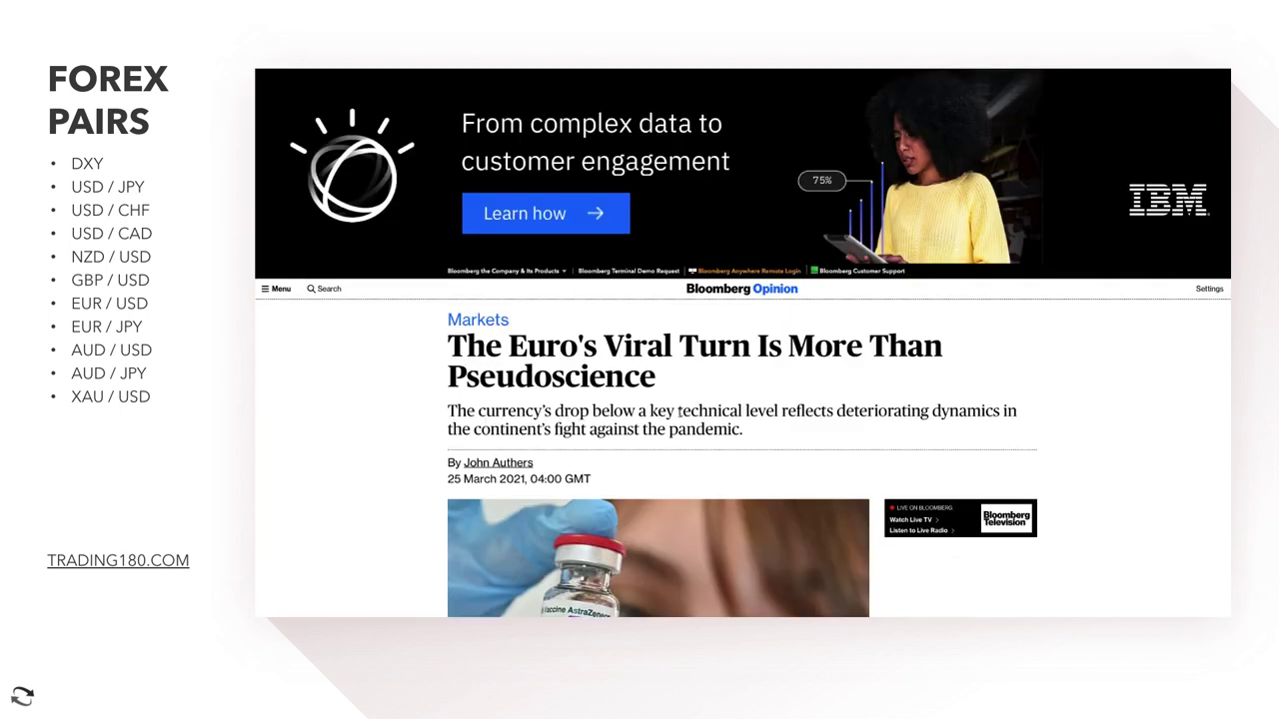
pyautogui.scroll(-3, 769, 300)
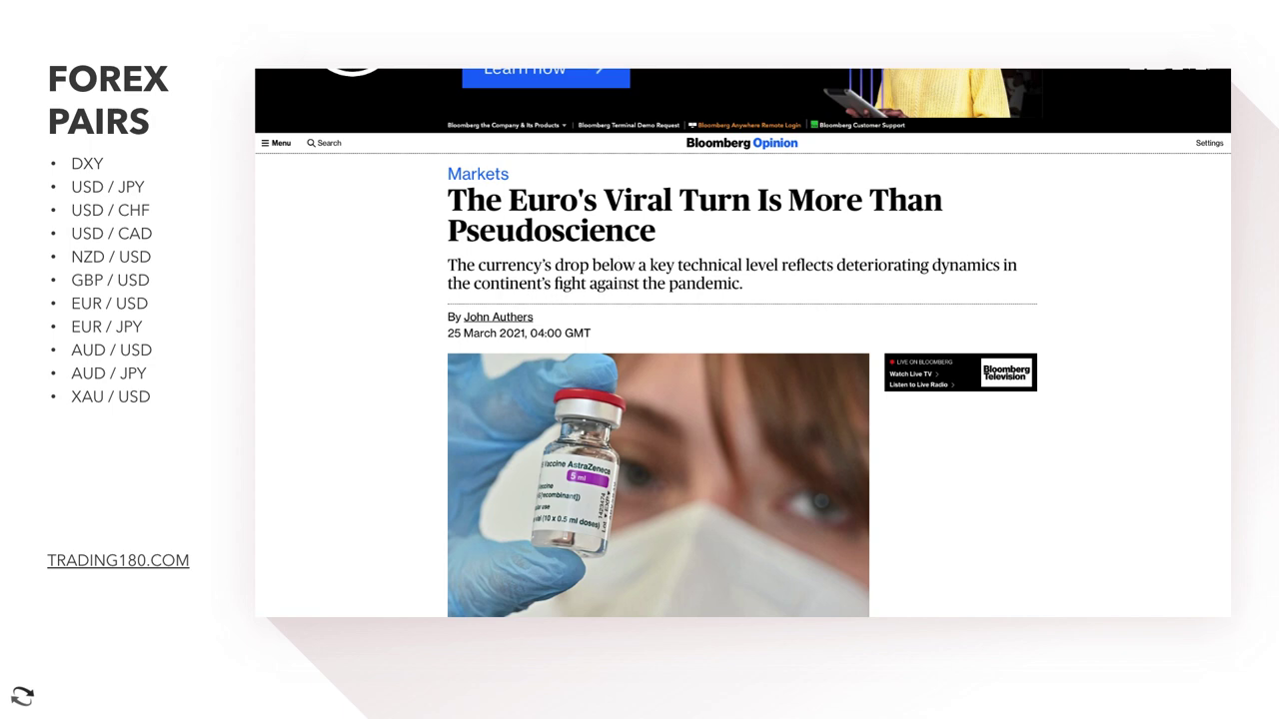
# Step: Highlight the opening line about the broken euro trend and the sentence on optimism about a stronger euro
pyautogui.scroll(-10, 760, 443)
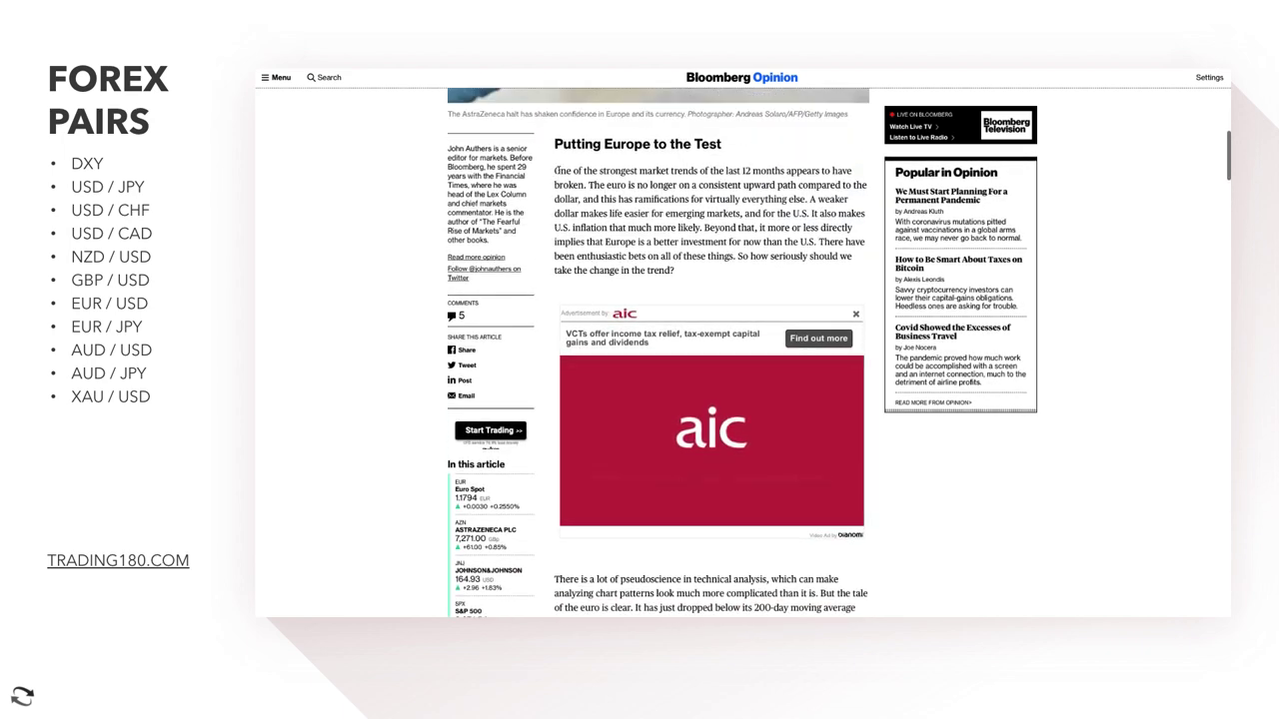
pyautogui.moveTo(556, 172); pyautogui.dragTo(805, 198)
pyautogui.scroll(-6, 773, 228)
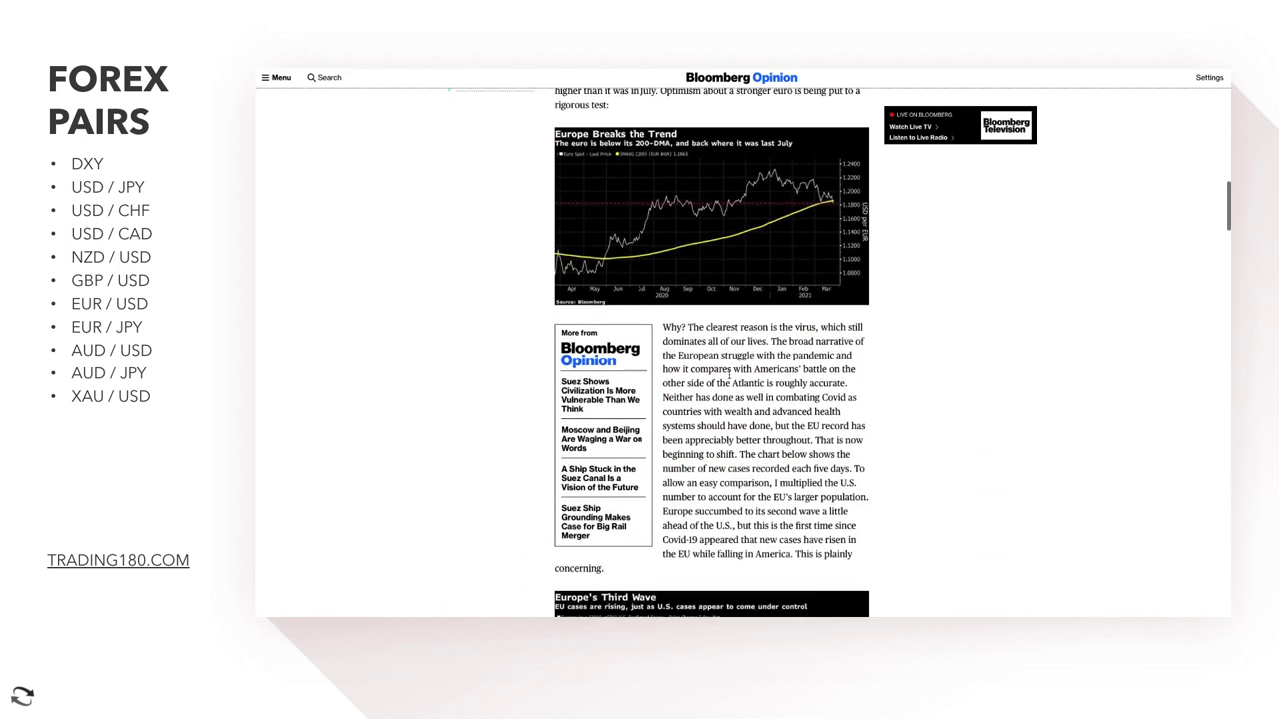
pyautogui.scroll(2, 659, 226)
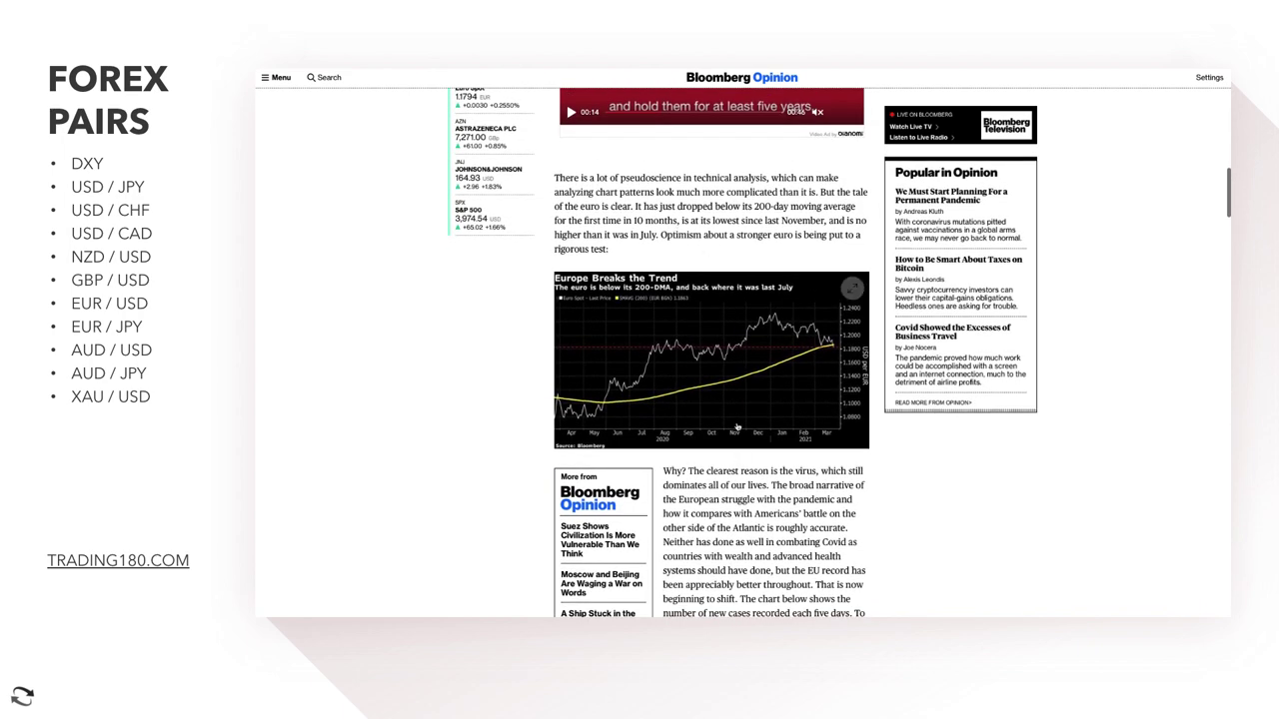
pyautogui.scroll(-2, 761, 269)
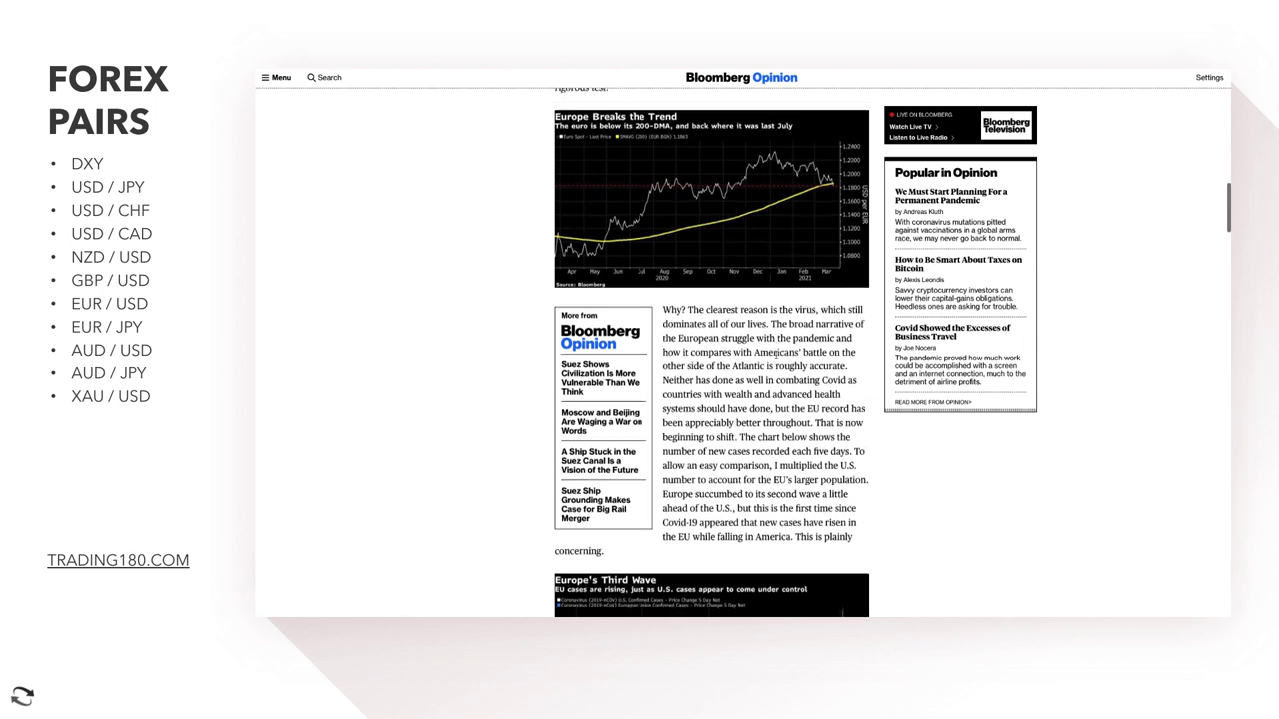
pyautogui.scroll(1, 769, 330)
pyautogui.moveTo(658, 139); pyautogui.dragTo(681, 158)
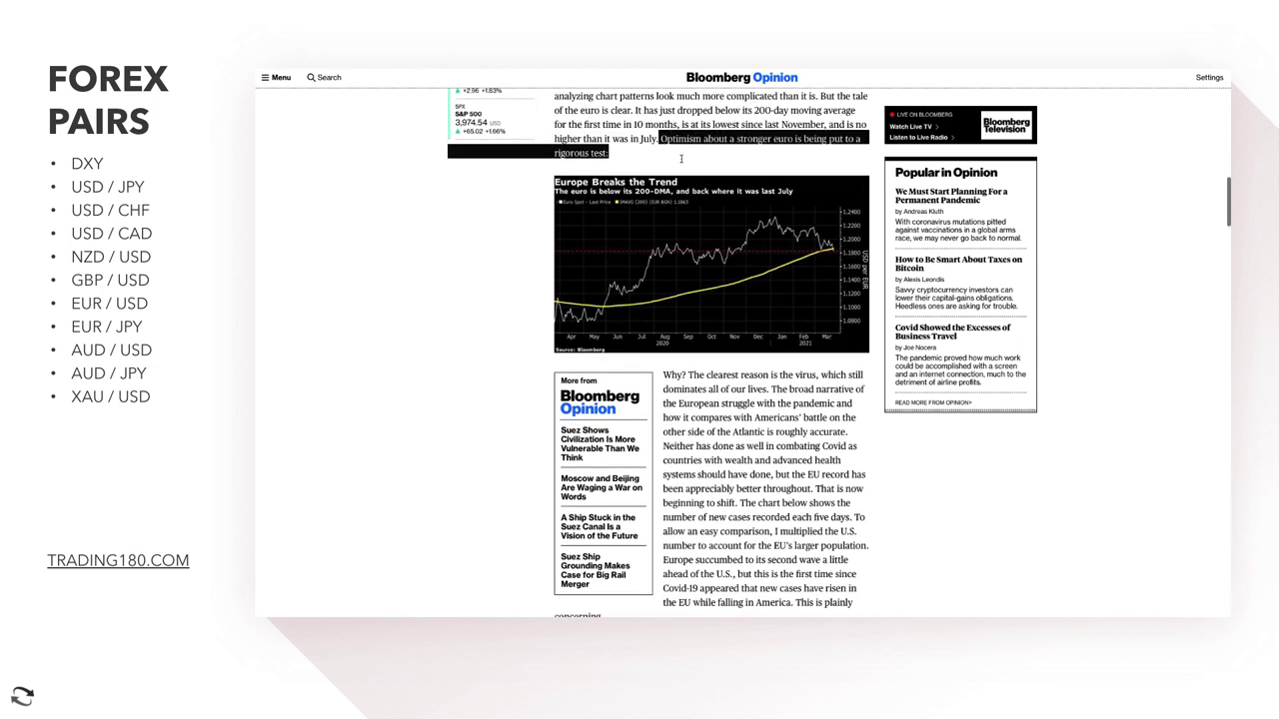
# Step: Highlight the virus as the clearest reason and the sentence on the bond market reason
pyautogui.scroll(-2, 715, 315)
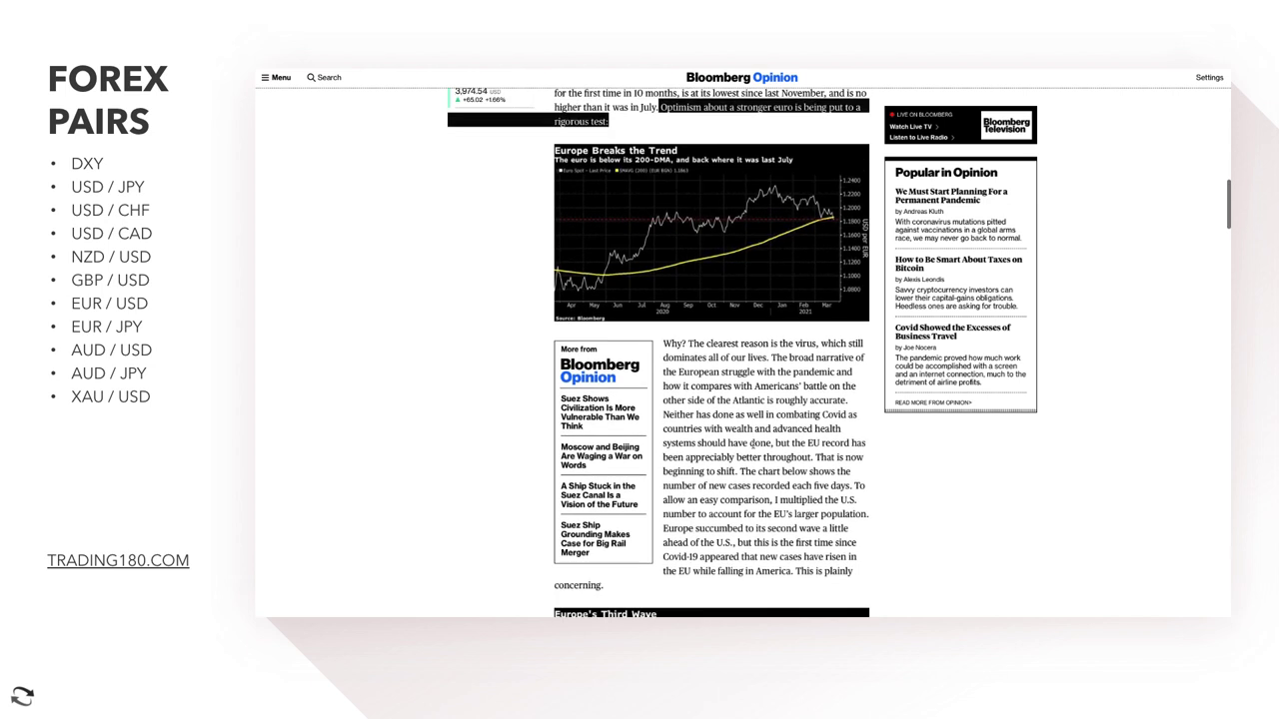
pyautogui.moveTo(687, 262)
pyautogui.mouseDown()
pyautogui.moveTo(828, 262)
pyautogui.moveTo(728, 285)
pyautogui.moveTo(721, 273)
pyautogui.moveTo(849, 274)
pyautogui.moveTo(723, 288)
pyautogui.moveTo(845, 300)
pyautogui.moveTo(721, 313)
pyautogui.moveTo(837, 316)
pyautogui.moveTo(696, 331)
pyautogui.moveTo(821, 329)
pyautogui.moveTo(721, 358)
pyautogui.moveTo(720, 344)
pyautogui.moveTo(805, 344)
pyautogui.moveTo(713, 357)
pyautogui.moveTo(837, 358)
pyautogui.moveTo(733, 372)
pyautogui.moveTo(855, 372)
pyautogui.moveTo(740, 387)
pyautogui.mouseUp()
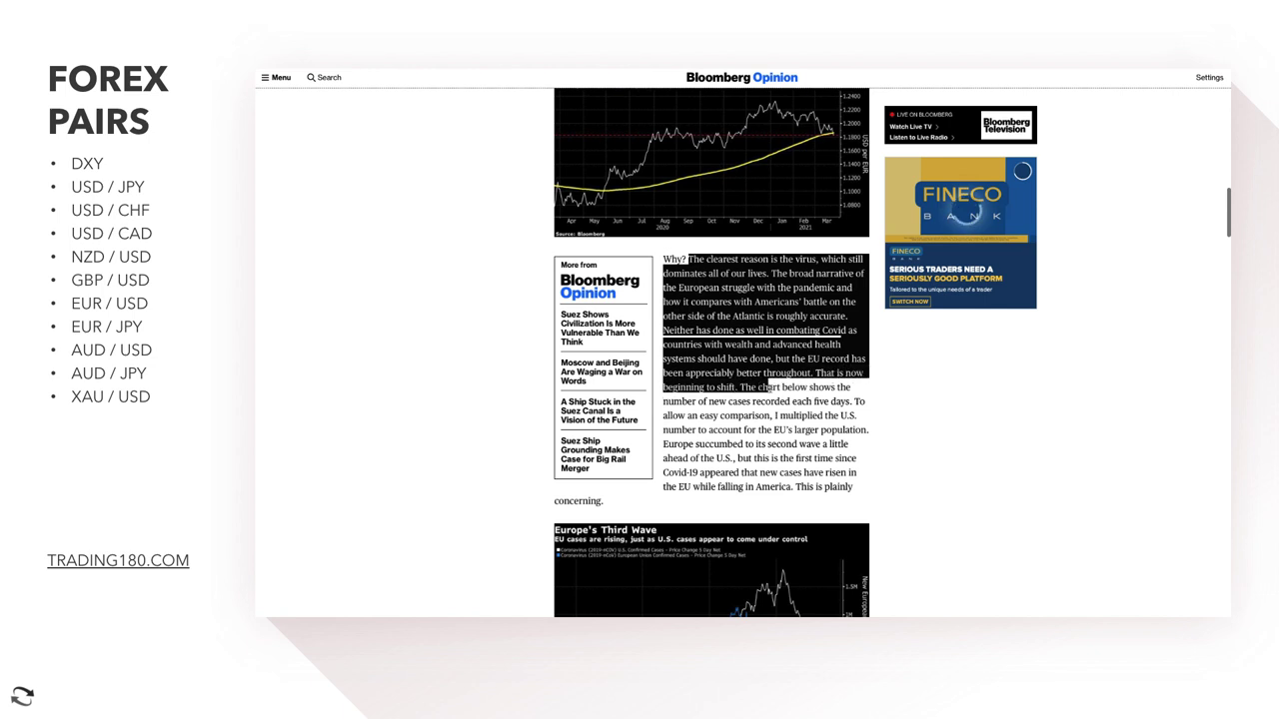
pyautogui.scroll(-5, 775, 399)
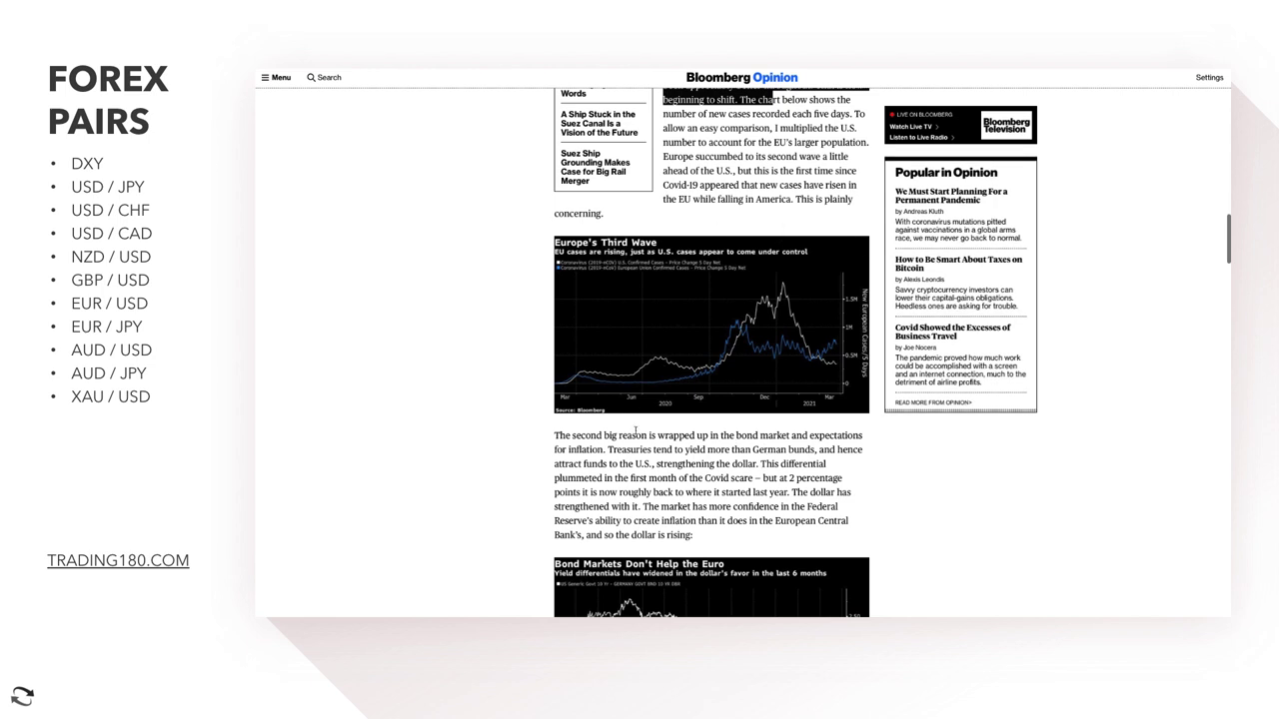
pyautogui.moveTo(557, 436); pyautogui.dragTo(606, 452)
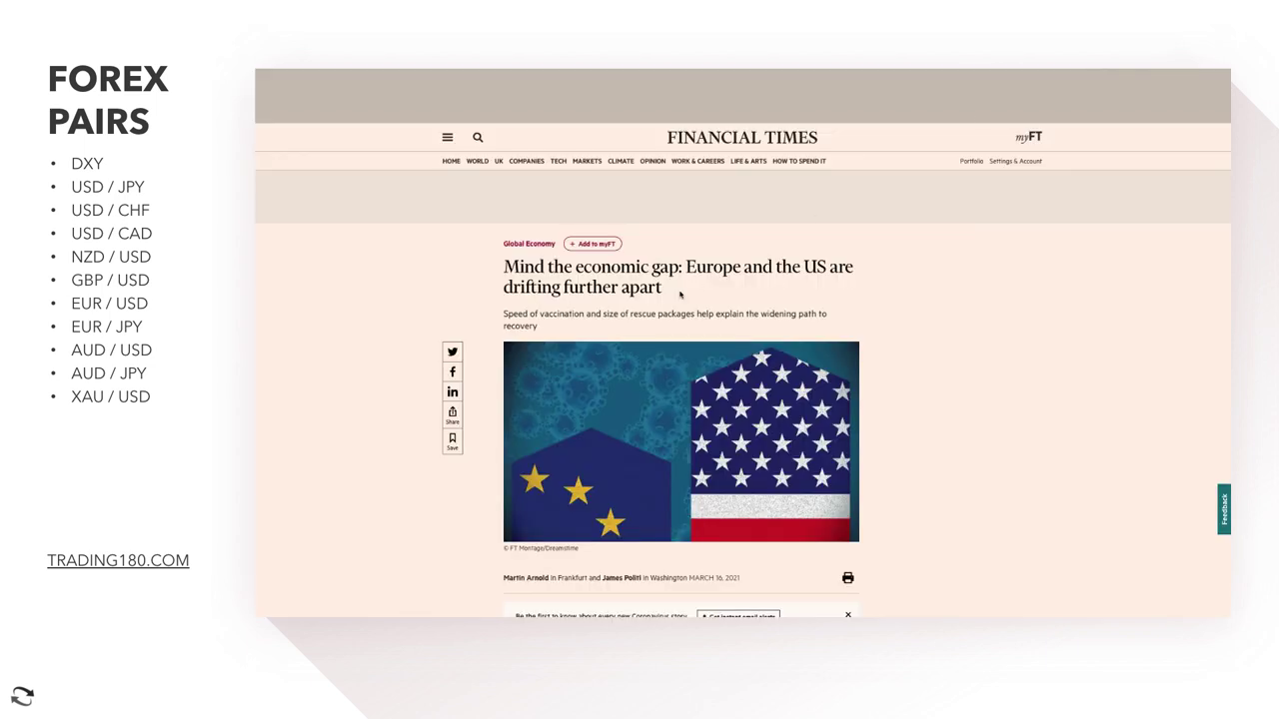
# Step: Scroll through the FT charts 'US closes the output gap swiftly' and 'Europe struggles to rebound fully'
pyautogui.scroll(-1, 716, 268)
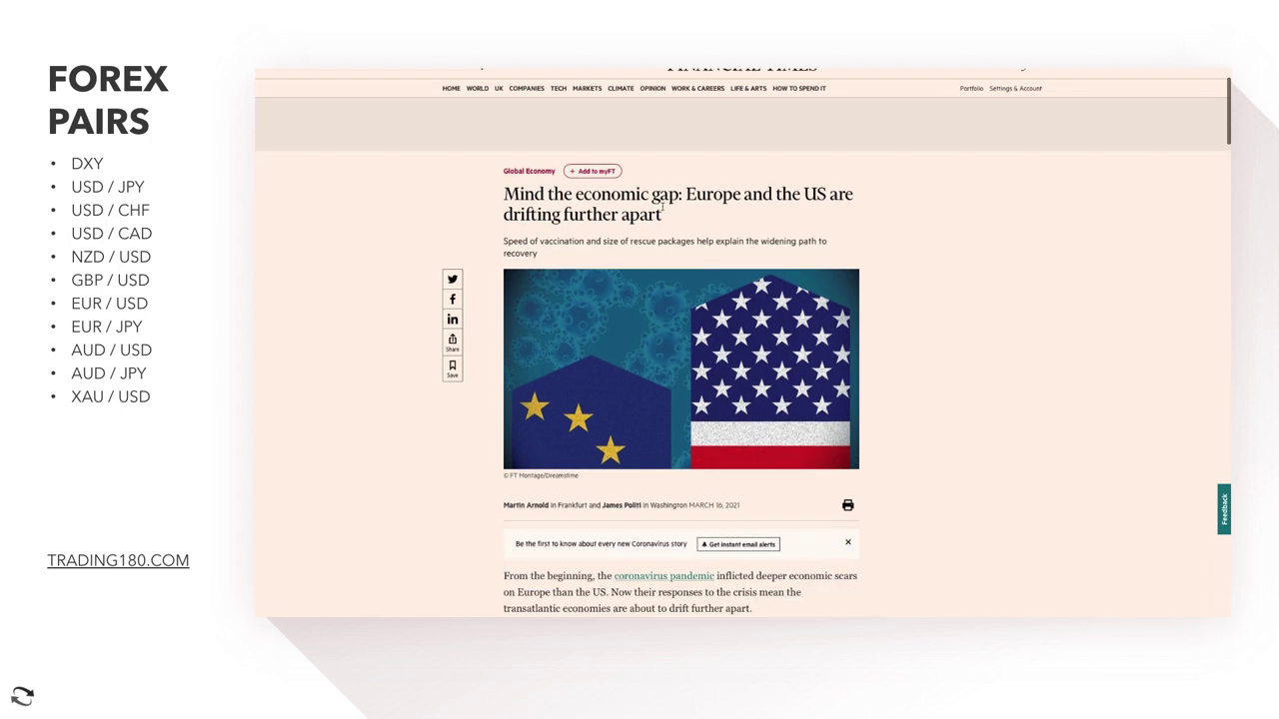
pyautogui.scroll(-1, 617, 216)
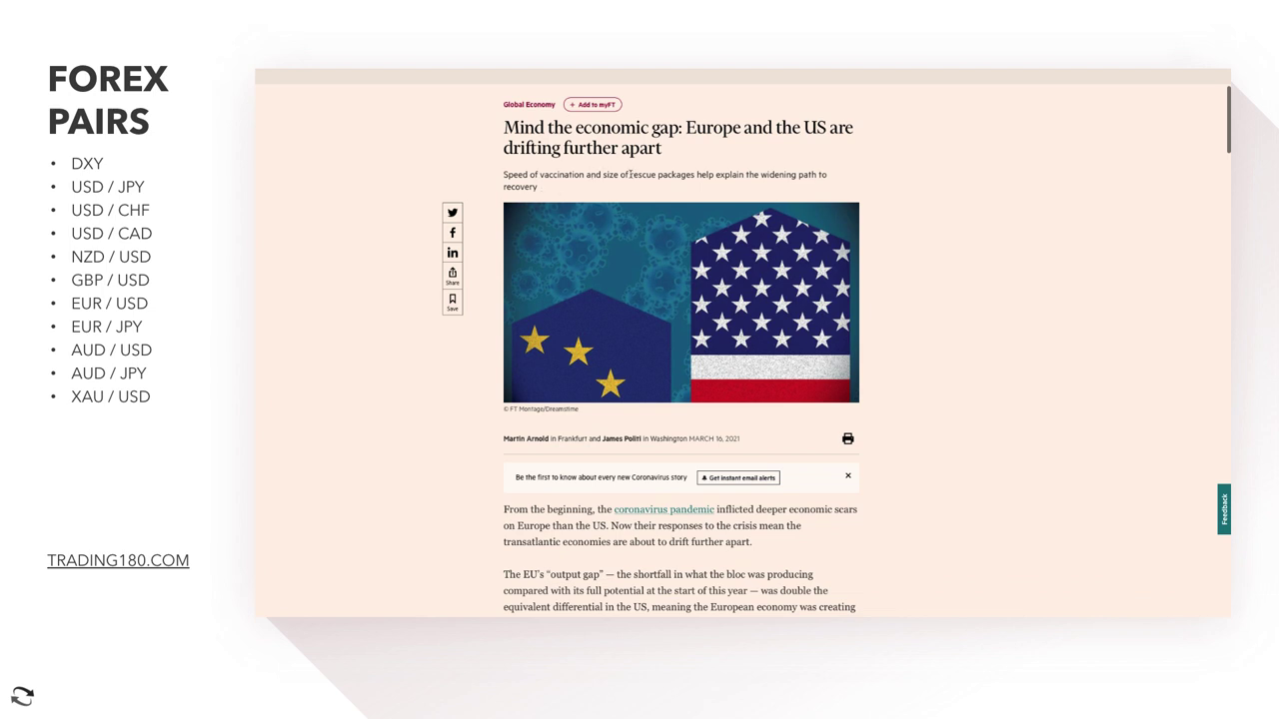
pyautogui.scroll(-15, 645, 191)
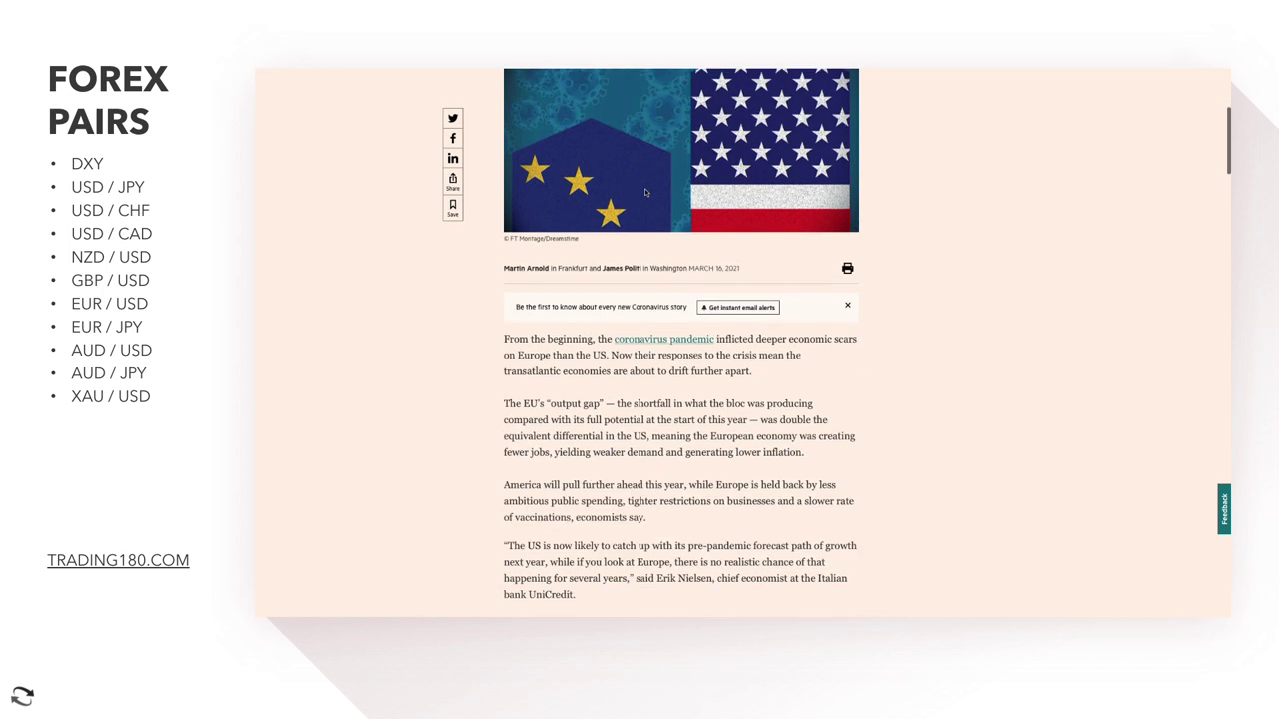
pyautogui.scroll(-6, 627, 345)
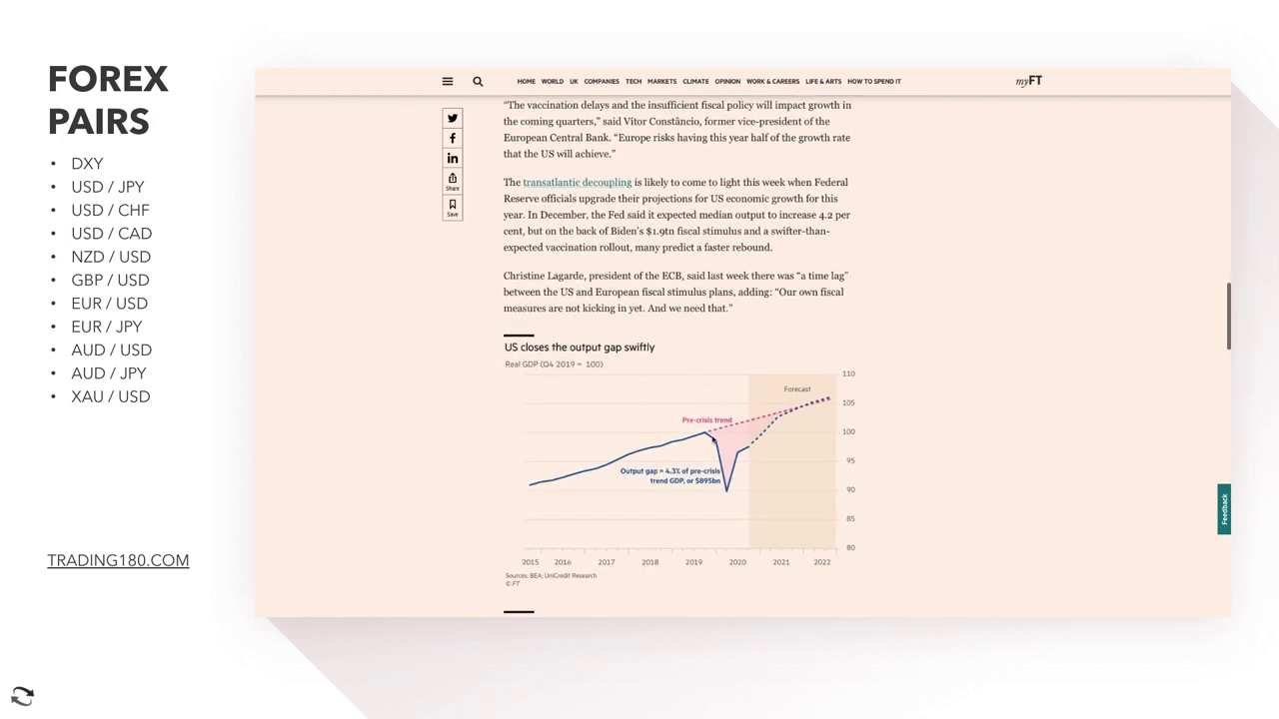
pyautogui.scroll(-2, 668, 361)
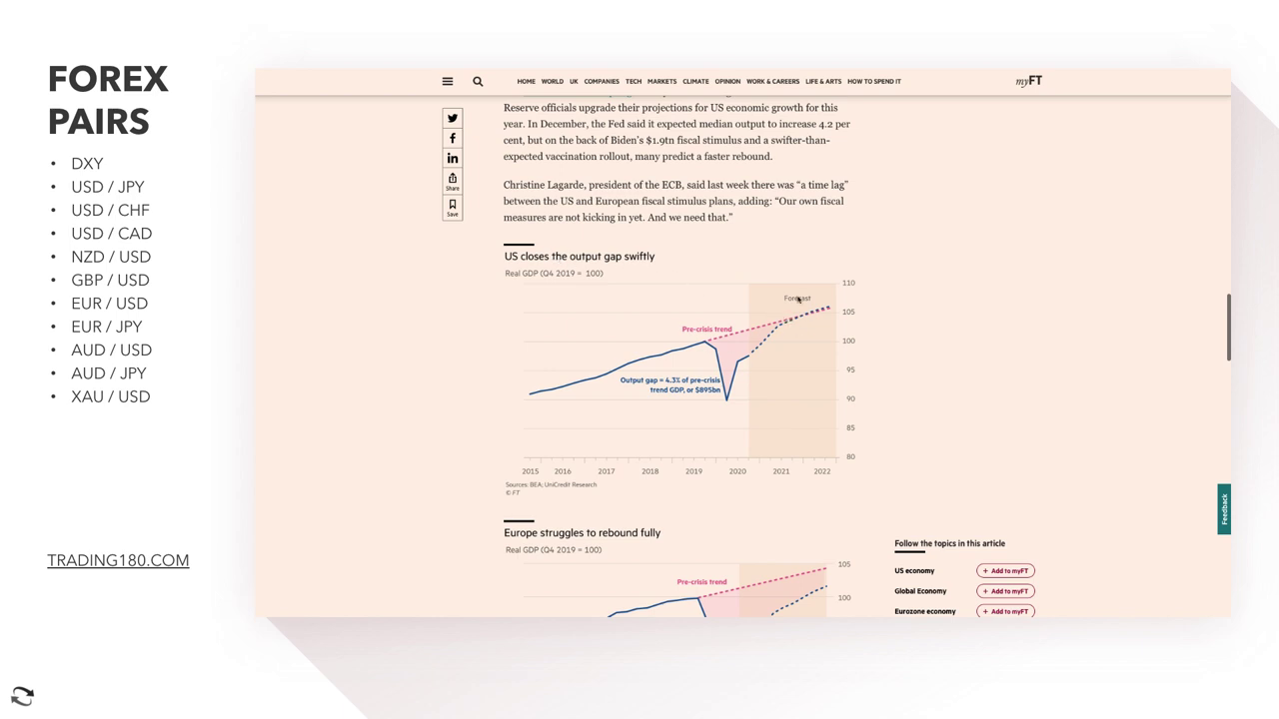
pyautogui.scroll(-4, 795, 329)
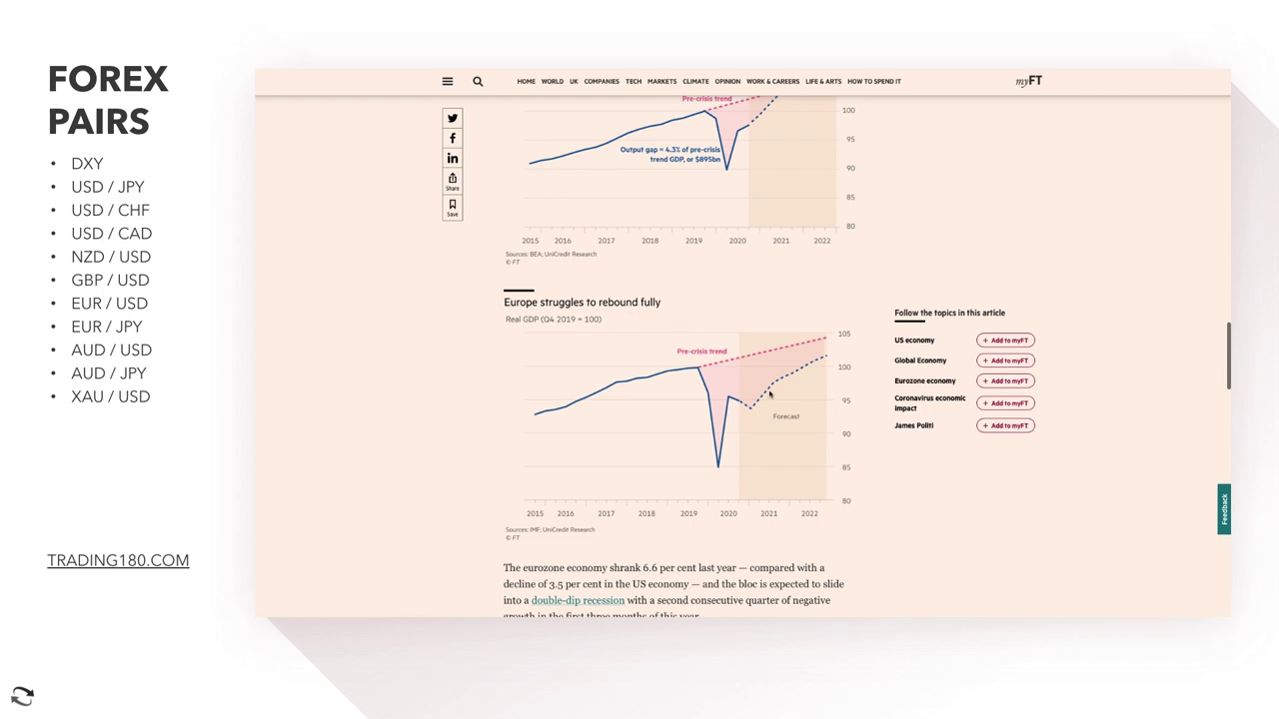
pyautogui.scroll(-5, 773, 433)
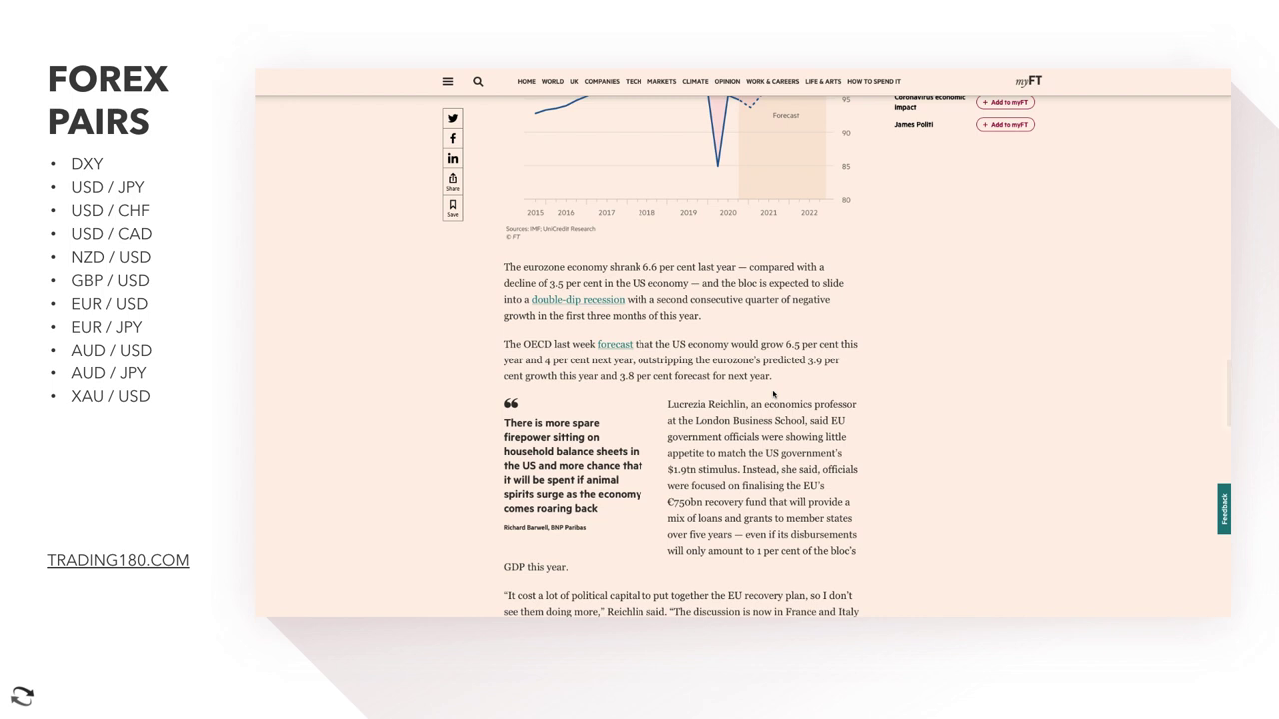
pyautogui.scroll(5, 774, 394)
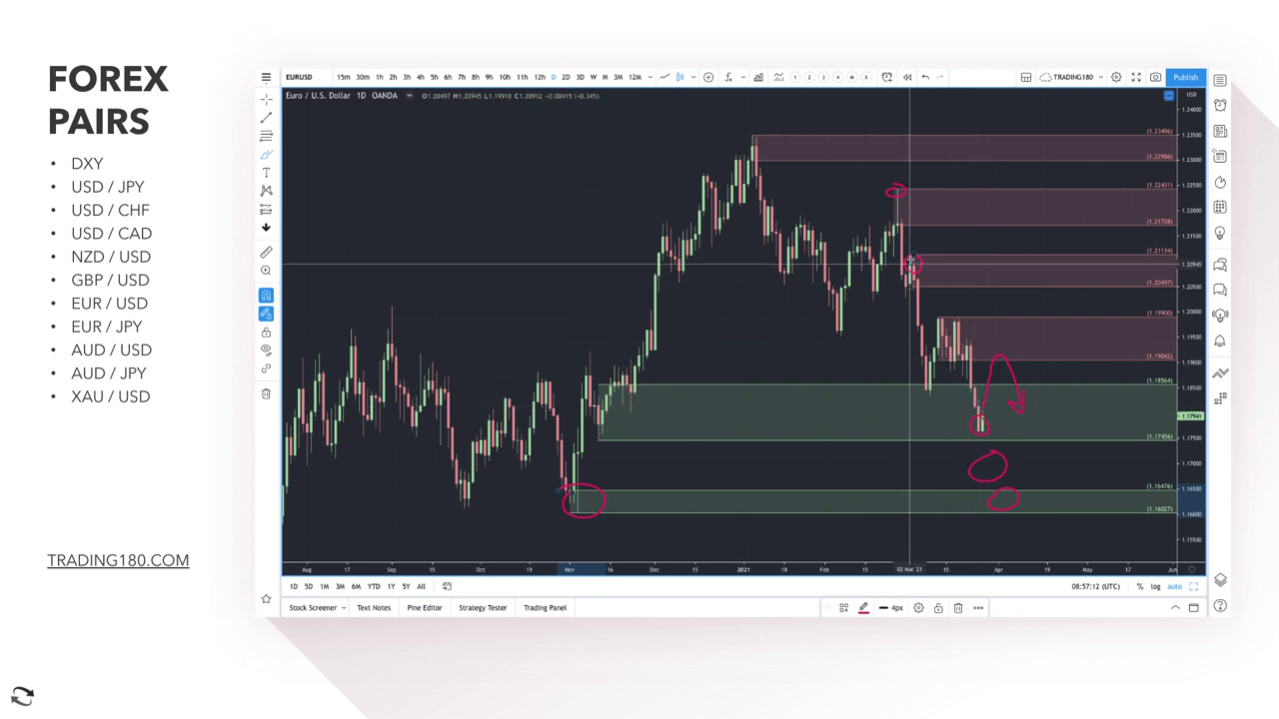
# Step: With the Brush, circle the late-February high and early-March candles at the two upper red zones
pyautogui.scroll(2, 985, 407)
pyautogui.scroll(2, 985, 408)
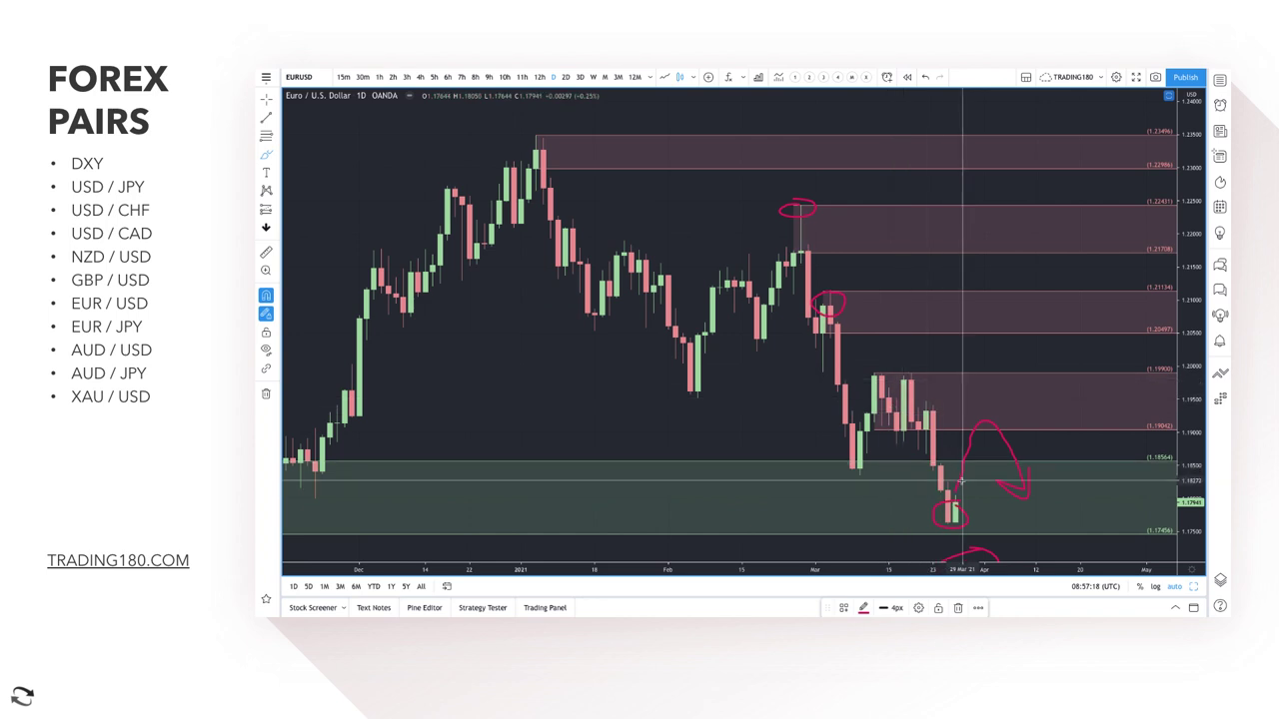
pyautogui.click(264, 158)
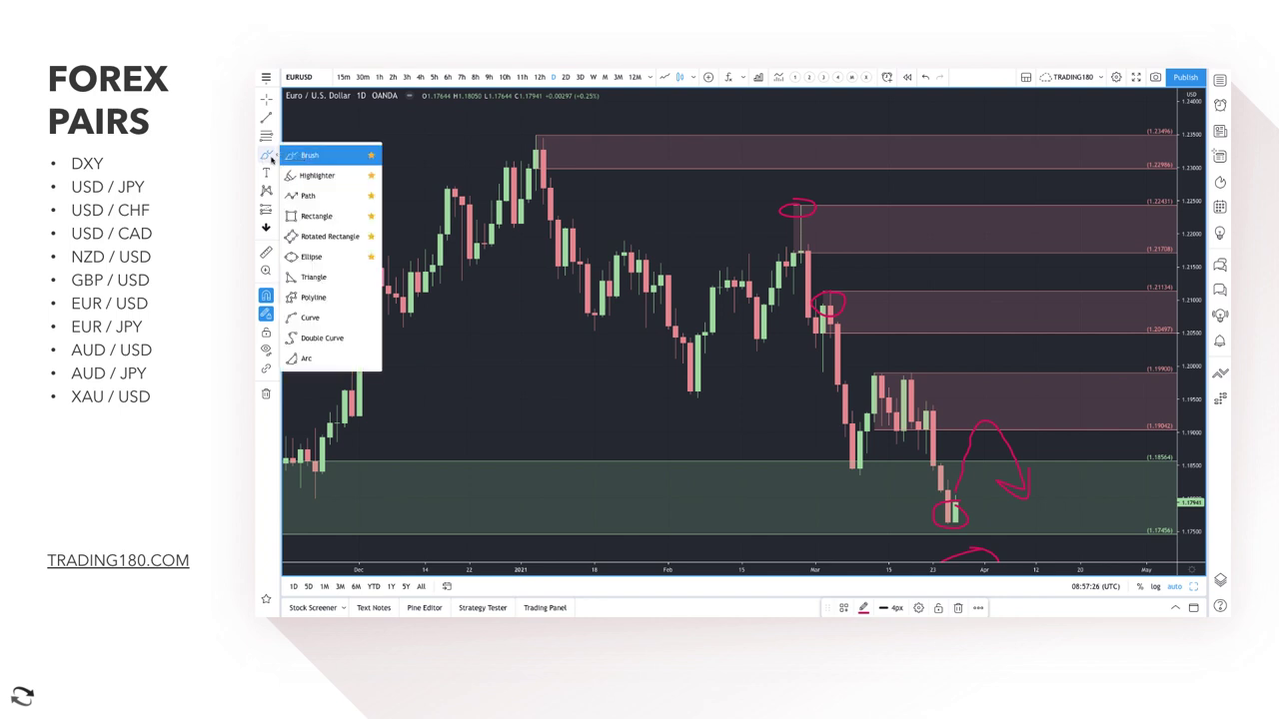
pyautogui.click(310, 155)
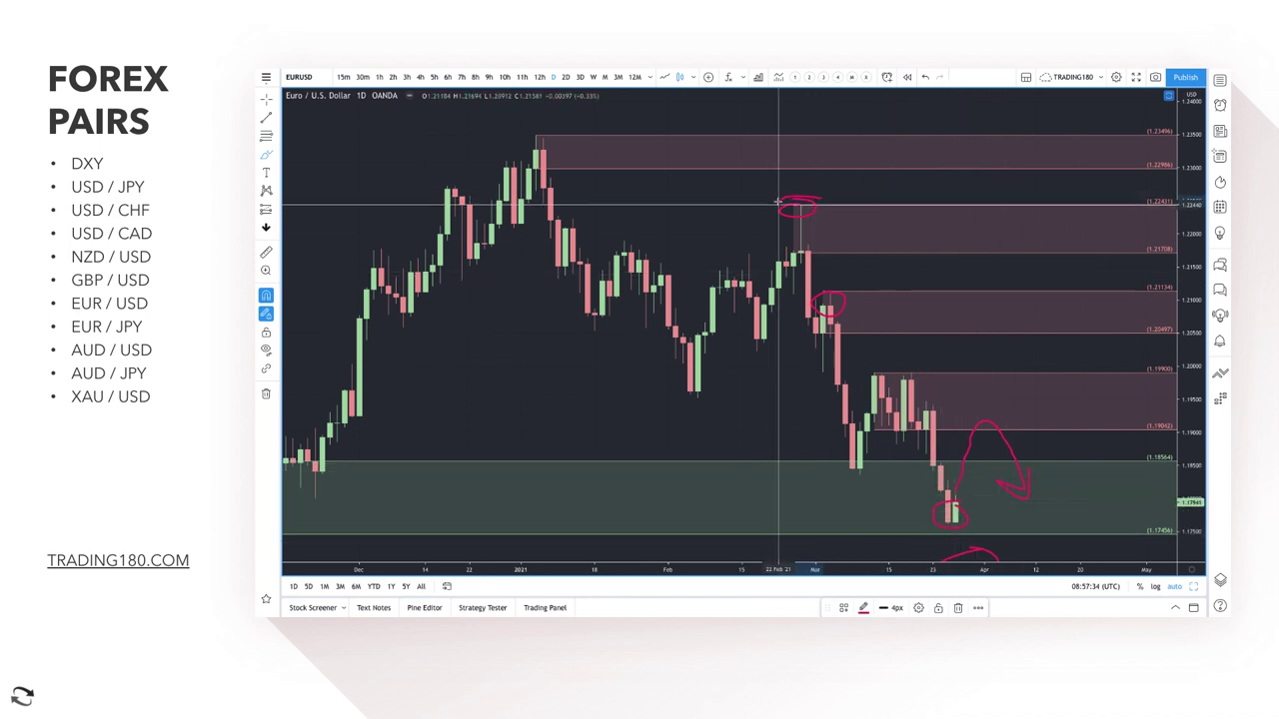
pyautogui.moveTo(778, 202); pyautogui.dragTo(826, 203)
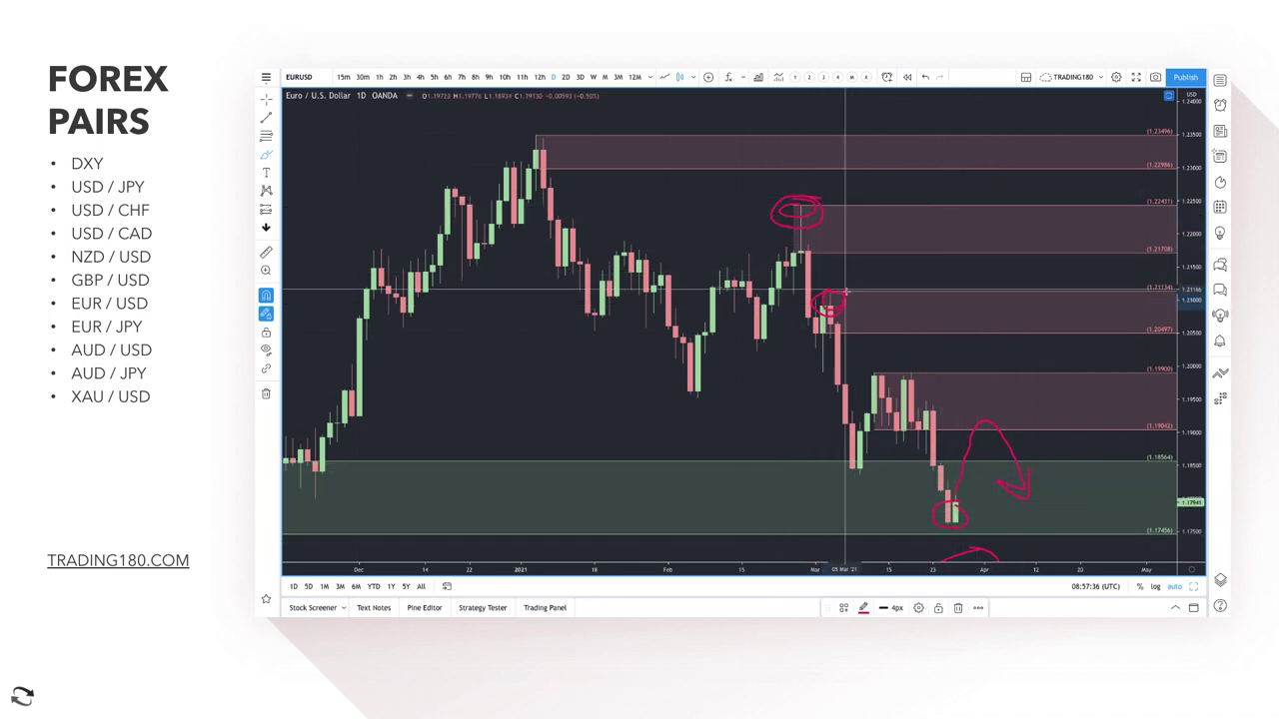
pyautogui.moveTo(847, 292); pyautogui.dragTo(835, 295)
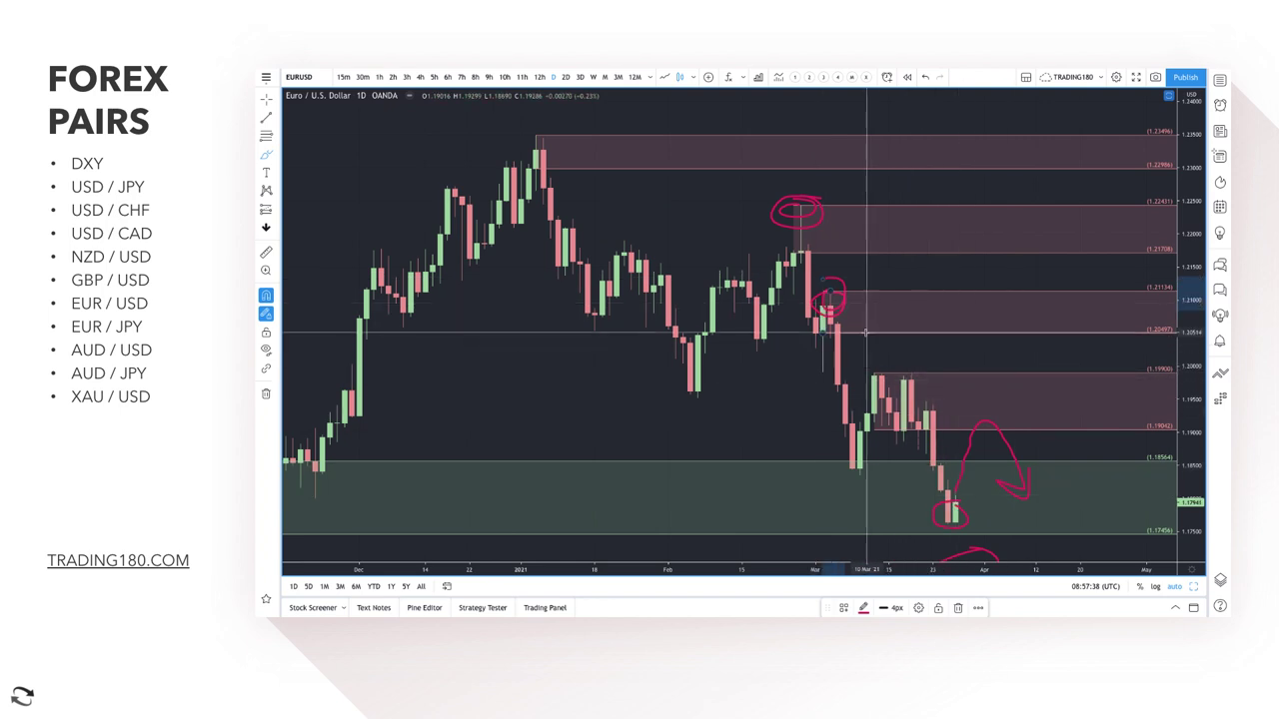
pyautogui.scroll(-3, 896, 400)
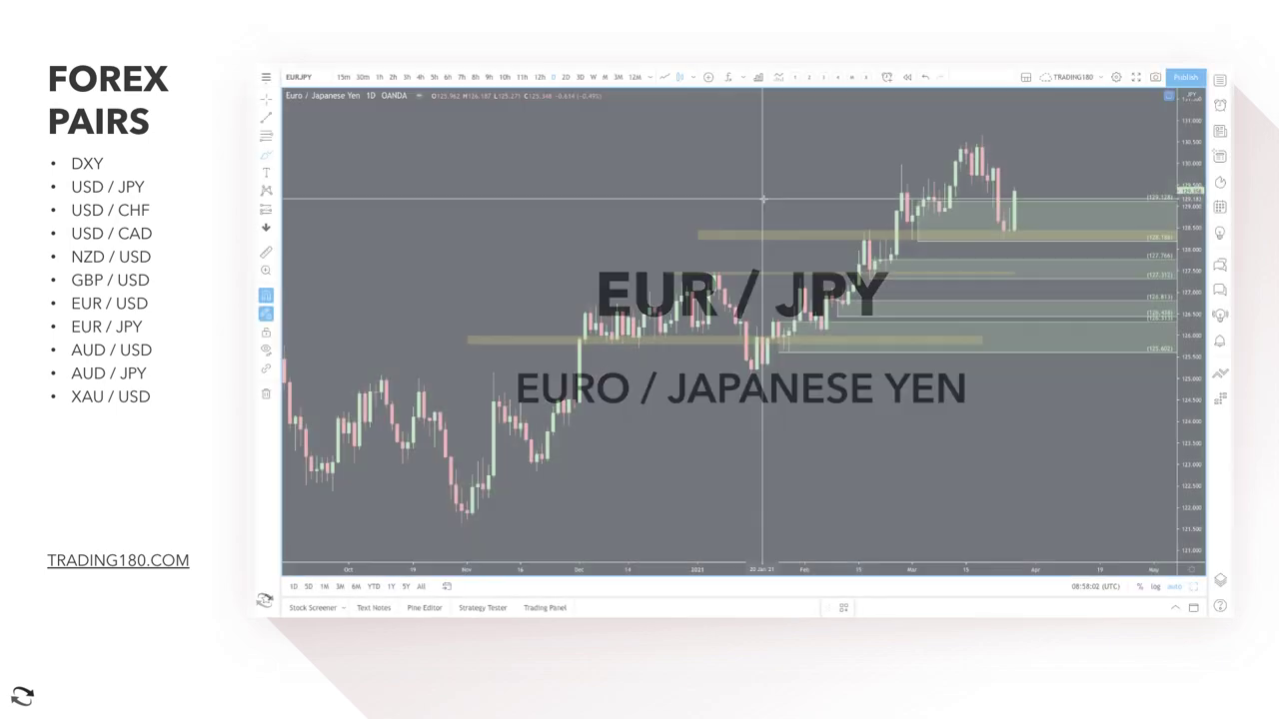
# Step: Brush circles around EUR/JPY's yellow-zone retests and trace price over the March peak and back down
pyautogui.scroll(5, 997, 220)
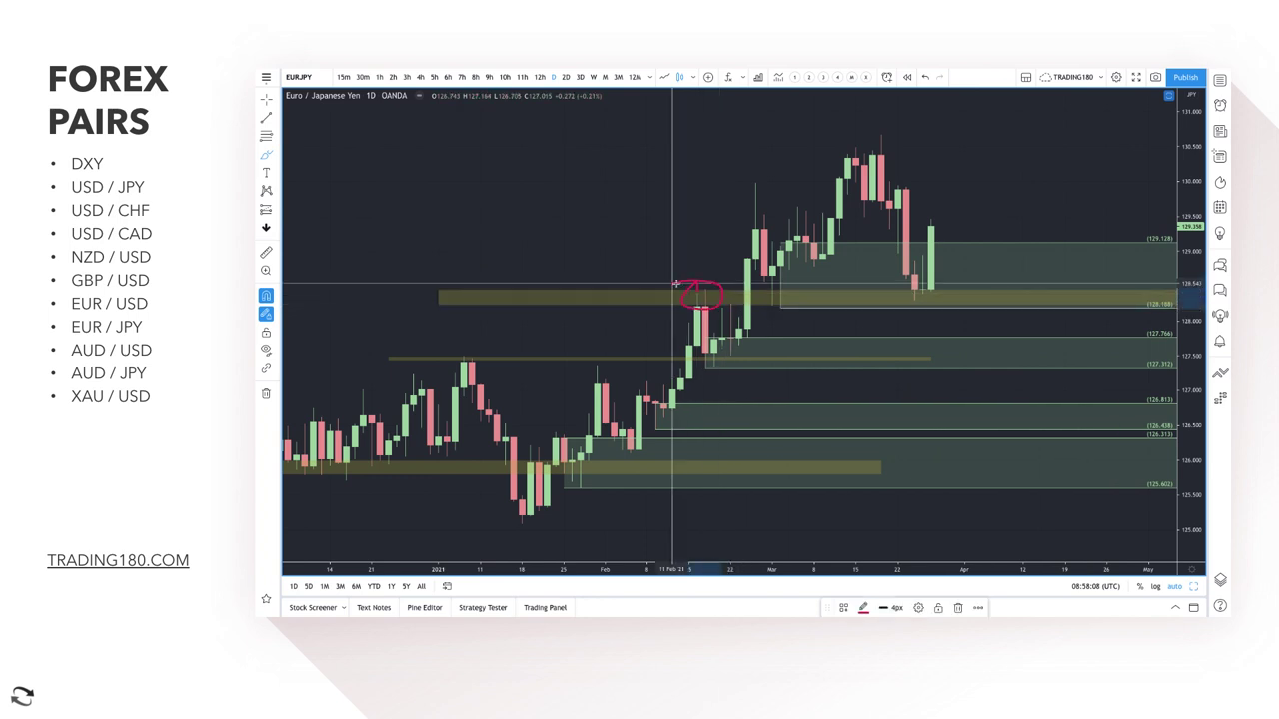
pyautogui.moveTo(779, 268); pyautogui.dragTo(792, 283)
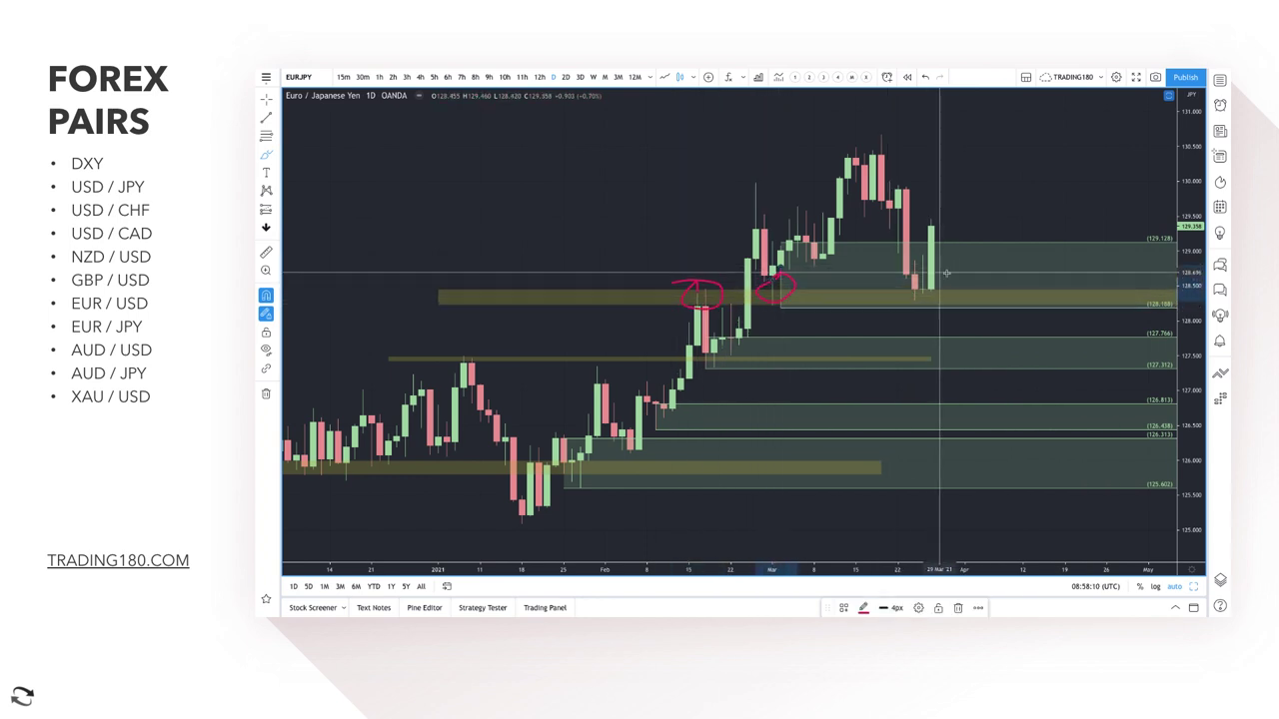
pyautogui.moveTo(946, 273); pyautogui.dragTo(889, 293)
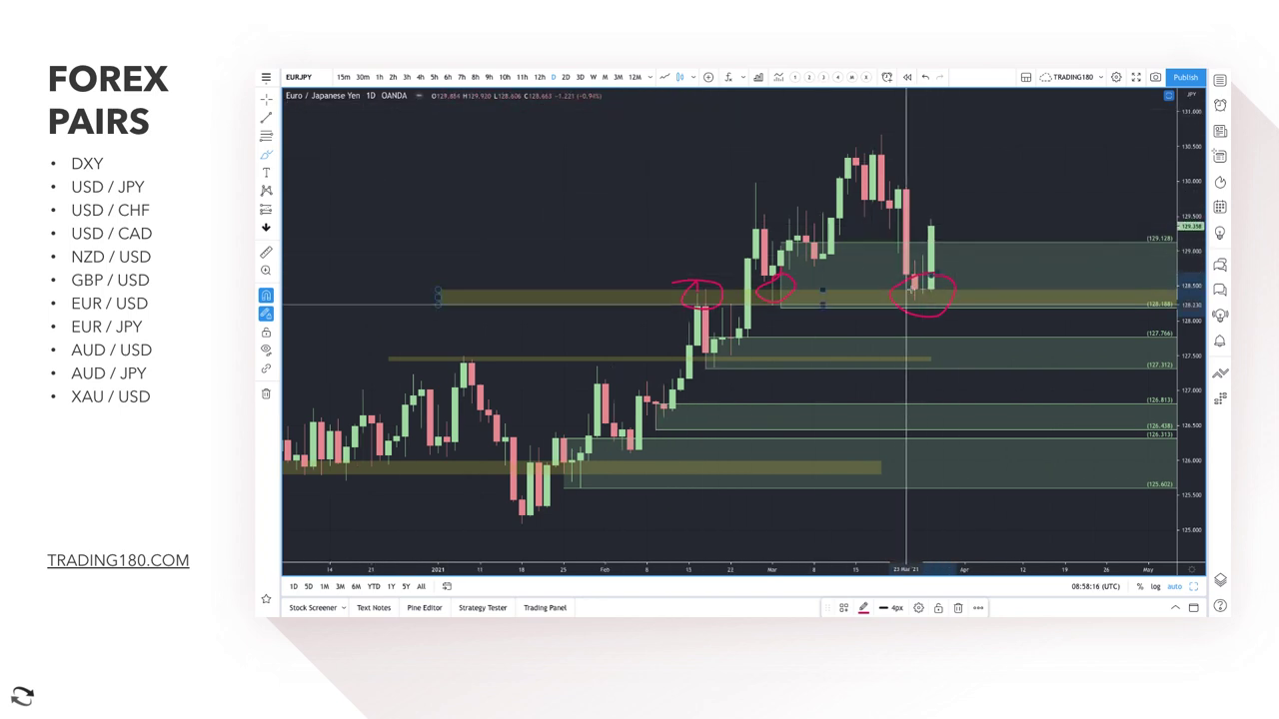
pyautogui.moveTo(780, 308)
pyautogui.mouseDown()
pyautogui.moveTo(845, 152)
pyautogui.moveTo(917, 300)
pyautogui.mouseUp()
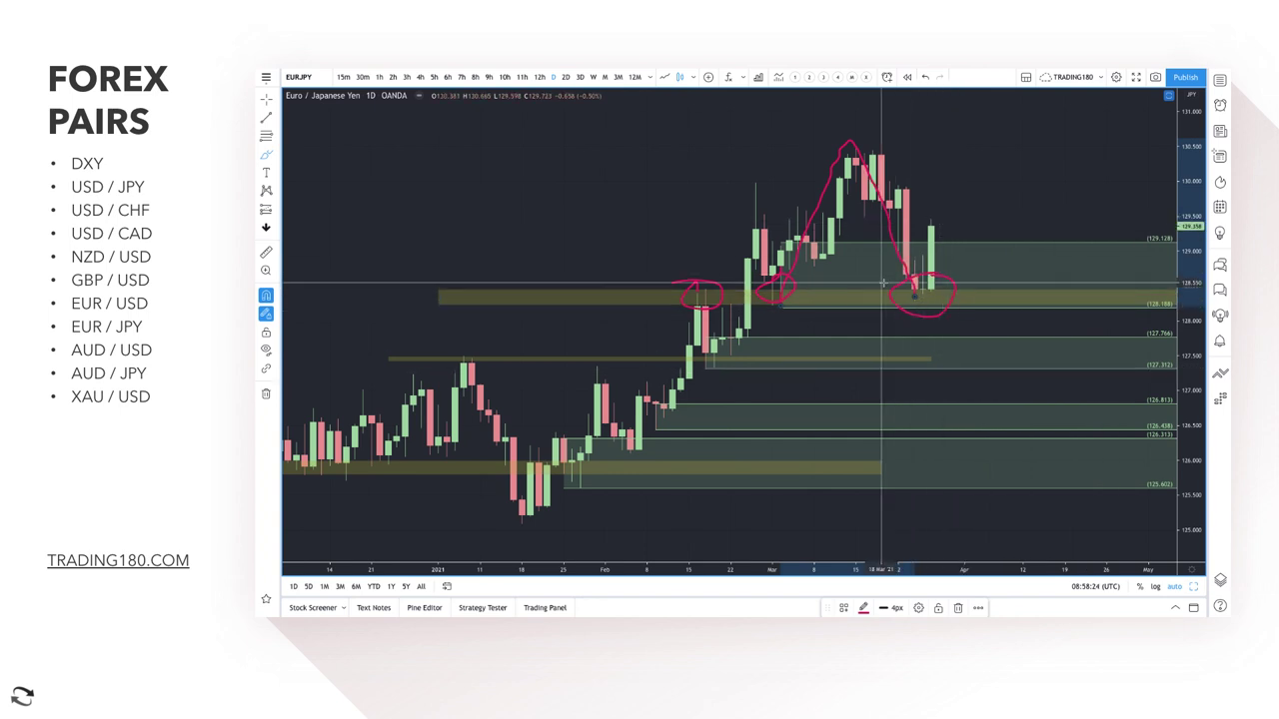
# Step: Add a red zone from the mid-March peak down to 129.611 and brush a downward arrow from it
pyautogui.click(265, 135)
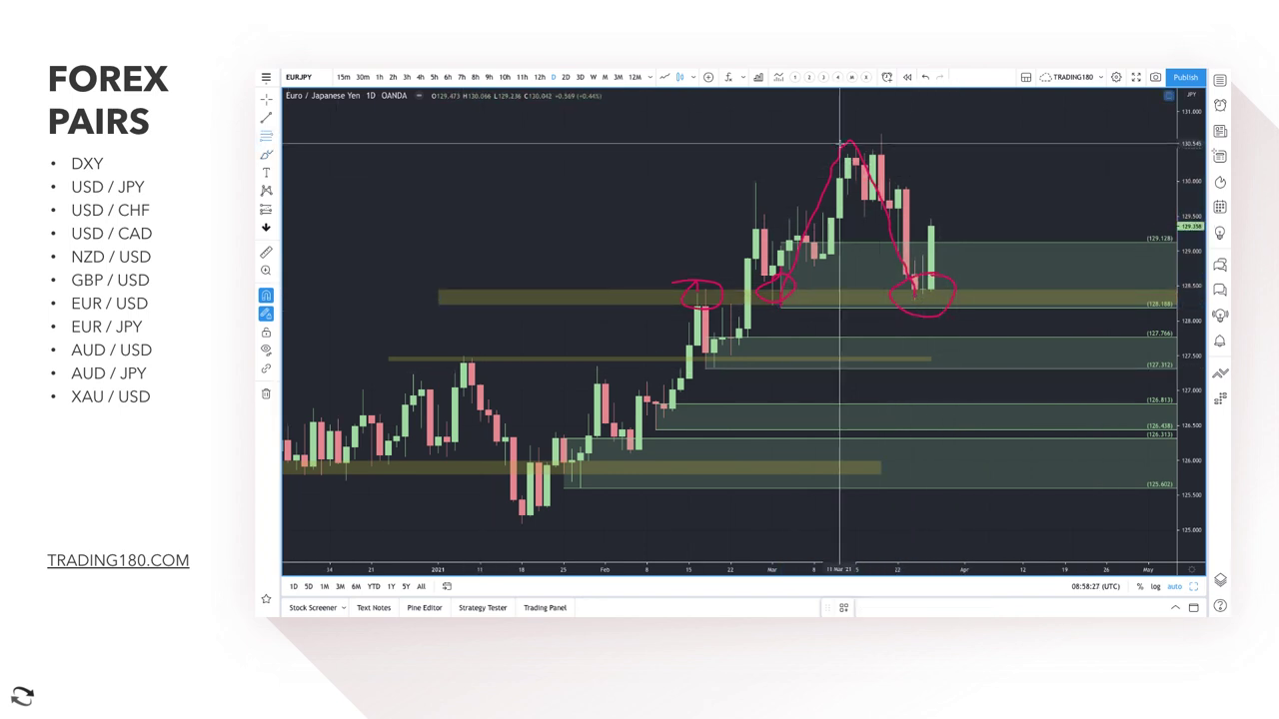
pyautogui.click(898, 206)
pyautogui.click(881, 134)
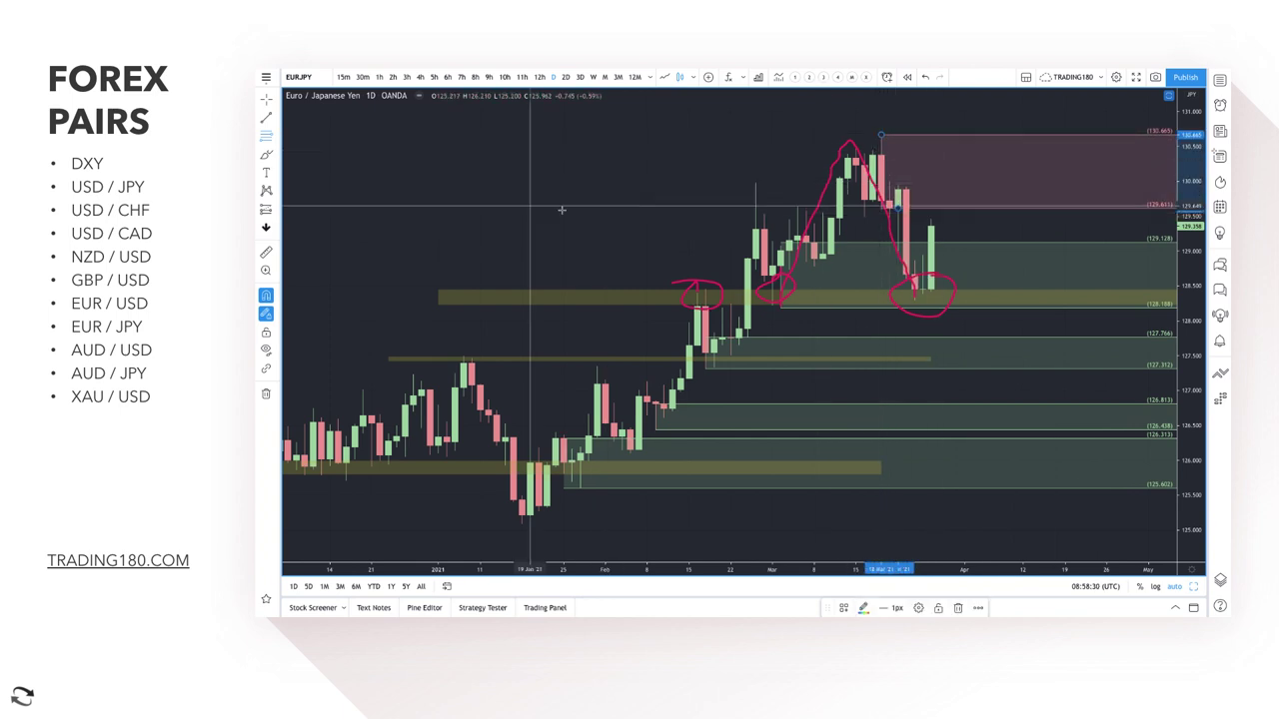
pyautogui.click(266, 156)
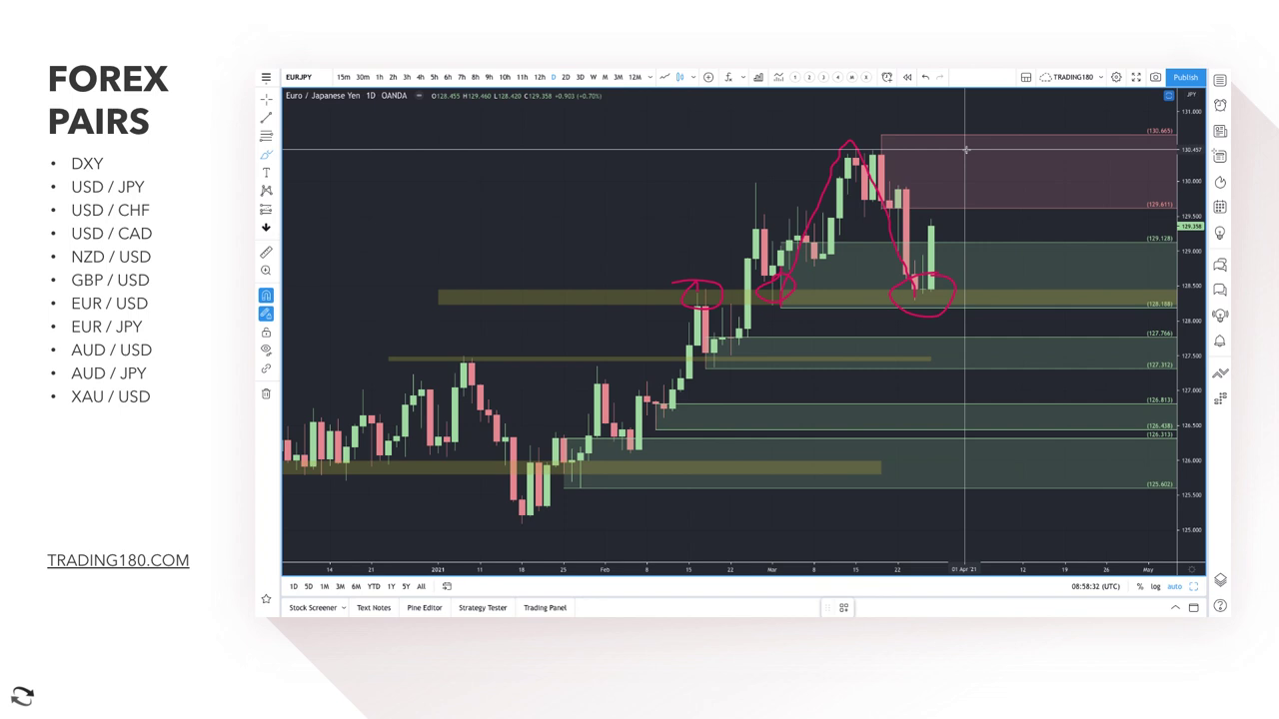
pyautogui.moveTo(965, 150); pyautogui.dragTo(1081, 220)
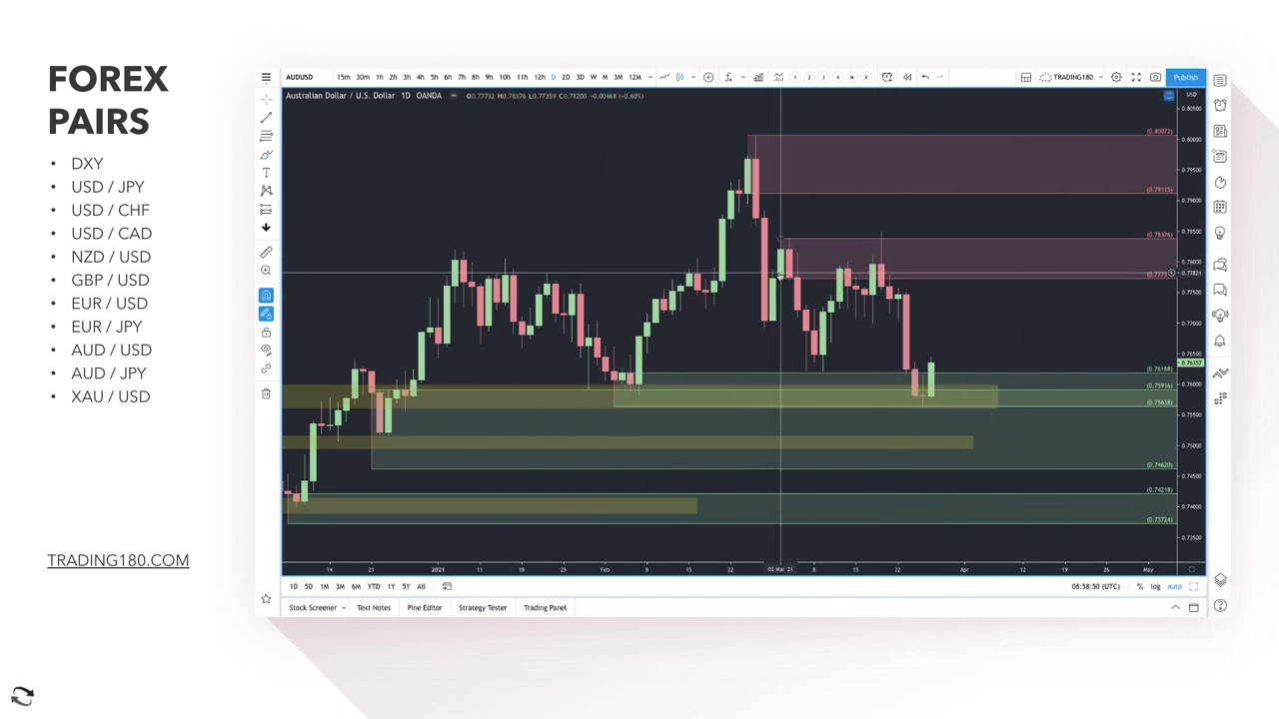
# Step: Stretch the second red zone to 0.78454–0.77397 from mid-March and sketch a dip-and-bounce path from the last candle
pyautogui.moveTo(780, 275); pyautogui.dragTo(899, 295)
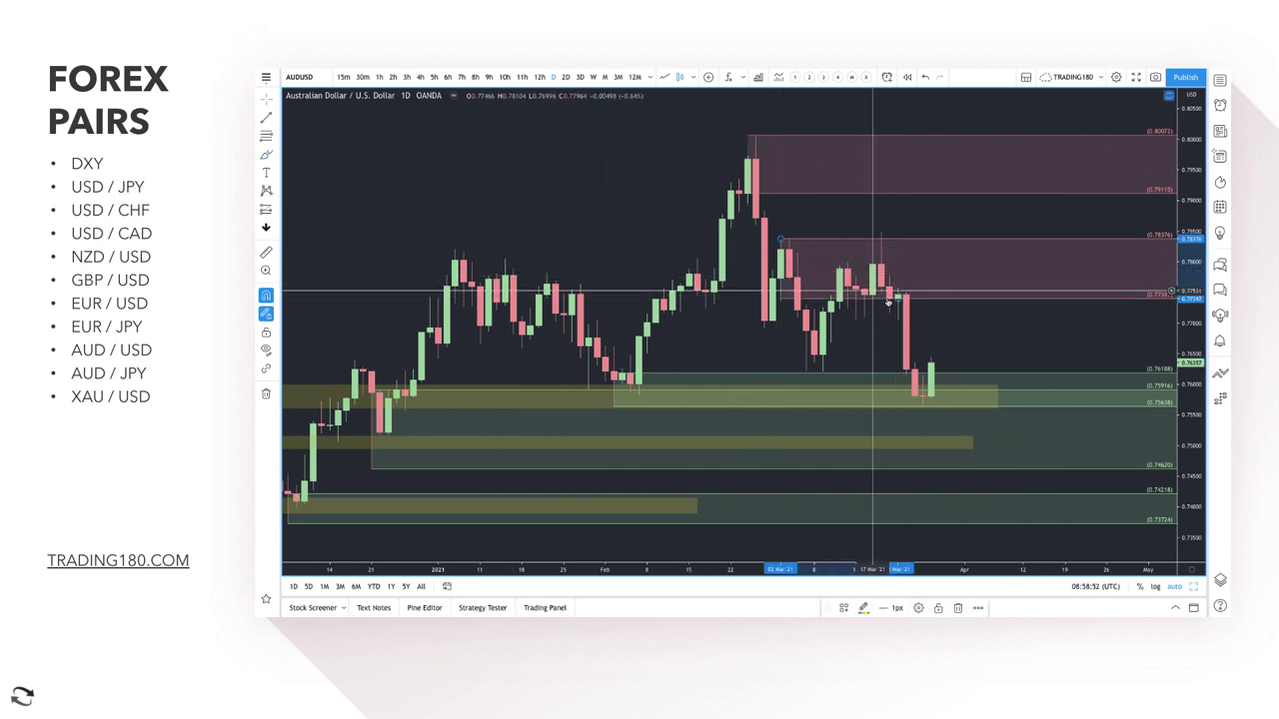
pyautogui.moveTo(781, 237); pyautogui.dragTo(881, 231)
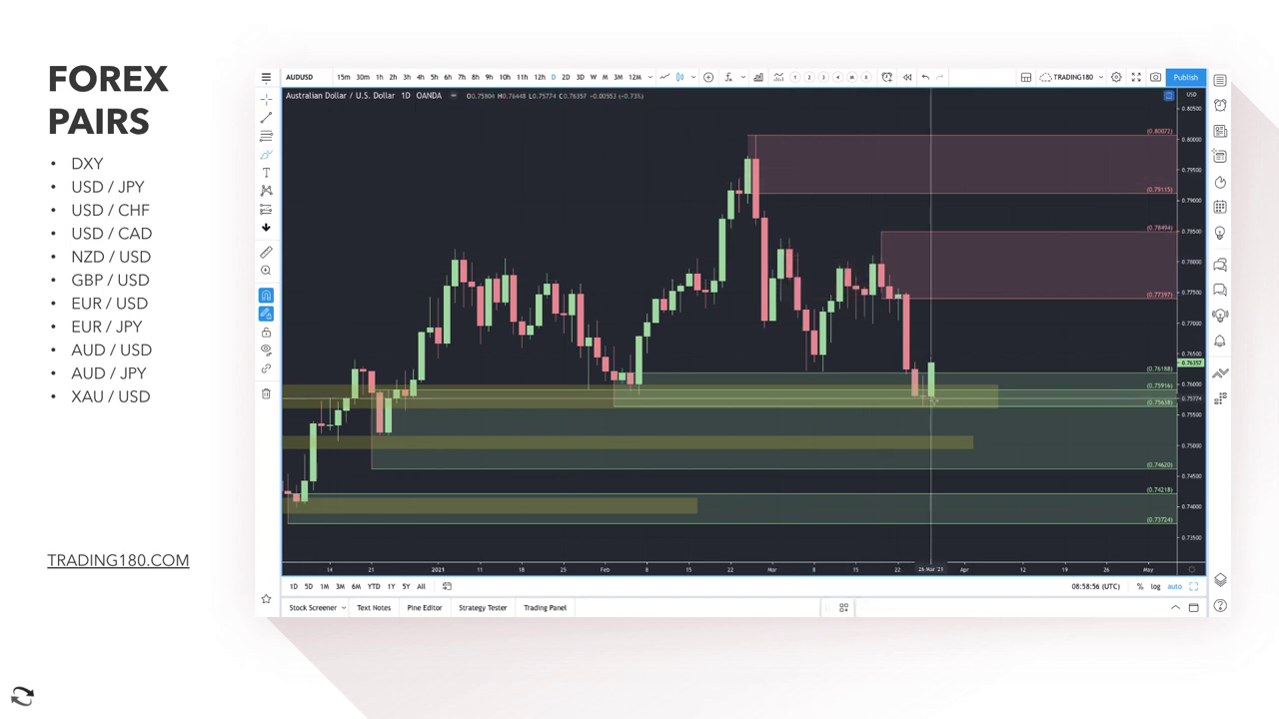
pyautogui.scroll(-3, 904, 359)
pyautogui.scroll(-2, 878, 360)
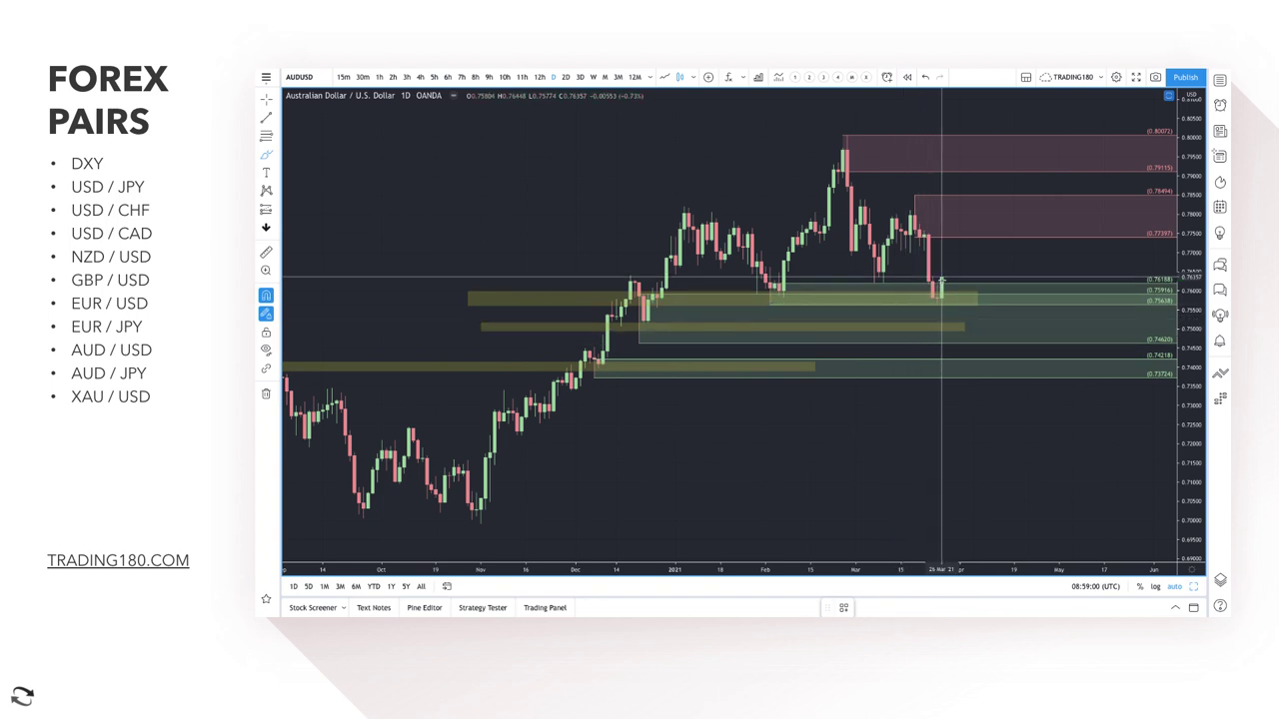
pyautogui.scroll(2, 942, 285)
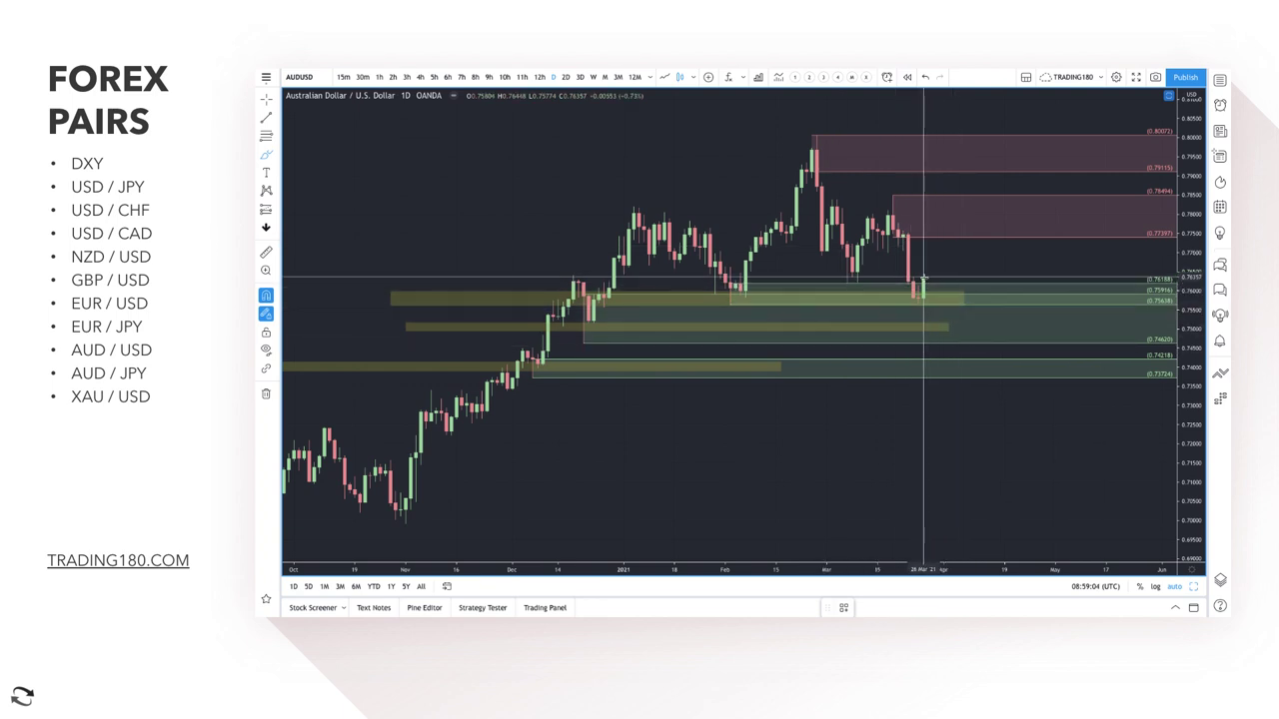
pyautogui.moveTo(924, 283)
pyautogui.mouseDown()
pyautogui.moveTo(944, 321)
pyautogui.moveTo(980, 292)
pyautogui.mouseUp()
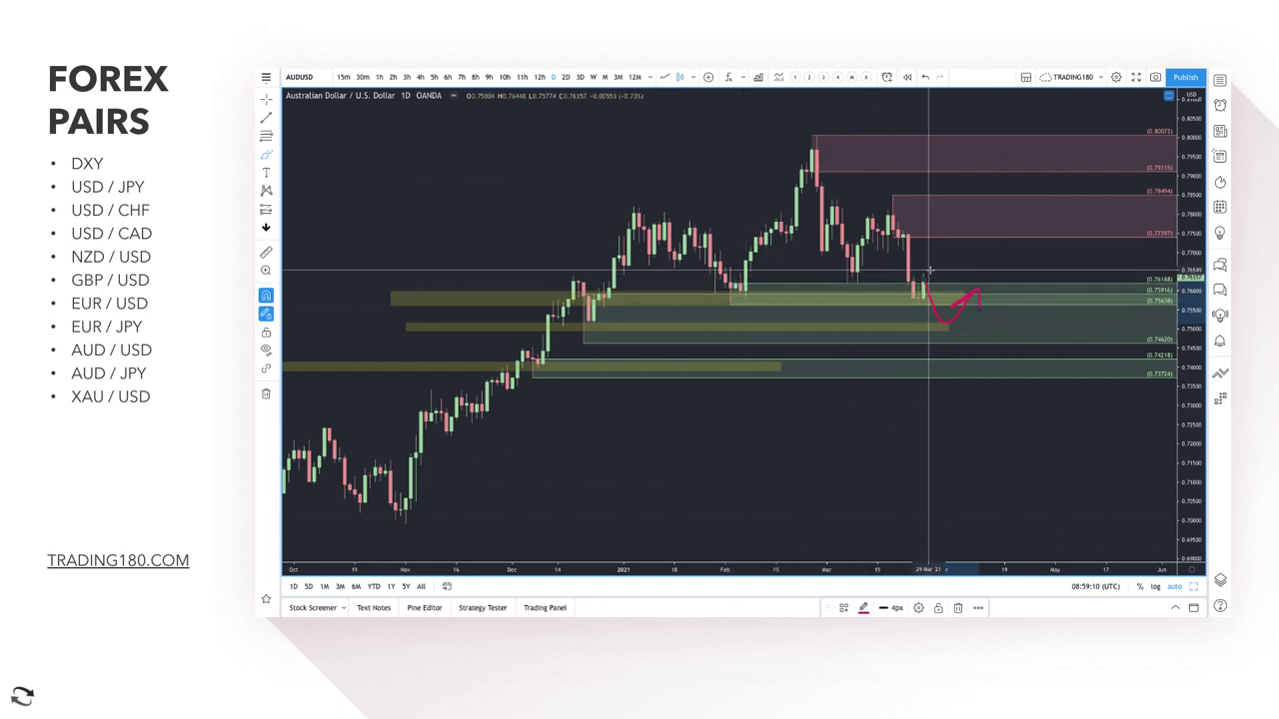
# Step: Circle the latest and early-February lows in the green zone and extend the path up toward the red zone
pyautogui.moveTo(929, 270); pyautogui.dragTo(942, 276)
pyautogui.moveTo(749, 277); pyautogui.dragTo(744, 275)
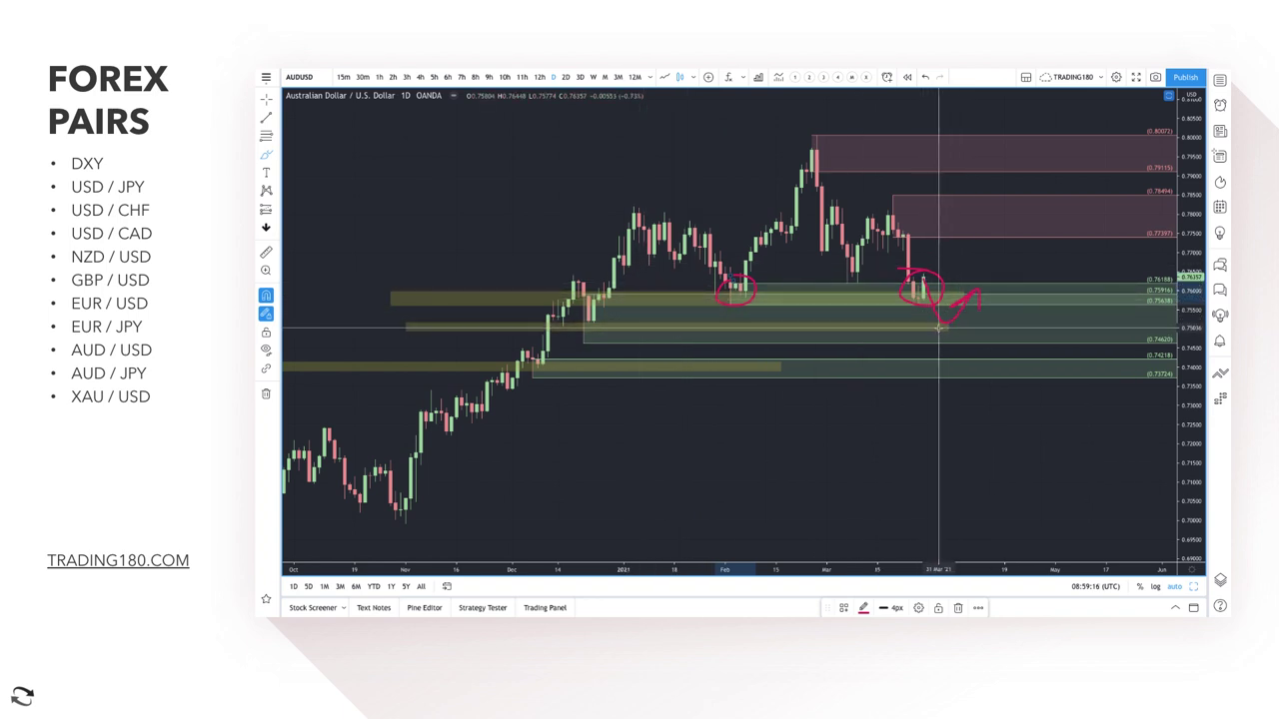
pyautogui.moveTo(964, 332); pyautogui.dragTo(1005, 269)
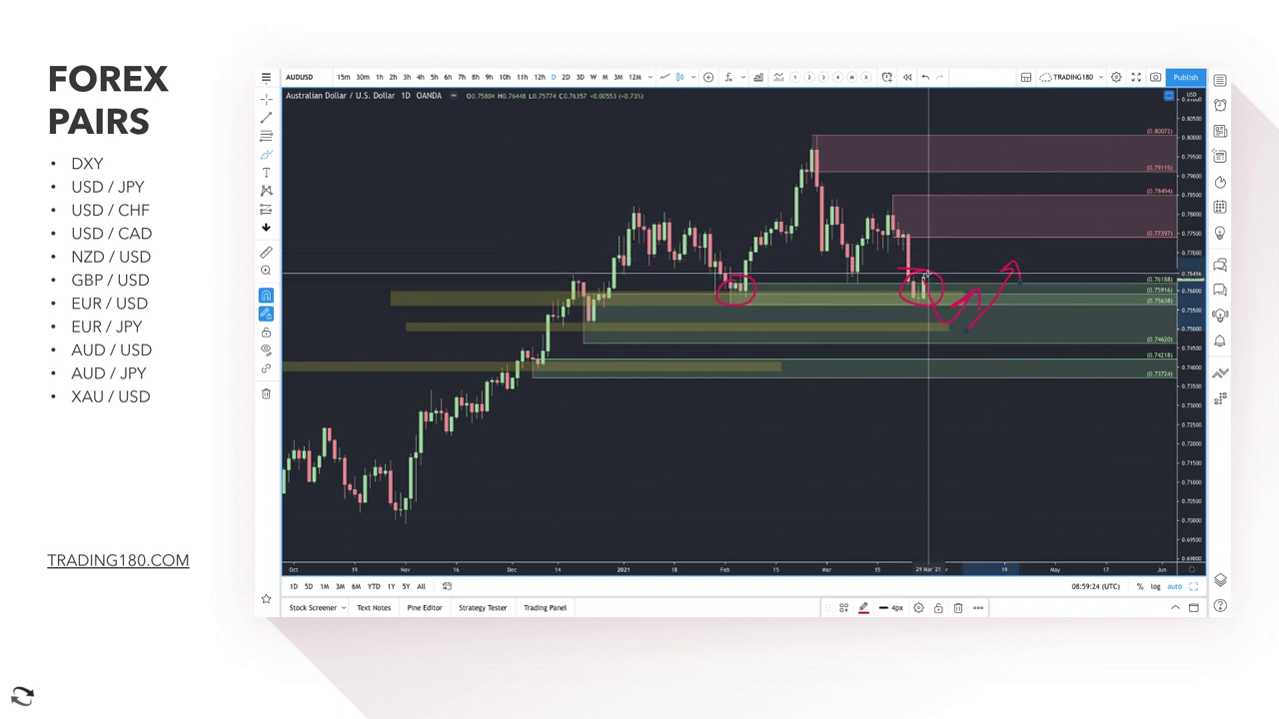
pyautogui.moveTo(927, 276)
pyautogui.mouseDown()
pyautogui.moveTo(942, 231)
pyautogui.moveTo(1017, 243)
pyautogui.mouseUp()
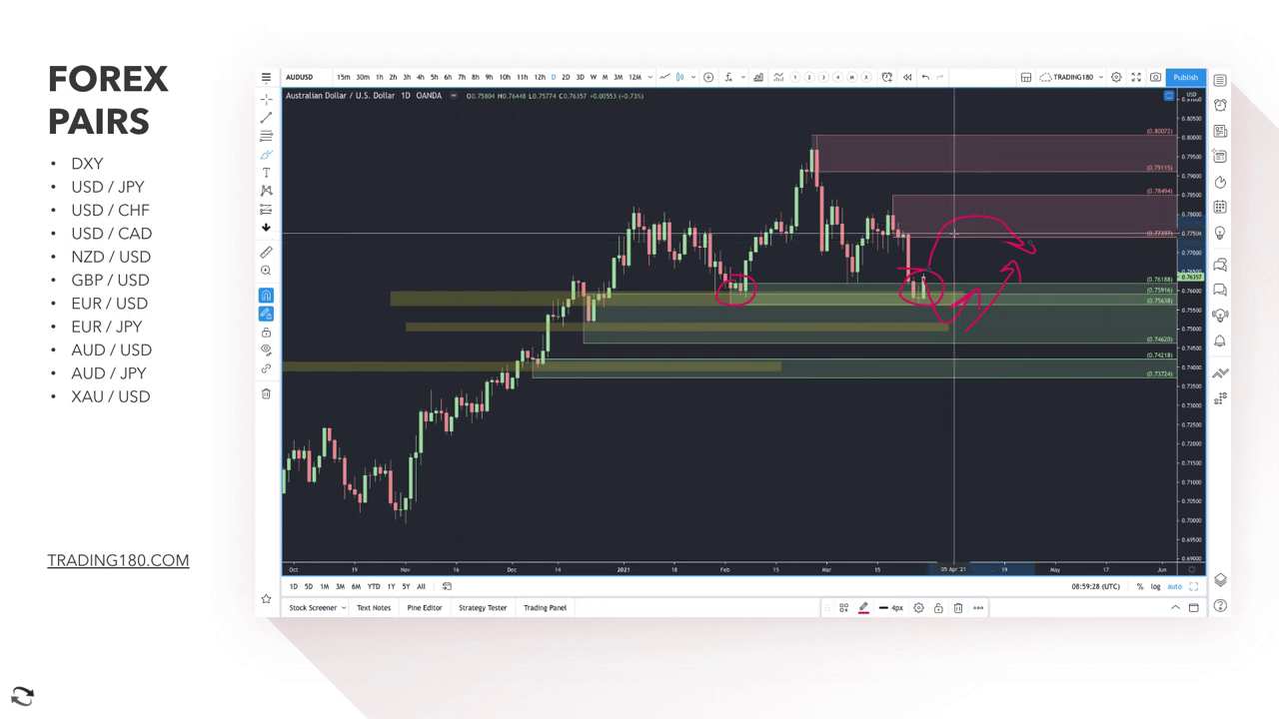
# Step: Draw an upward arrow over the December rally
pyautogui.scroll(3, 934, 280)
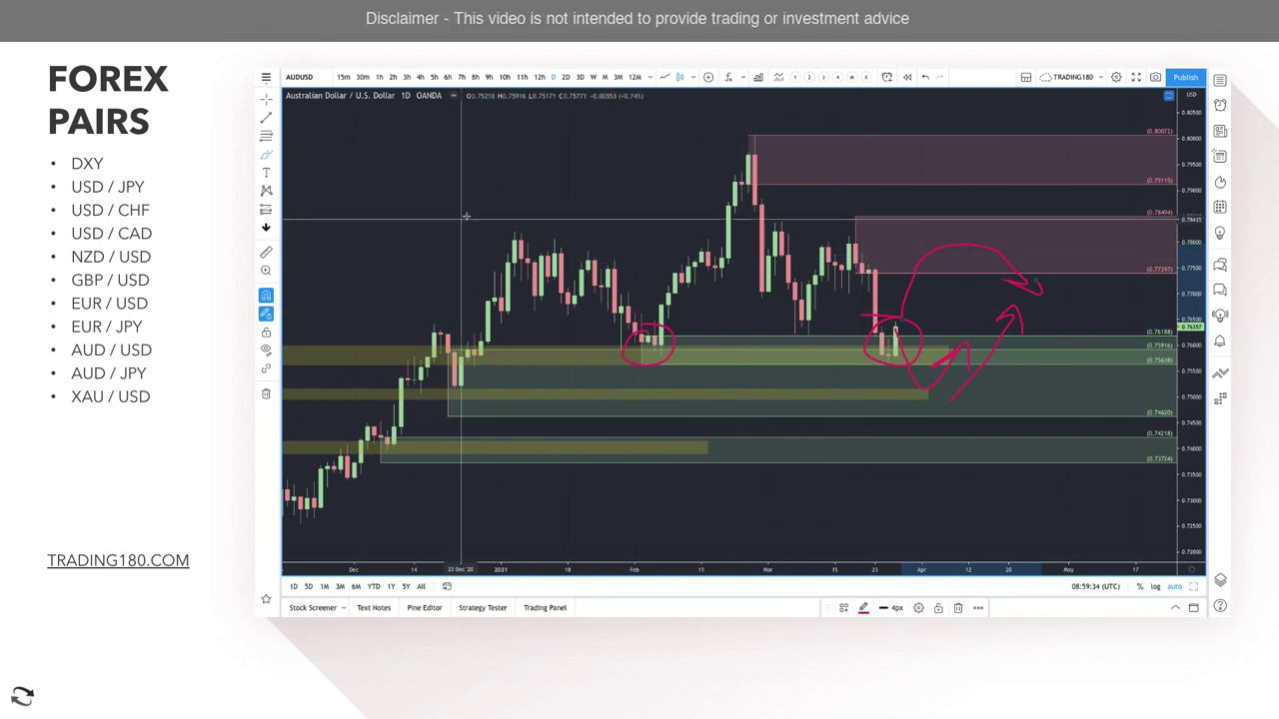
pyautogui.moveTo(428, 240); pyautogui.dragTo(497, 157)
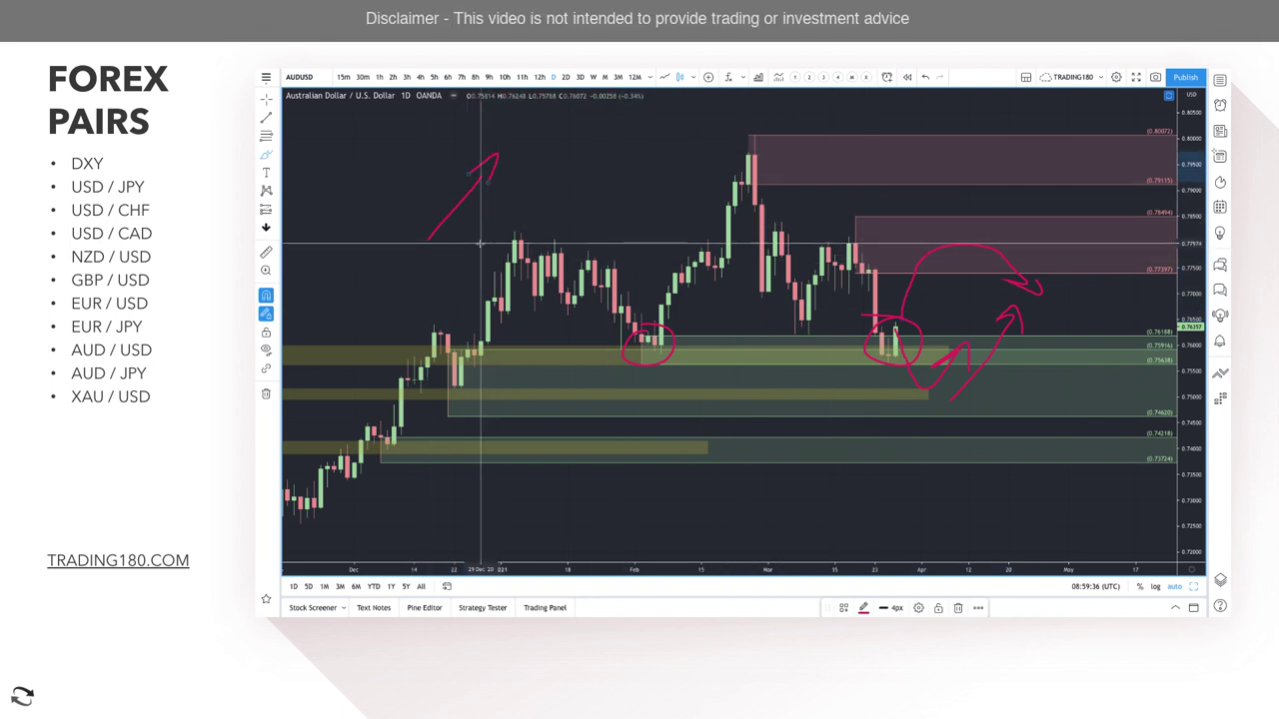
pyautogui.moveTo(483, 240)
pyautogui.mouseDown()
pyautogui.moveTo(525, 162)
pyautogui.moveTo(537, 177)
pyautogui.mouseUp()
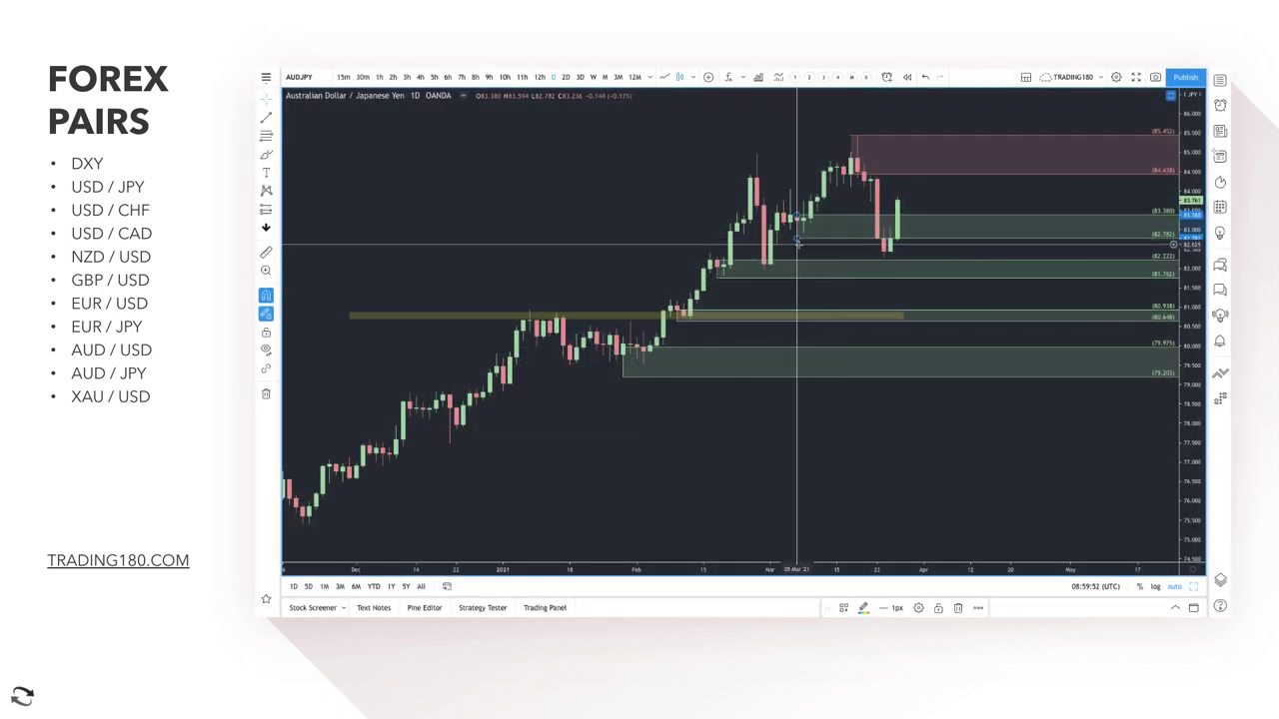
# Step: Extend the green zone down to 82.221 and brush a circle around the latest candles
pyautogui.moveTo(796, 240); pyautogui.dragTo(765, 268)
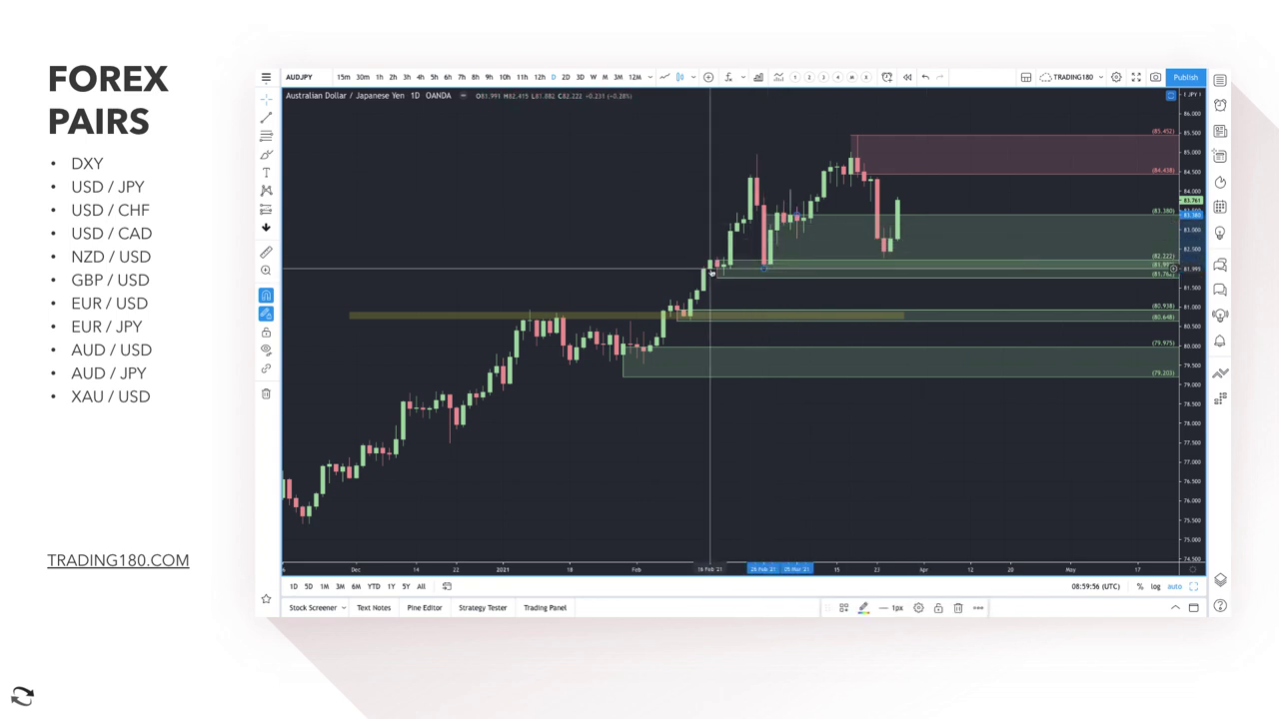
pyautogui.click(265, 157)
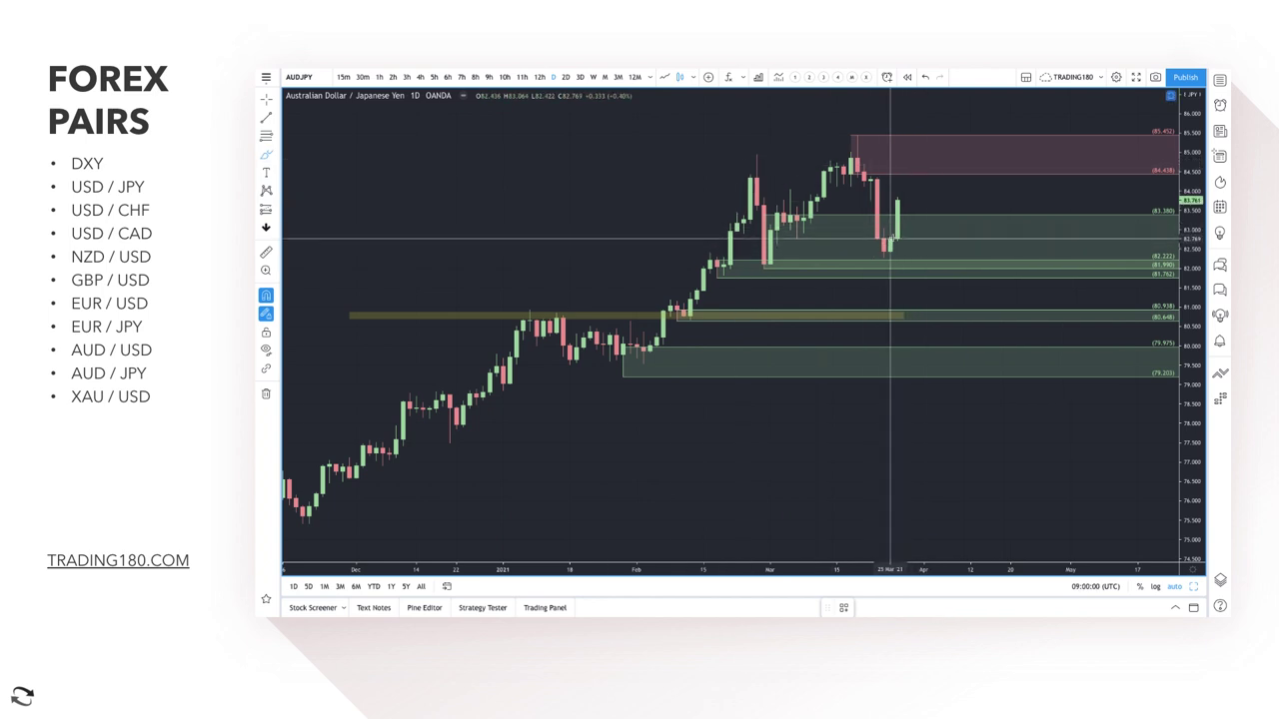
pyautogui.moveTo(883, 237)
pyautogui.mouseDown()
pyautogui.moveTo(870, 263)
pyautogui.moveTo(890, 237)
pyautogui.moveTo(877, 240)
pyautogui.mouseUp()
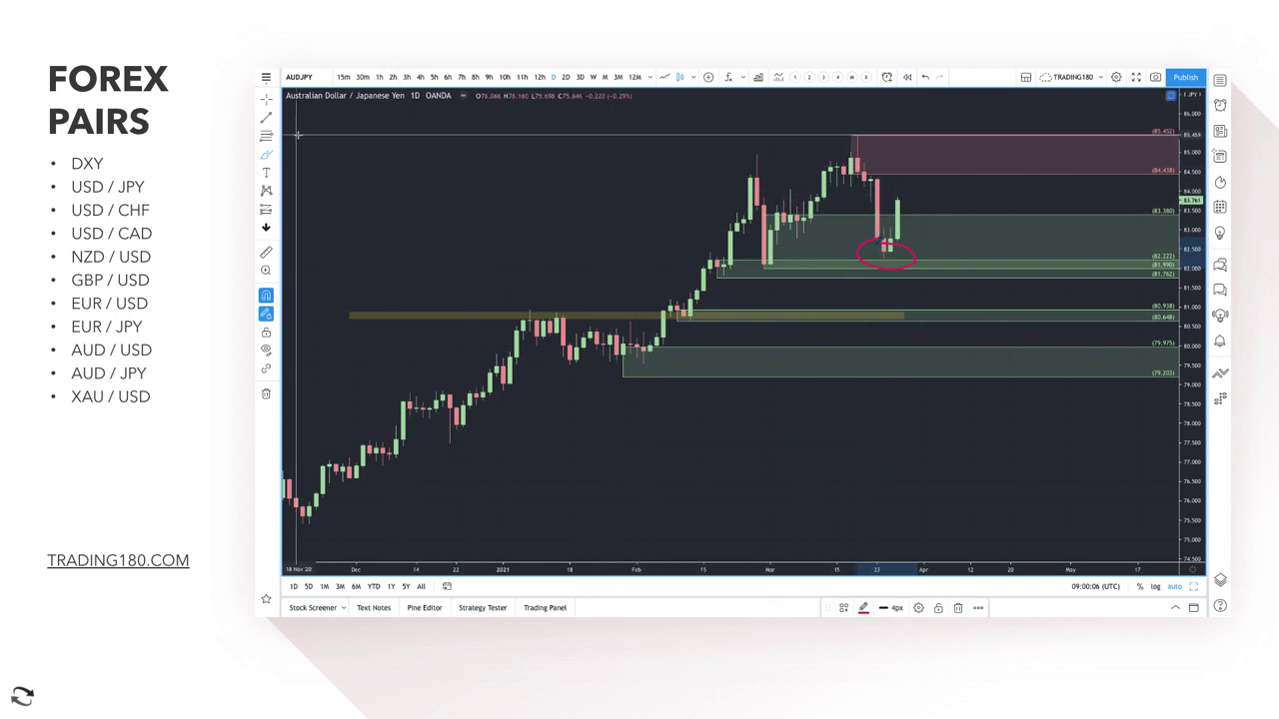
# Step: Handwrite the 'On Off' note above the candles, loop the tall red candle, and add hooked arrows
pyautogui.moveTo(418, 153)
pyautogui.mouseDown()
pyautogui.moveTo(409, 185)
pyautogui.moveTo(398, 161)
pyautogui.moveTo(485, 160)
pyautogui.moveTo(524, 130)
pyautogui.mouseUp()
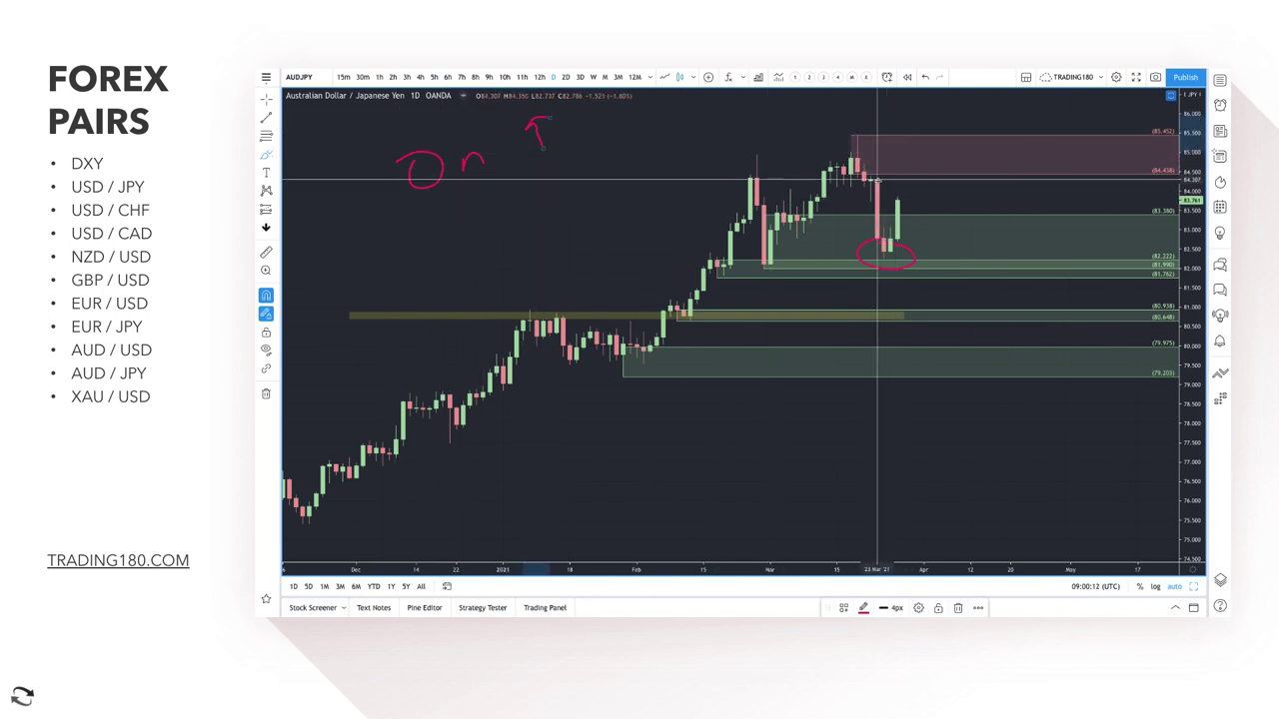
pyautogui.moveTo(872, 242)
pyautogui.mouseDown()
pyautogui.moveTo(879, 258)
pyautogui.moveTo(878, 177)
pyautogui.mouseUp()
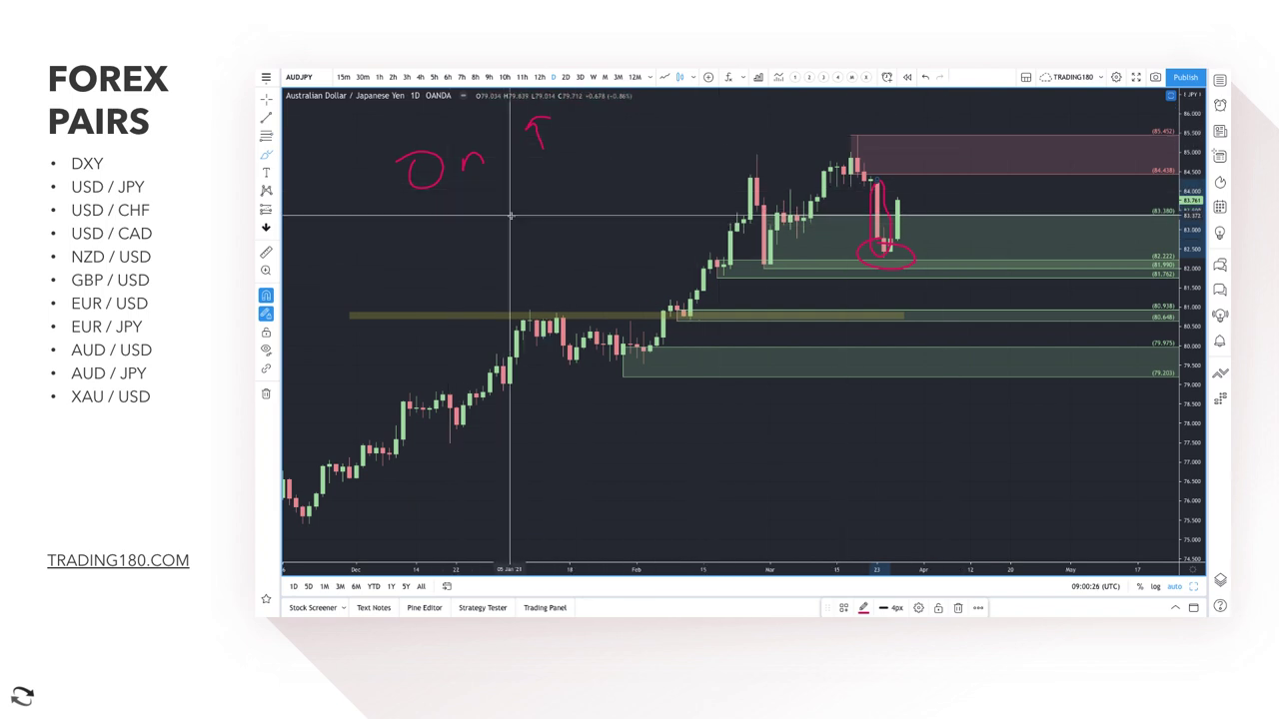
pyautogui.moveTo(426, 217)
pyautogui.mouseDown()
pyautogui.moveTo(471, 229)
pyautogui.moveTo(480, 186)
pyautogui.moveTo(514, 214)
pyautogui.moveTo(477, 202)
pyautogui.moveTo(522, 200)
pyautogui.moveTo(499, 200)
pyautogui.moveTo(553, 178)
pyautogui.moveTo(577, 197)
pyautogui.moveTo(580, 182)
pyautogui.mouseUp()
pyautogui.moveTo(559, 133)
pyautogui.mouseDown()
pyautogui.moveTo(602, 126)
pyautogui.moveTo(600, 155)
pyautogui.moveTo(615, 160)
pyautogui.mouseUp()
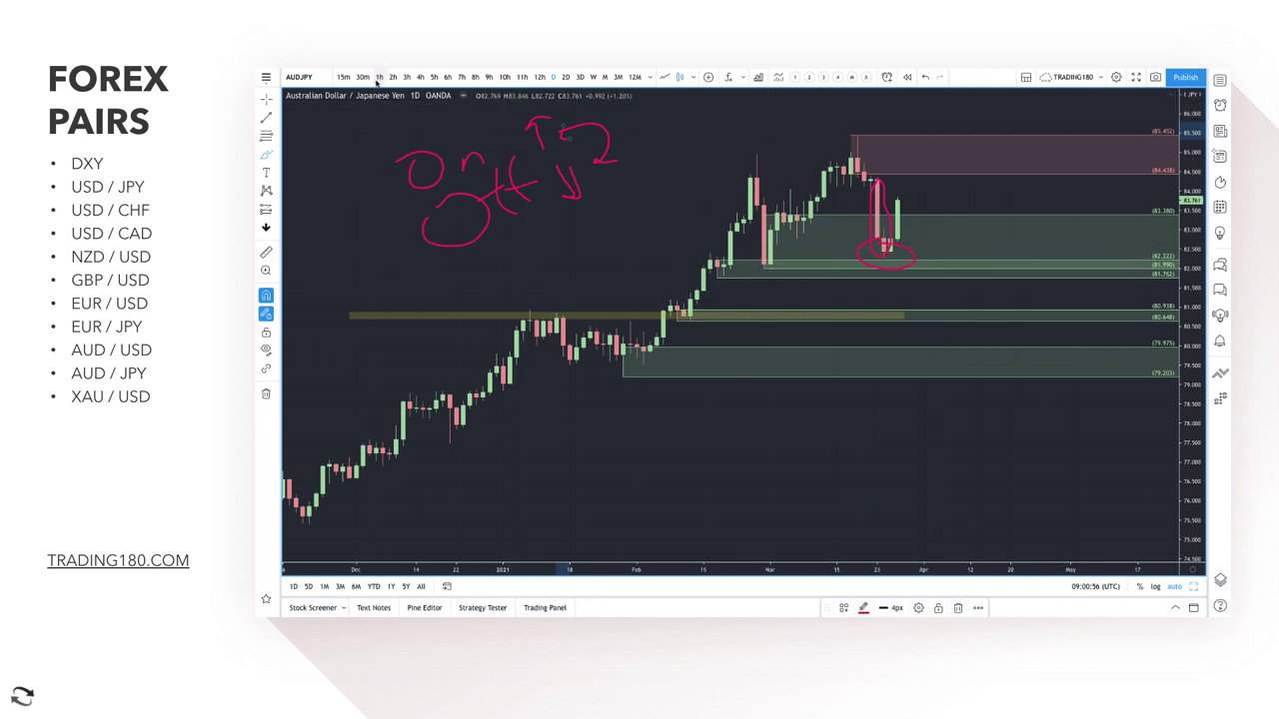
# Step: Switch AUDJPY to the 1-hour timeframe
pyautogui.click(380, 77)
pyautogui.hscroll(-5, 627, 255)
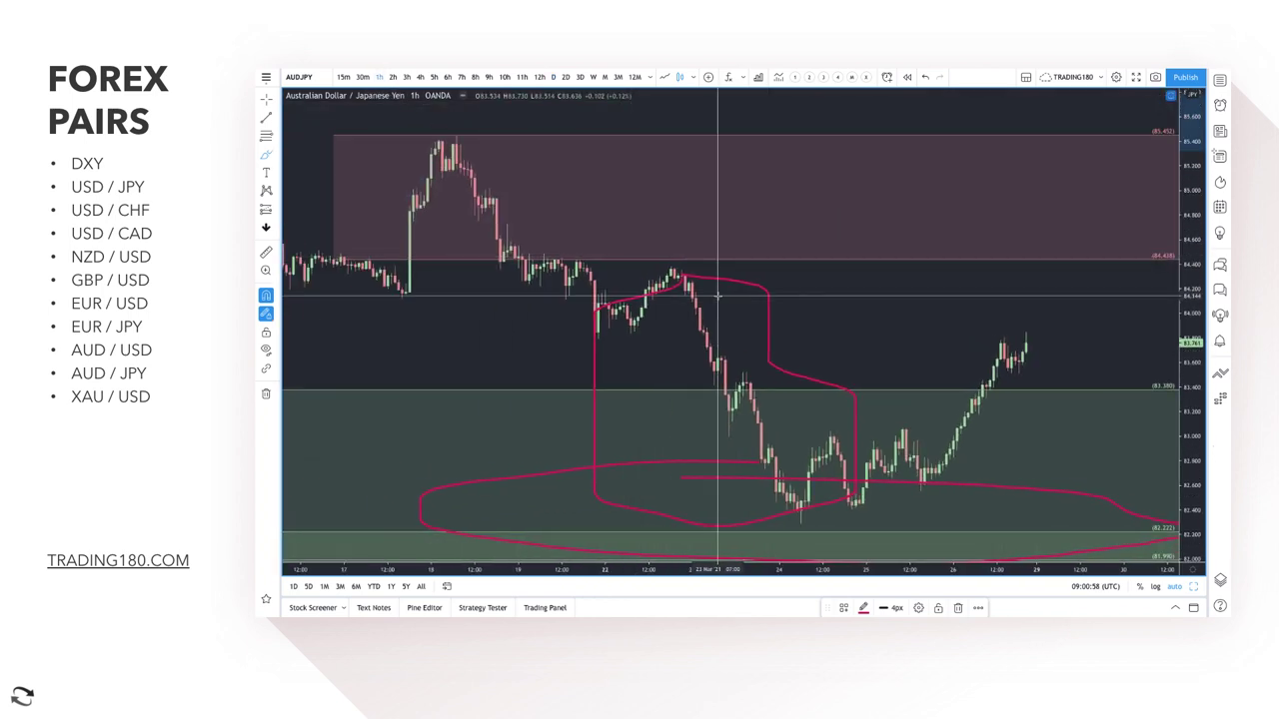
pyautogui.hscroll(-5, 830, 396)
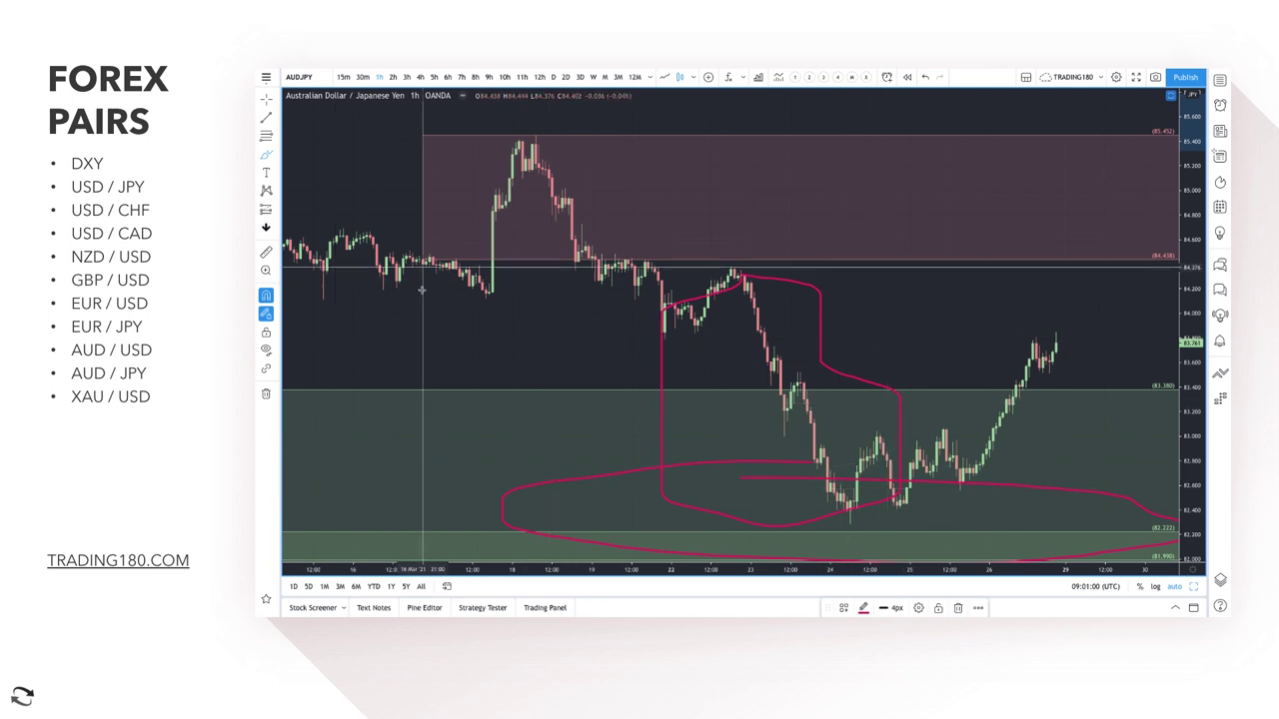
# Step: Delete the Brush drawings one by one from the Object tree
pyautogui.click(1220, 581)
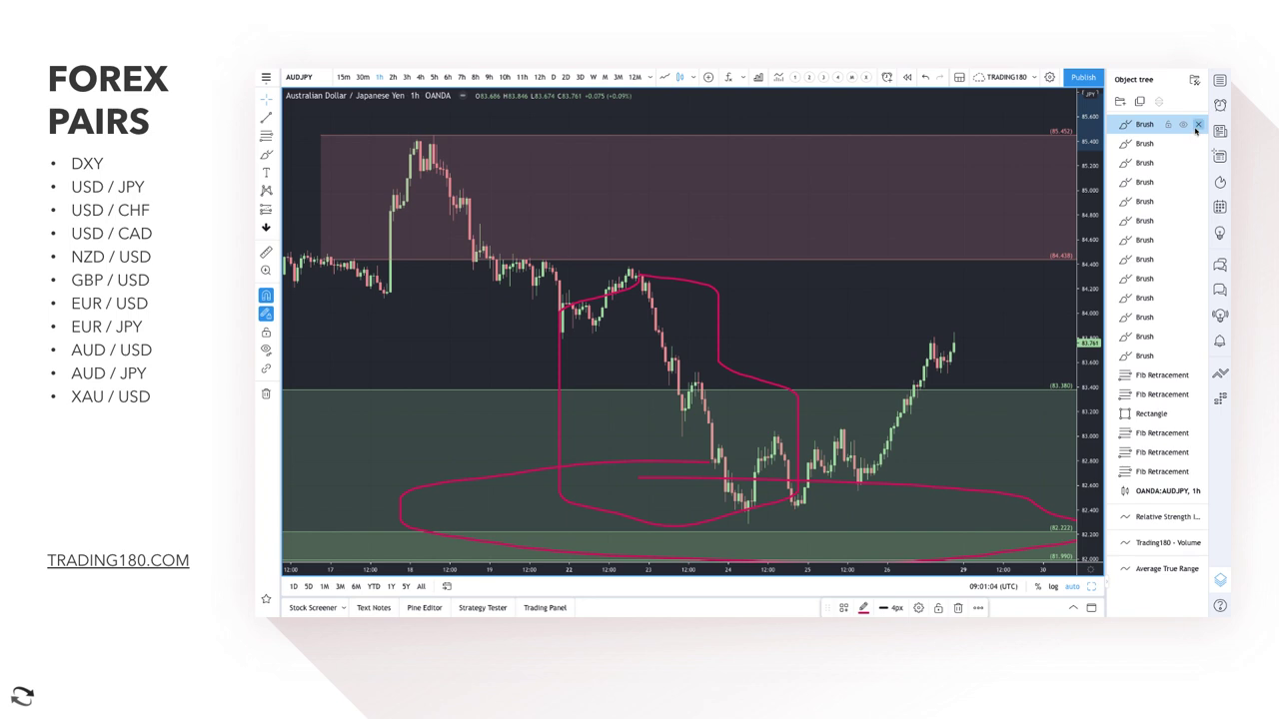
pyautogui.click(1198, 124)
pyautogui.click(1198, 125)
pyautogui.click(1198, 124)
pyautogui.click(1197, 125)
pyautogui.click(1198, 125)
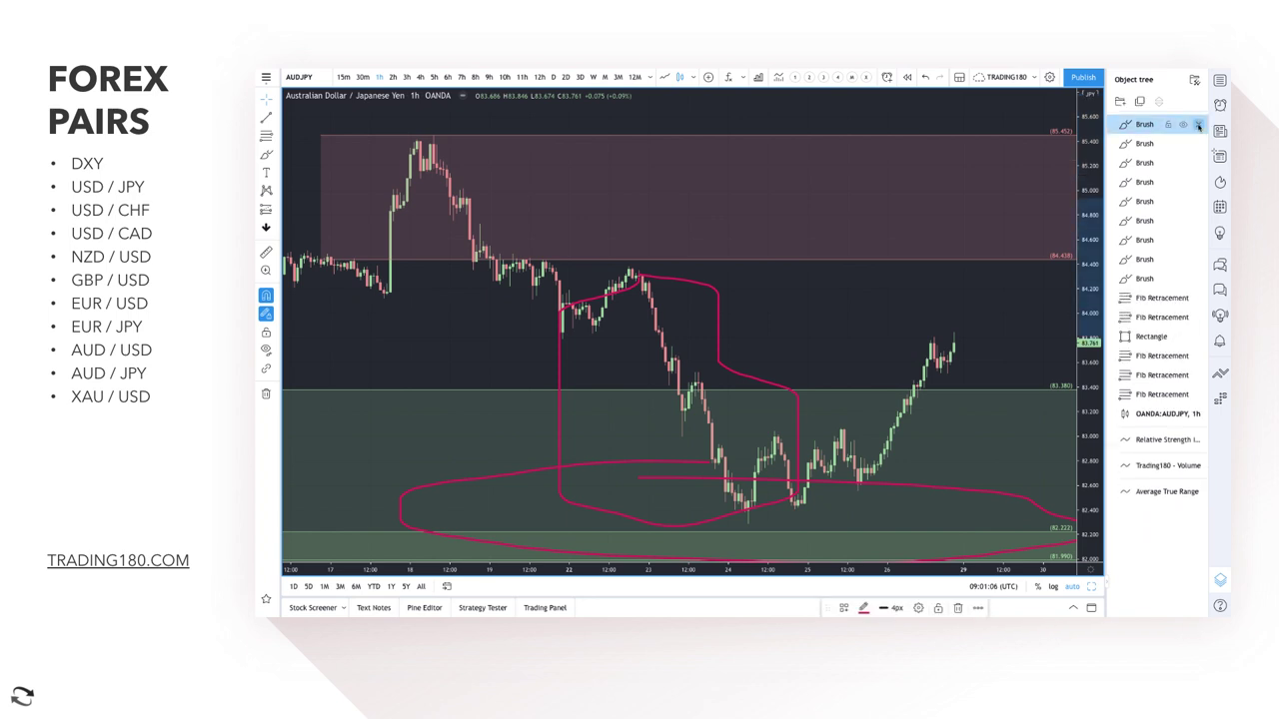
pyautogui.click(1198, 125)
pyautogui.click(1198, 125)
pyautogui.click(1198, 125)
pyautogui.click(1198, 125)
pyautogui.click(1198, 125)
pyautogui.click(1198, 125)
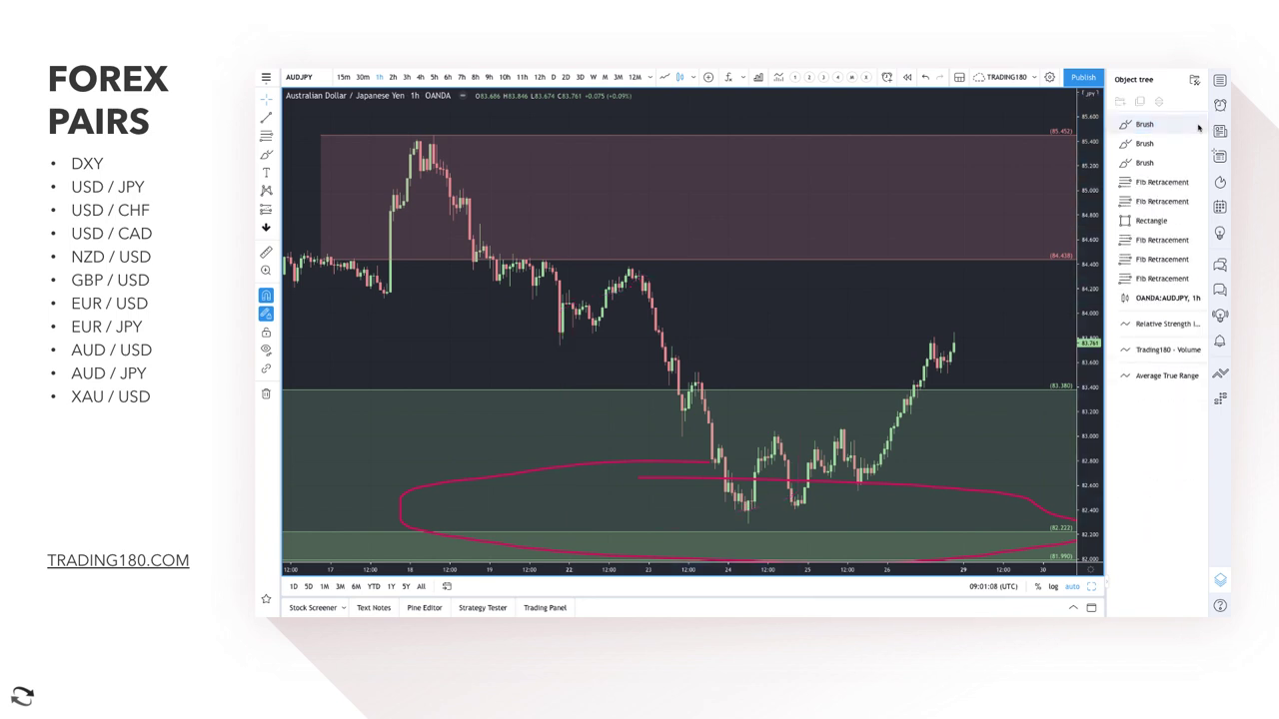
pyautogui.click(1198, 125)
pyautogui.click(1198, 125)
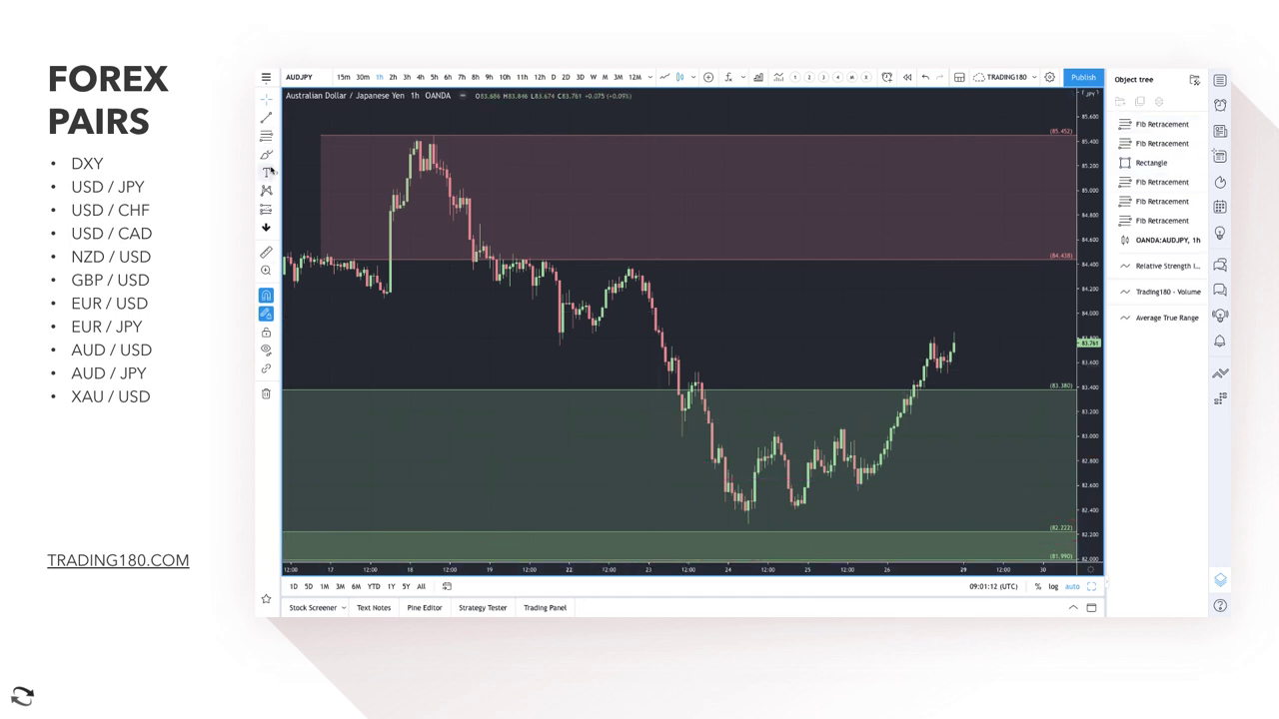
pyautogui.click(754, 472)
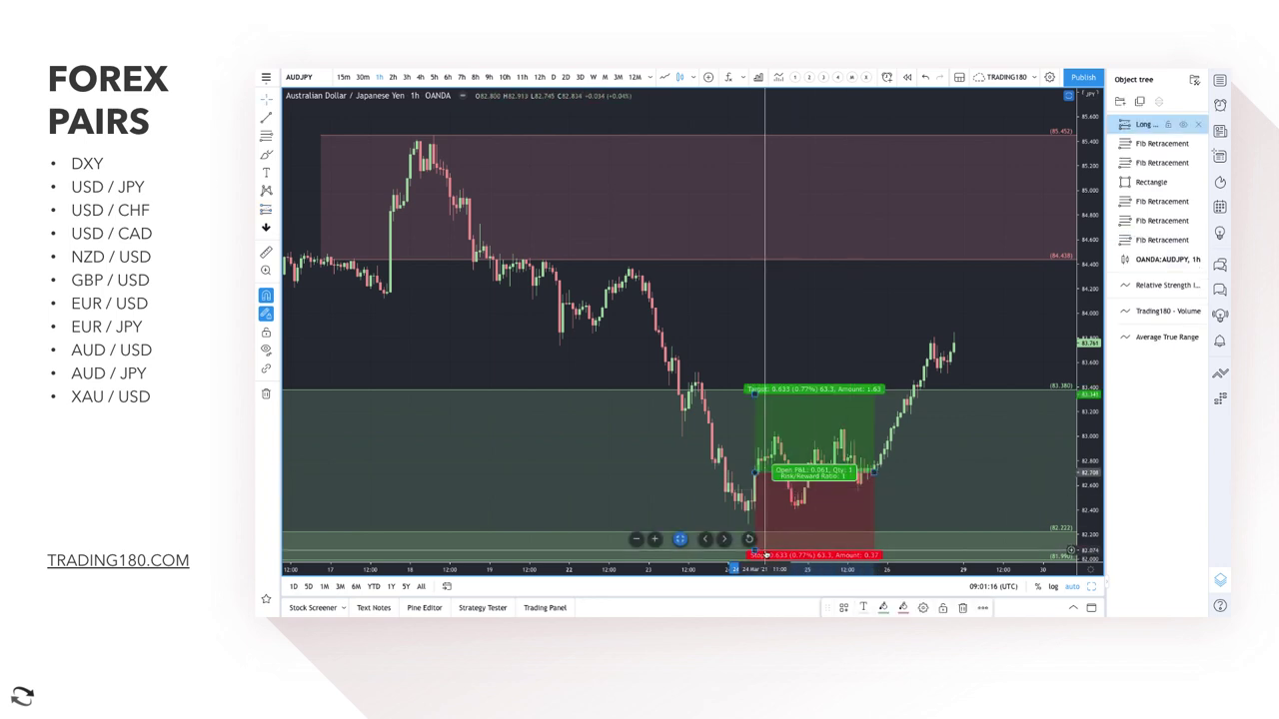
pyautogui.moveTo(755, 551); pyautogui.dragTo(772, 541)
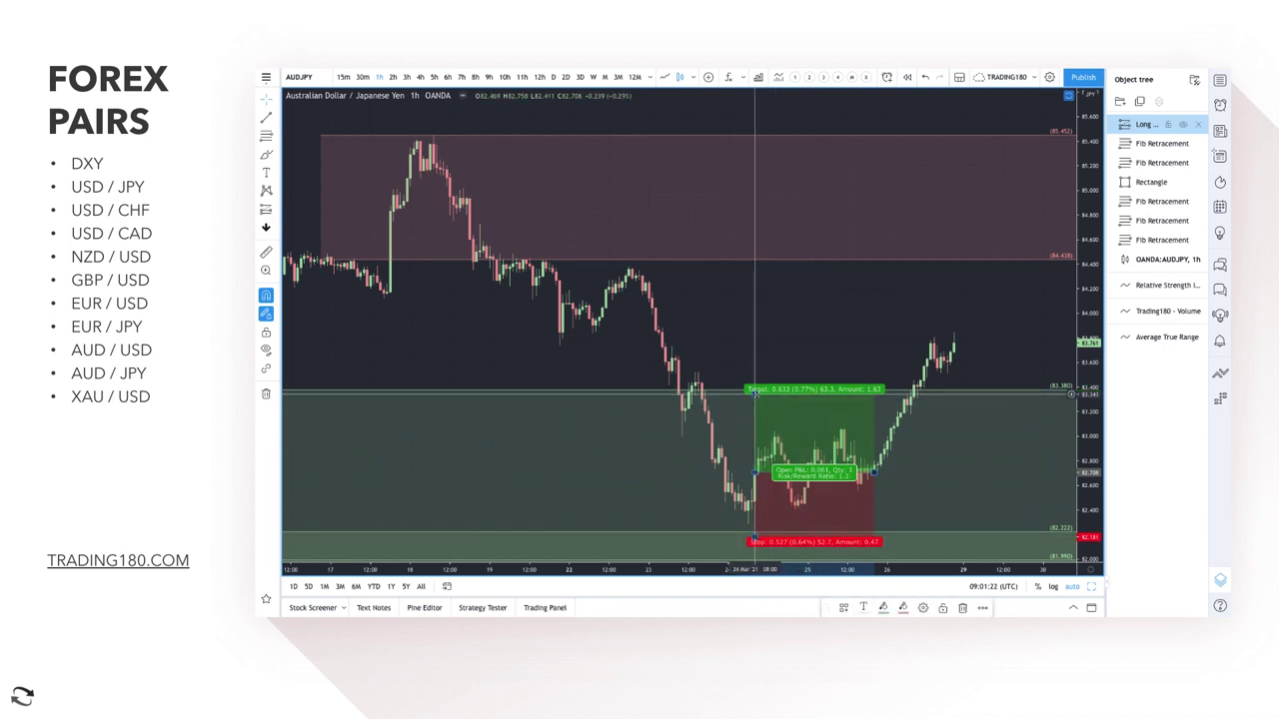
pyautogui.moveTo(752, 390); pyautogui.dragTo(755, 354)
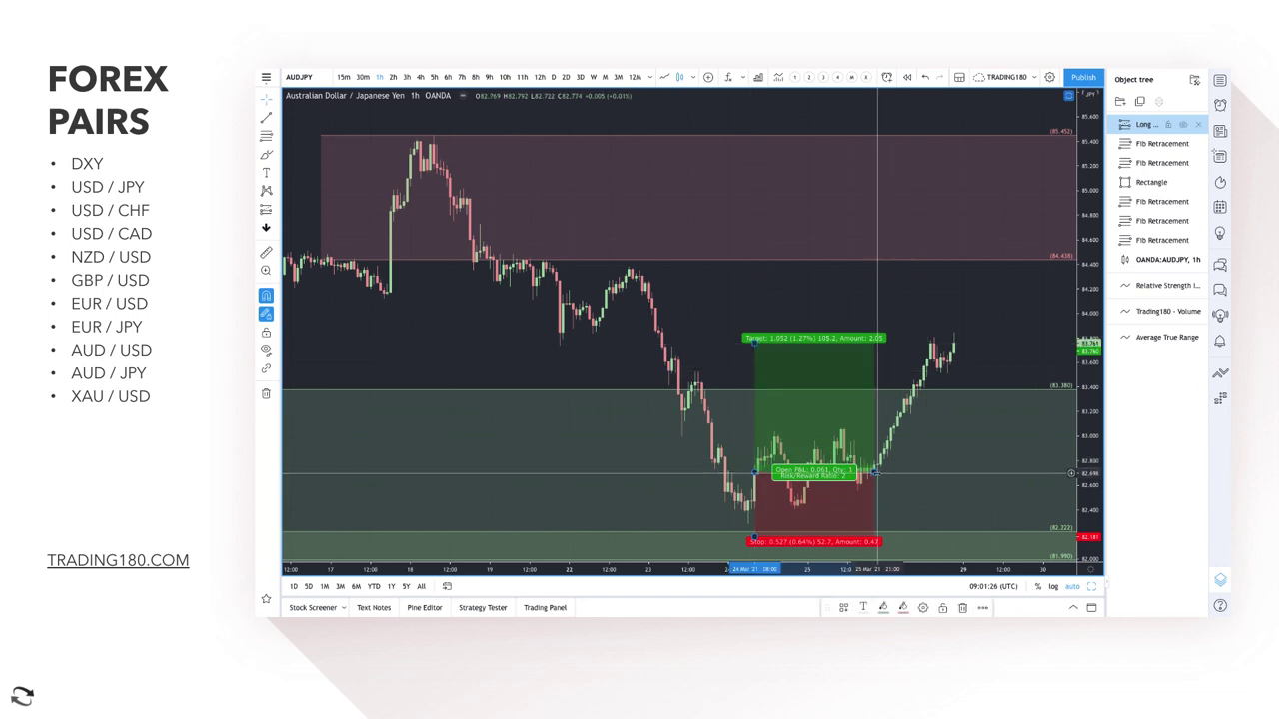
pyautogui.moveTo(875, 469); pyautogui.dragTo(1000, 448)
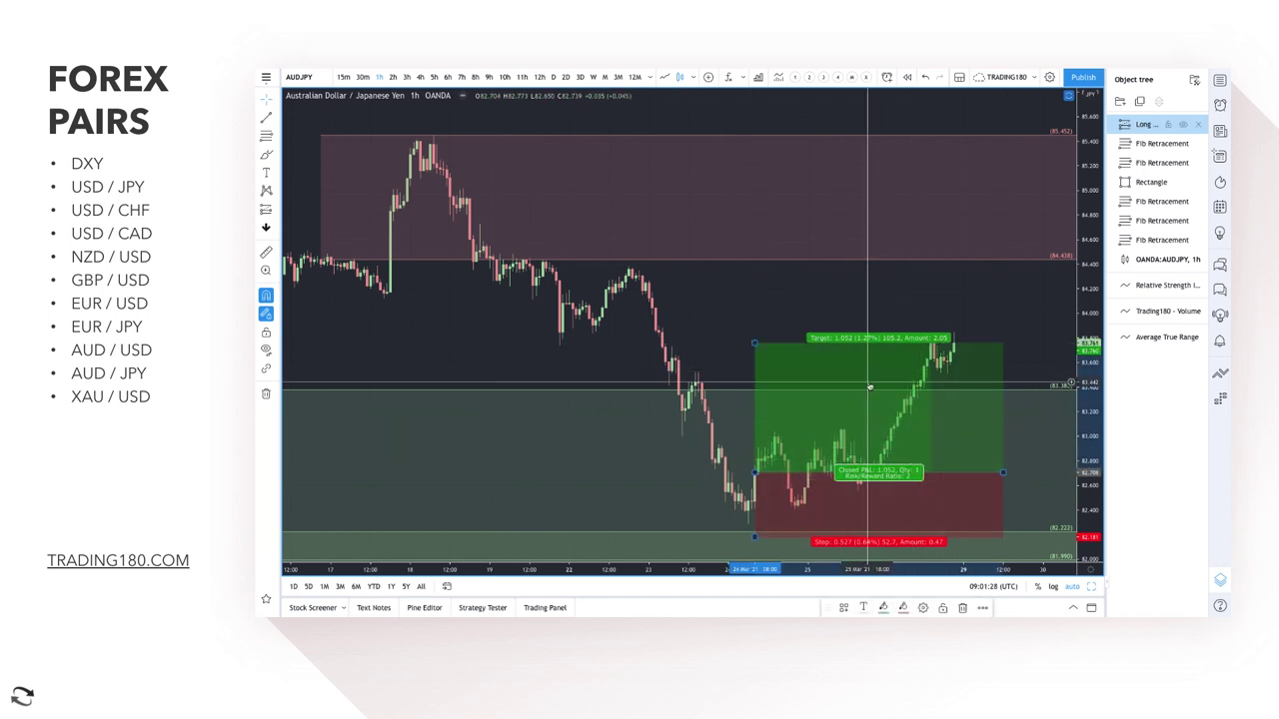
pyautogui.scroll(-2, 869, 385)
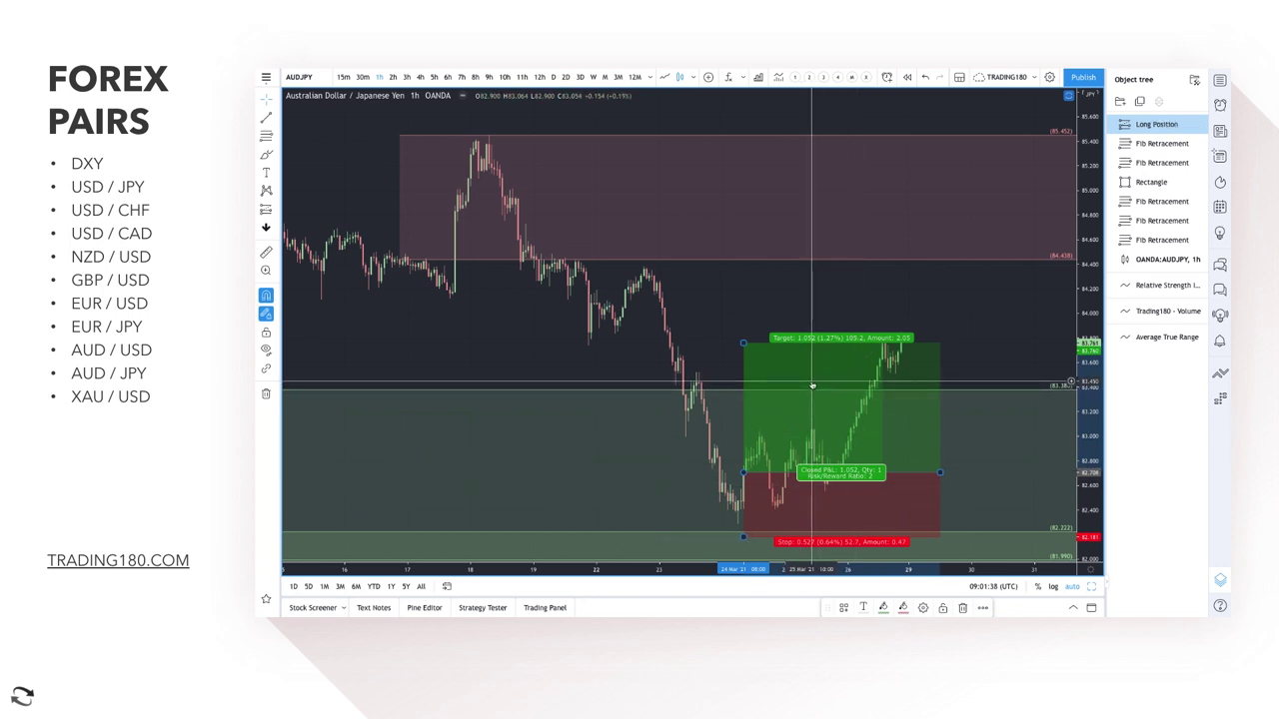
pyautogui.press('Delete')
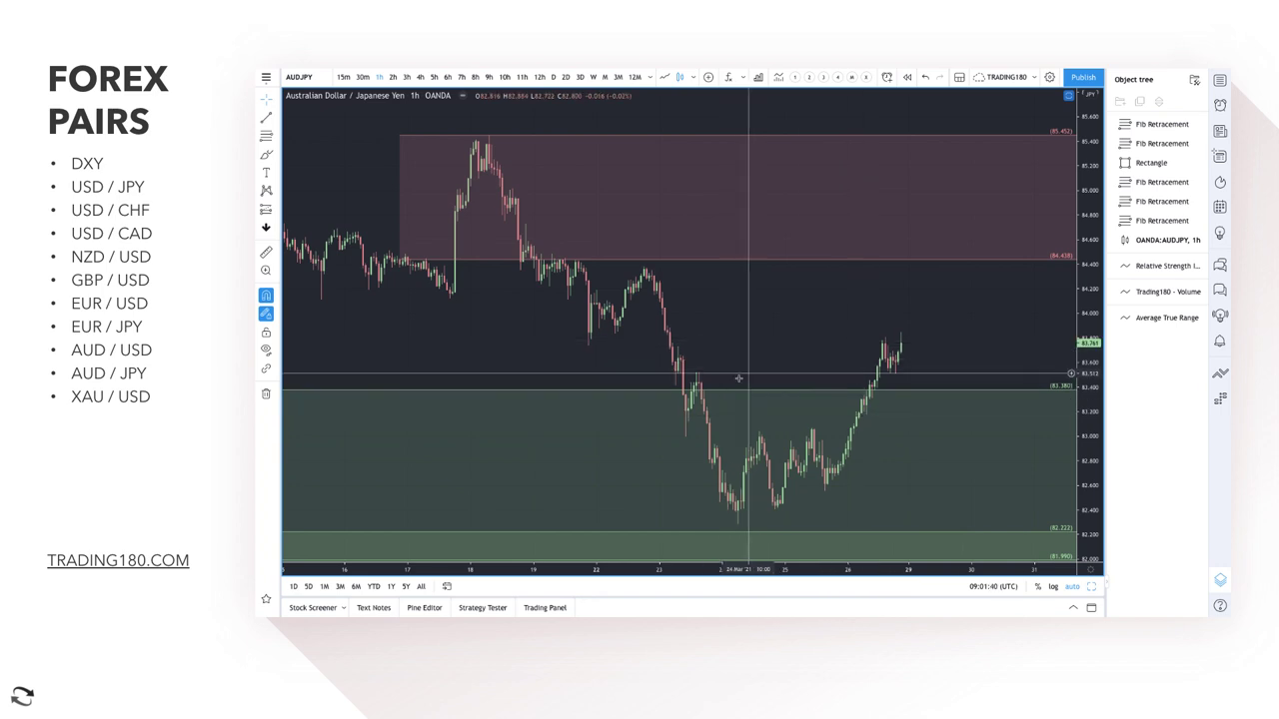
# Step: Return the AUDJPY chart to daily candles
pyautogui.scroll(-2, 605, 201)
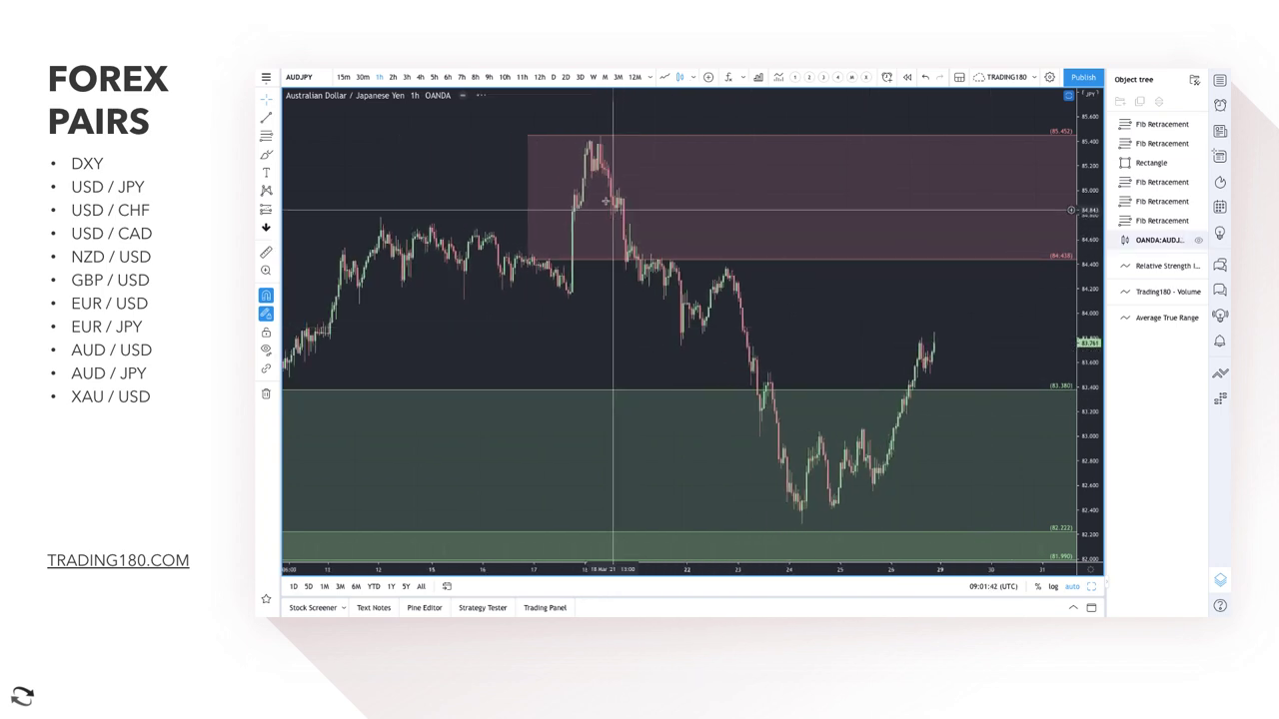
pyautogui.click(552, 77)
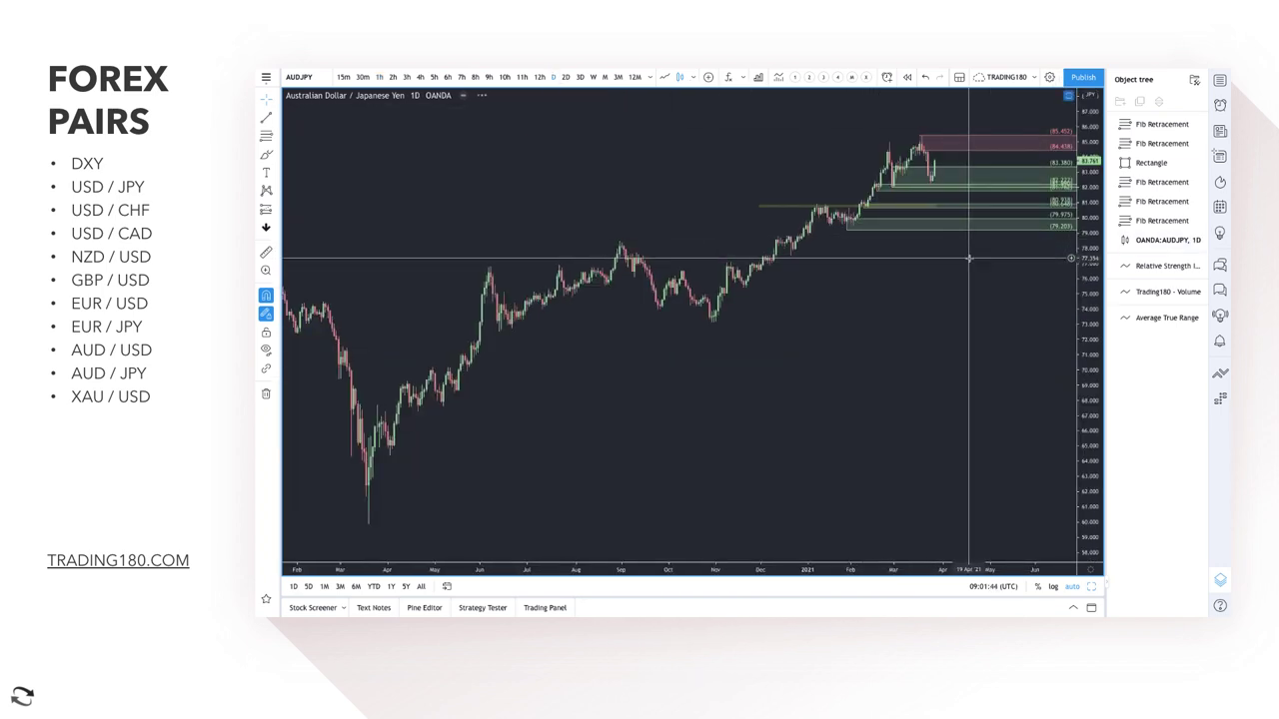
pyautogui.scroll(2, 960, 258)
pyautogui.scroll(3, 893, 292)
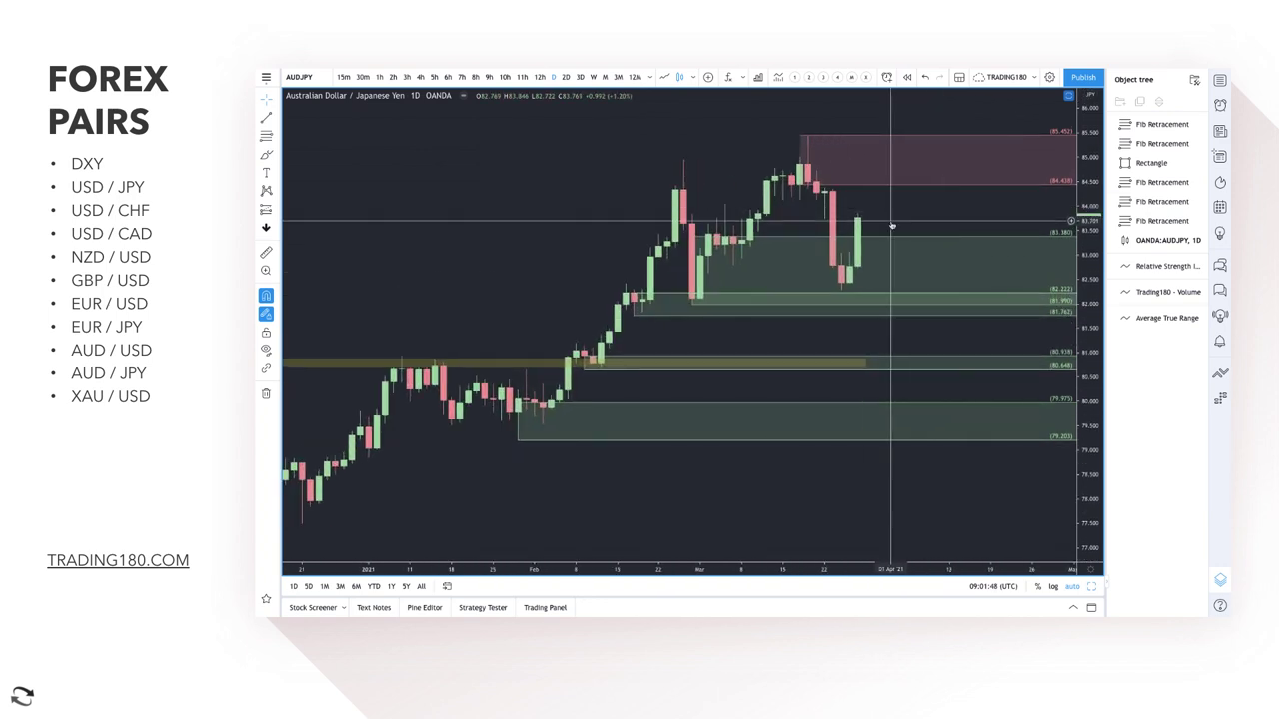
# Step: Brush a downward arrow from the red zone, a dip into the green zone, and an upward arrow below
pyautogui.click(266, 157)
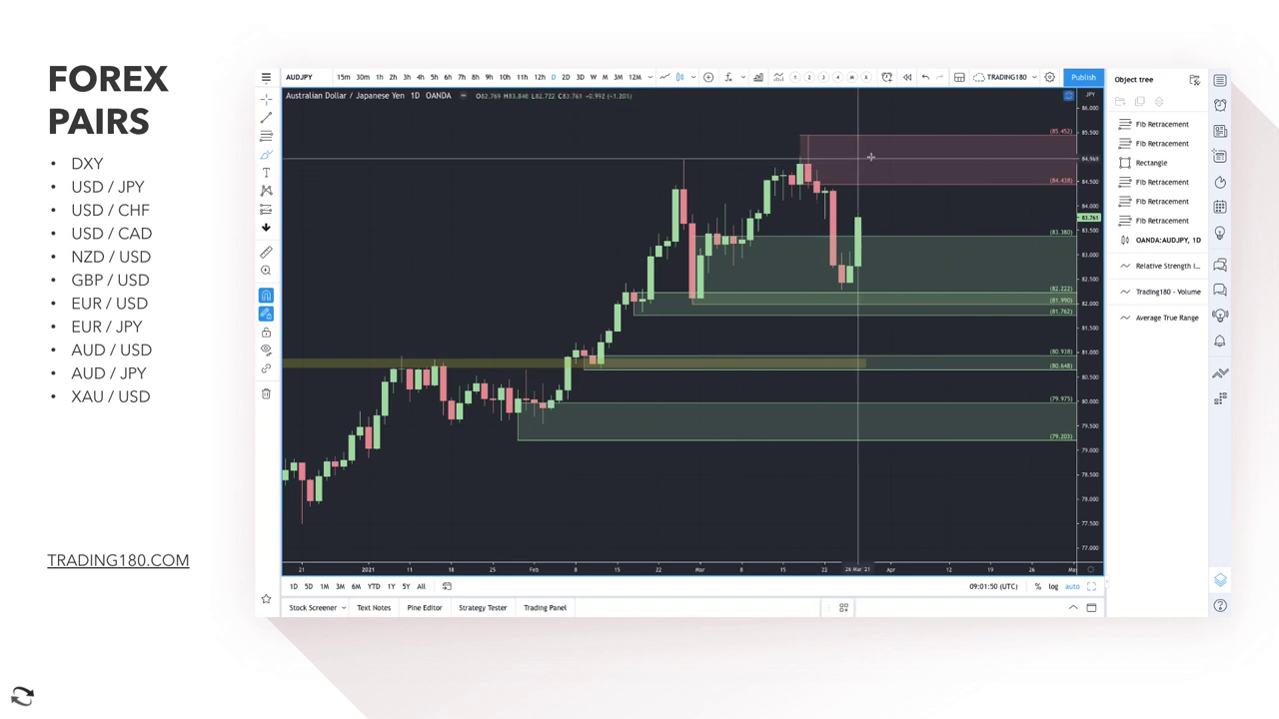
pyautogui.moveTo(897, 135)
pyautogui.mouseDown()
pyautogui.moveTo(892, 152)
pyautogui.moveTo(904, 135)
pyautogui.moveTo(957, 210)
pyautogui.moveTo(956, 170)
pyautogui.mouseUp()
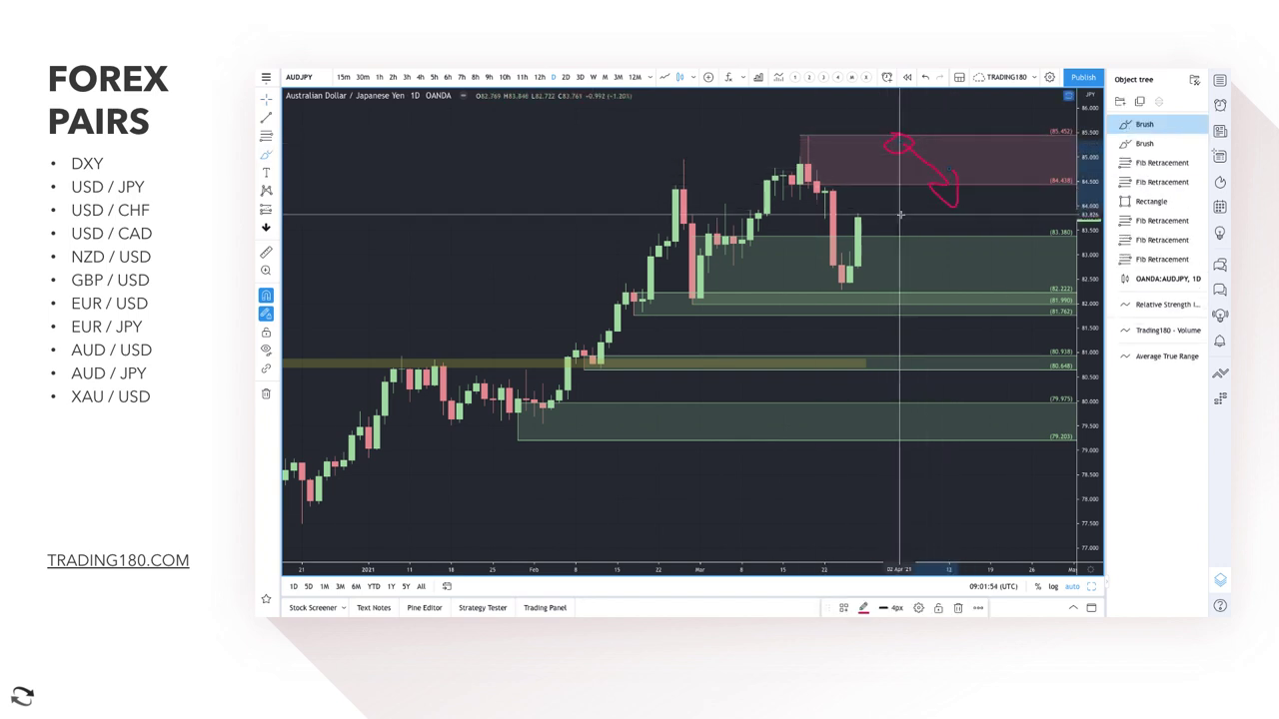
pyautogui.moveTo(857, 218)
pyautogui.mouseDown()
pyautogui.moveTo(902, 305)
pyautogui.moveTo(948, 268)
pyautogui.moveTo(950, 290)
pyautogui.mouseUp()
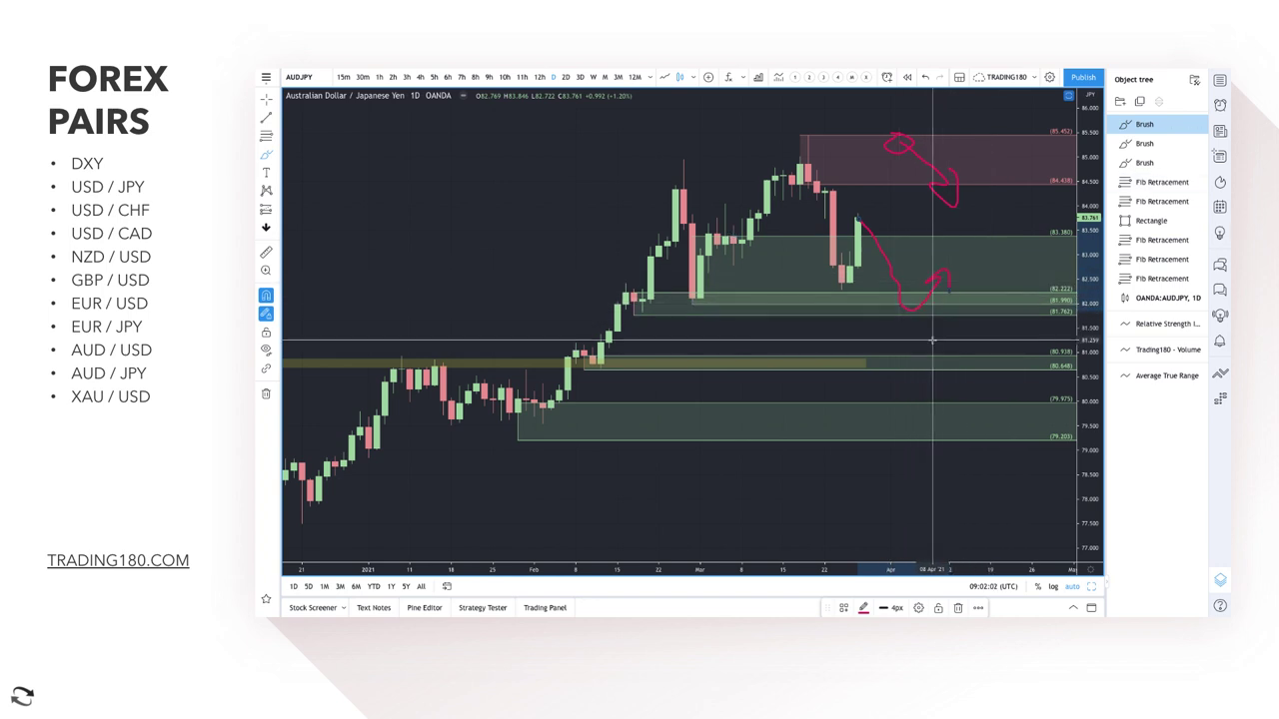
pyautogui.moveTo(927, 362)
pyautogui.mouseDown()
pyautogui.moveTo(967, 328)
pyautogui.moveTo(975, 336)
pyautogui.mouseUp()
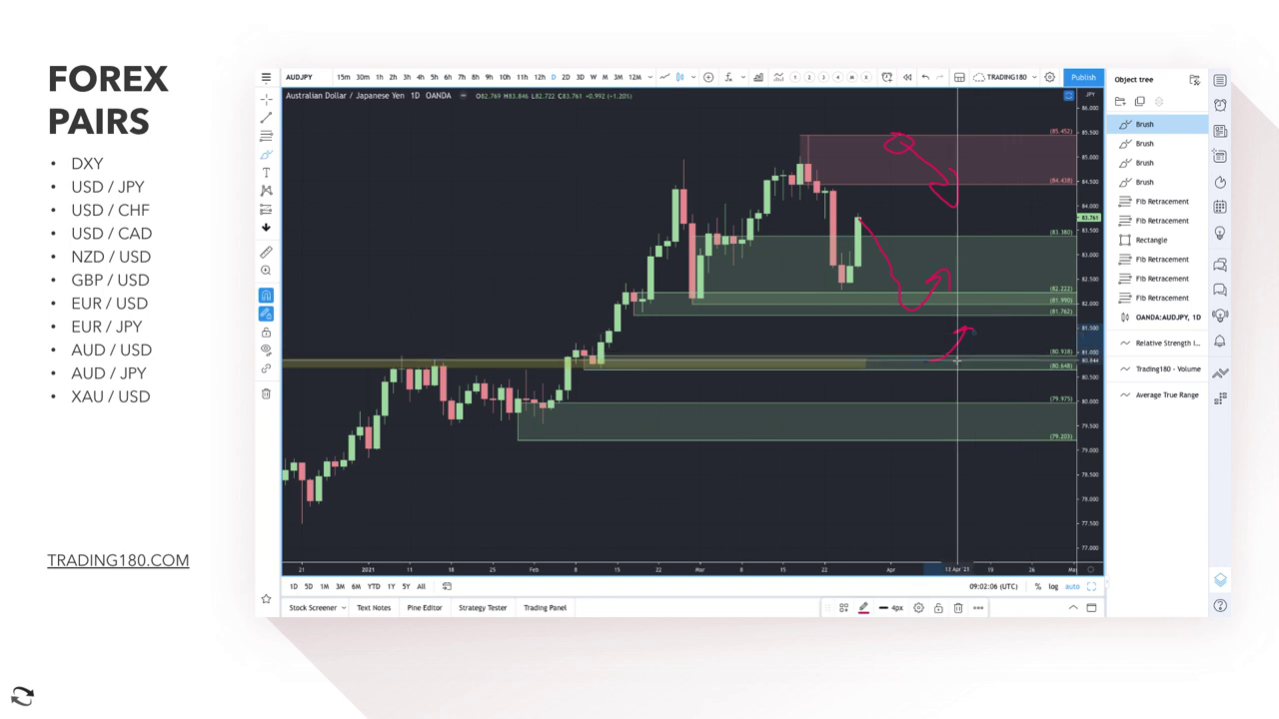
pyautogui.click(866, 365)
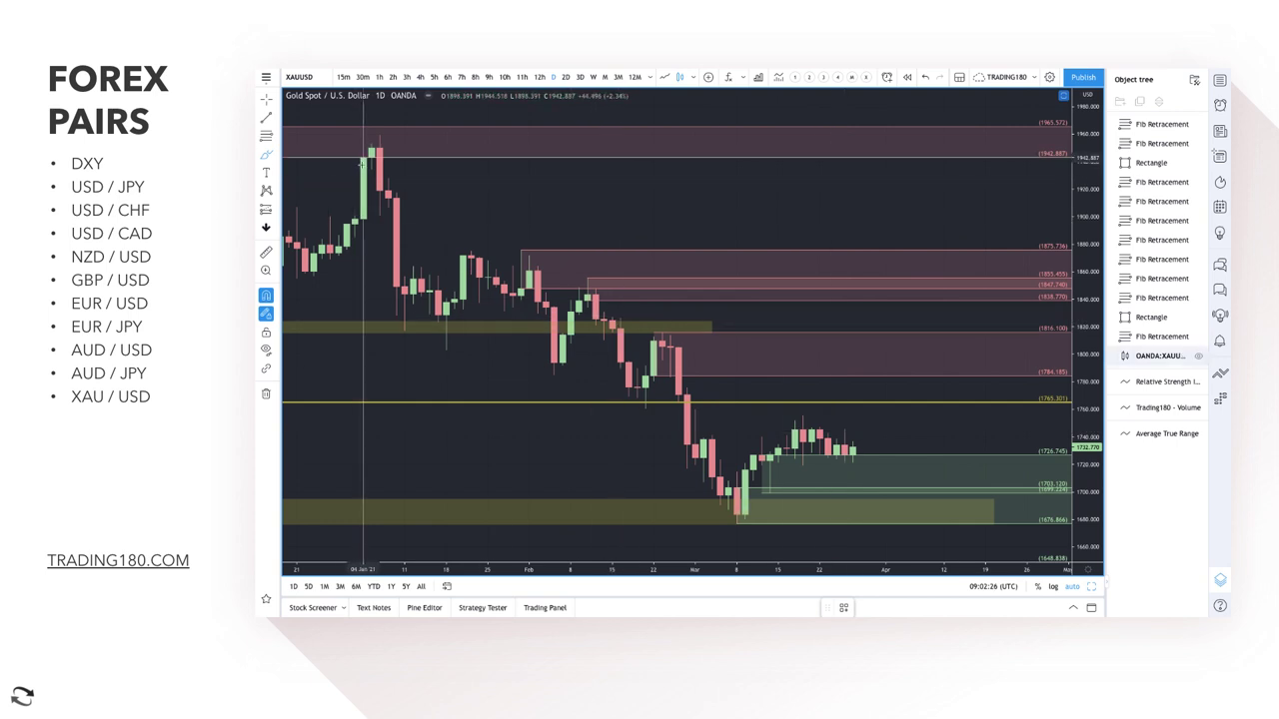
# Step: Trace gold from the January high to the March low and add a short up arrow below December's lows
pyautogui.moveTo(364, 143)
pyautogui.mouseDown()
pyautogui.moveTo(576, 362)
pyautogui.moveTo(668, 360)
pyautogui.moveTo(728, 467)
pyautogui.mouseUp()
pyautogui.scroll(-3, 840, 414)
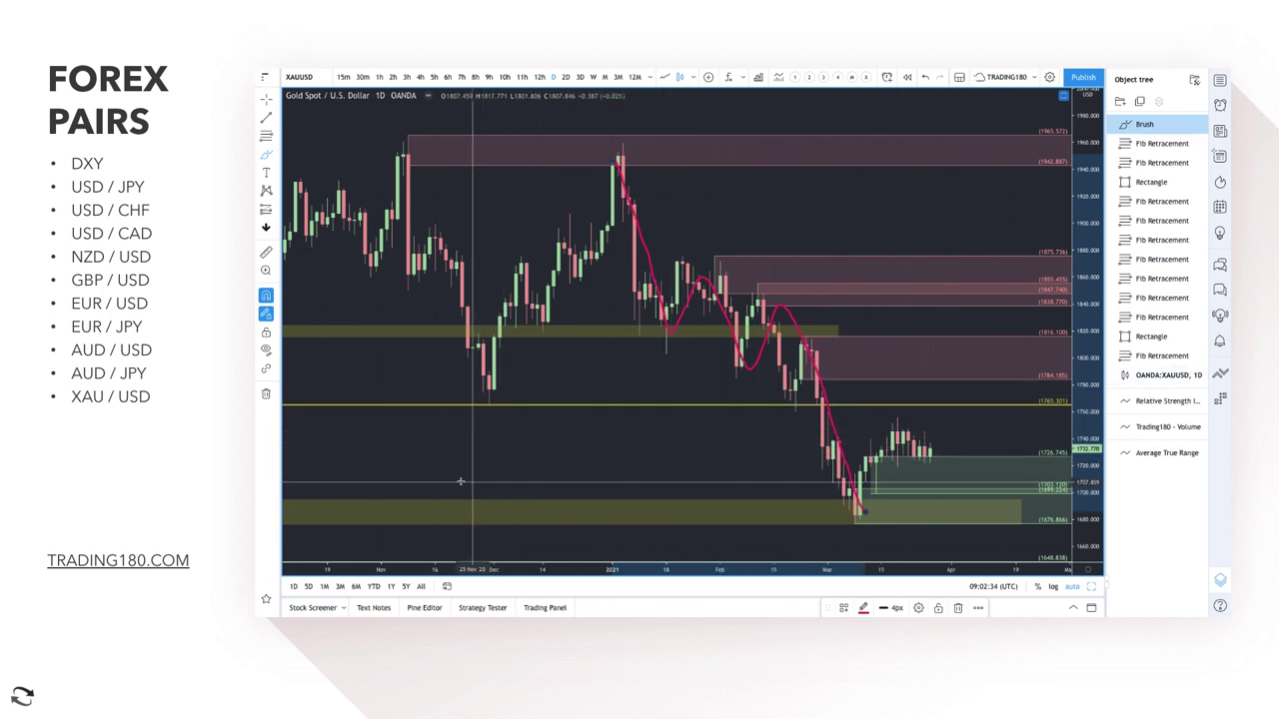
pyautogui.moveTo(454, 478)
pyautogui.mouseDown()
pyautogui.moveTo(509, 427)
pyautogui.moveTo(505, 445)
pyautogui.mouseUp()
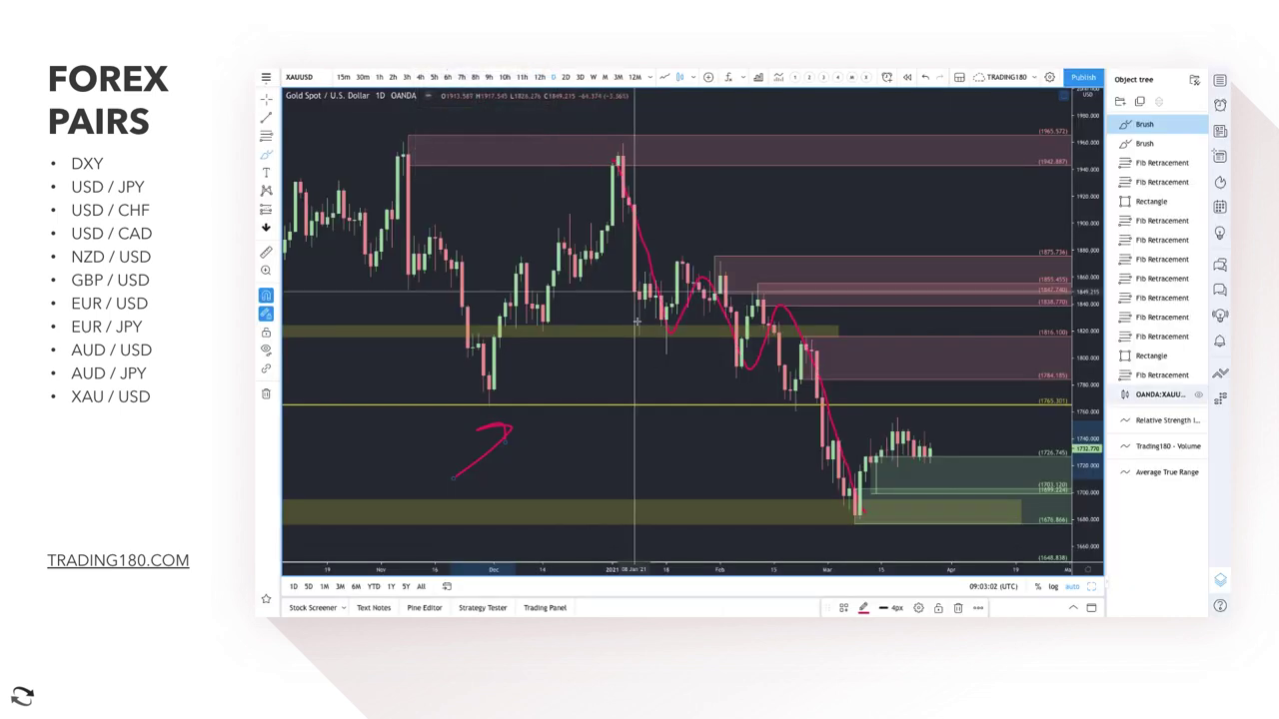
# Step: Select the freehand Brush and add two strokes beside the upward arrow
pyautogui.click(263, 156)
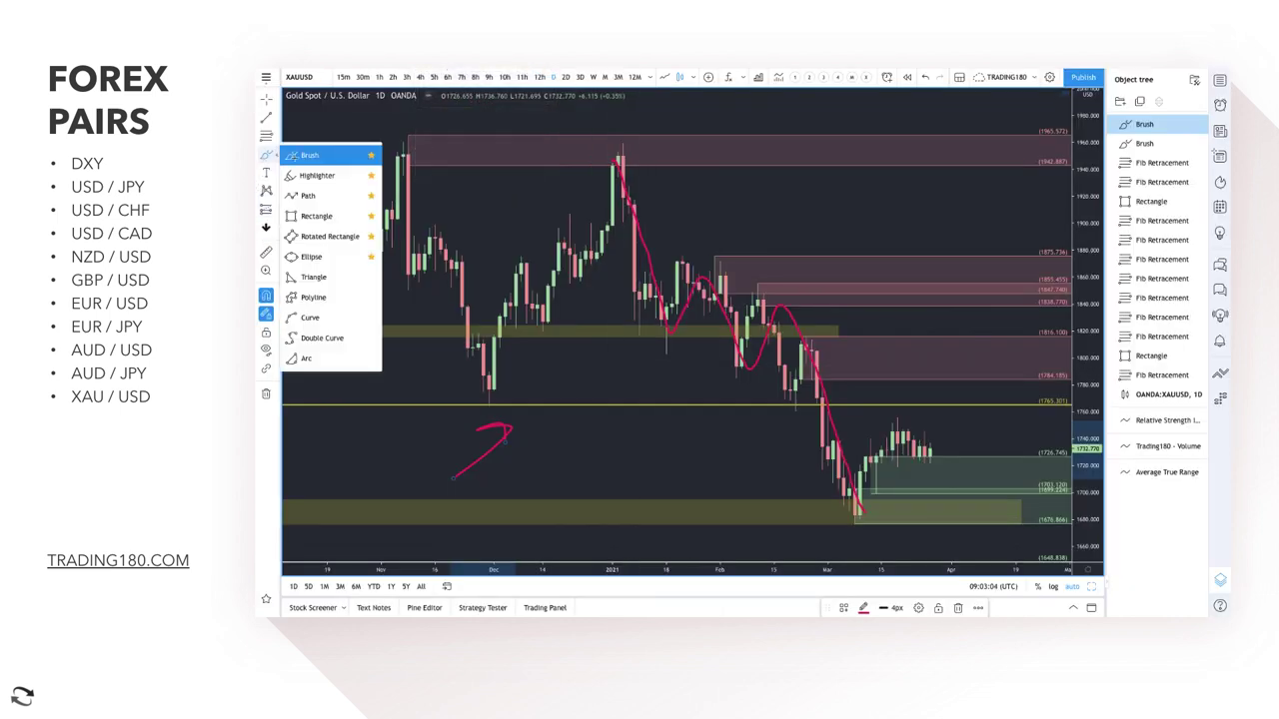
pyautogui.click(319, 157)
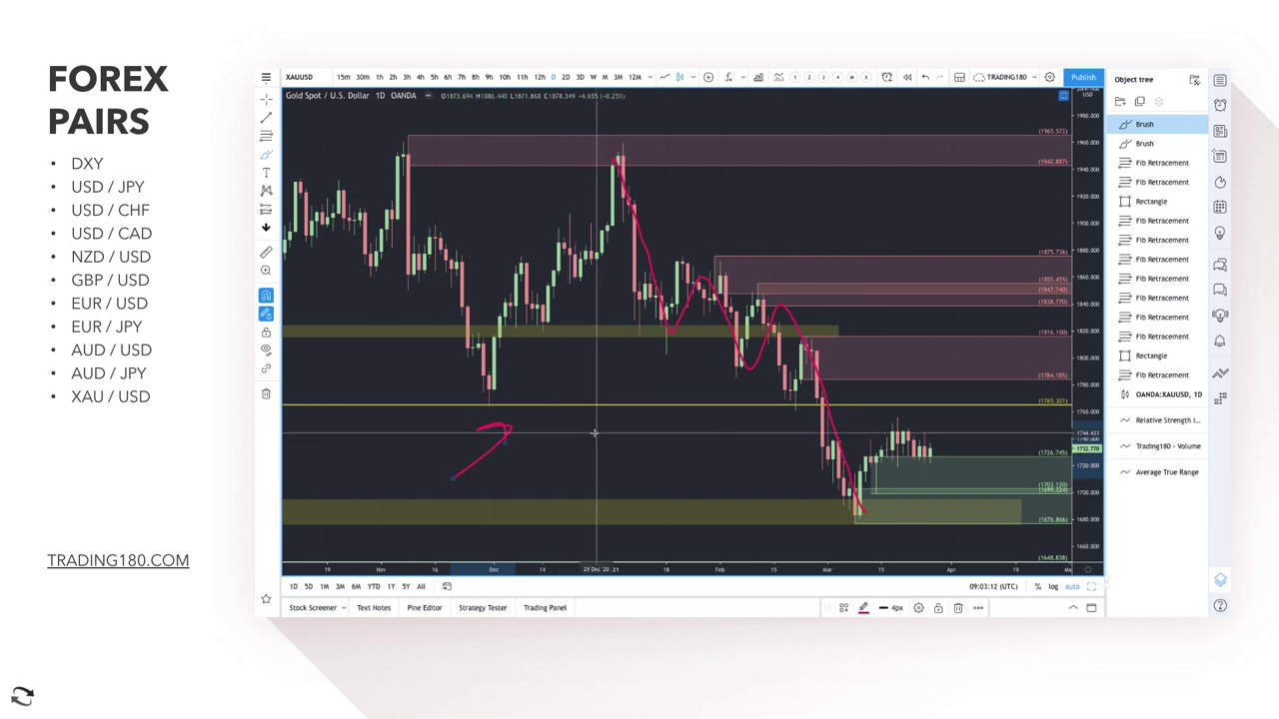
pyautogui.moveTo(595, 435); pyautogui.dragTo(548, 488)
pyautogui.moveTo(549, 440); pyautogui.dragTo(597, 465)
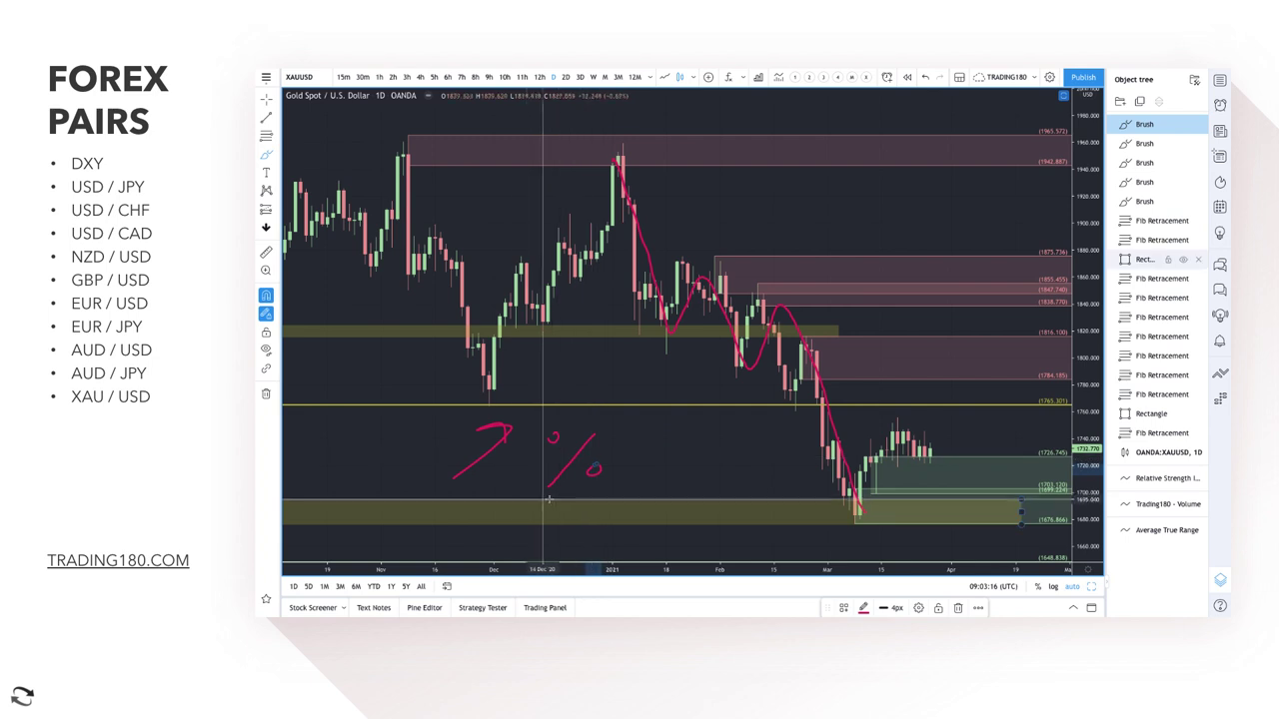
# Step: Draw a rising underline, circle the % sign, and add a circled 0 beside it
pyautogui.moveTo(446, 520); pyautogui.dragTo(516, 487)
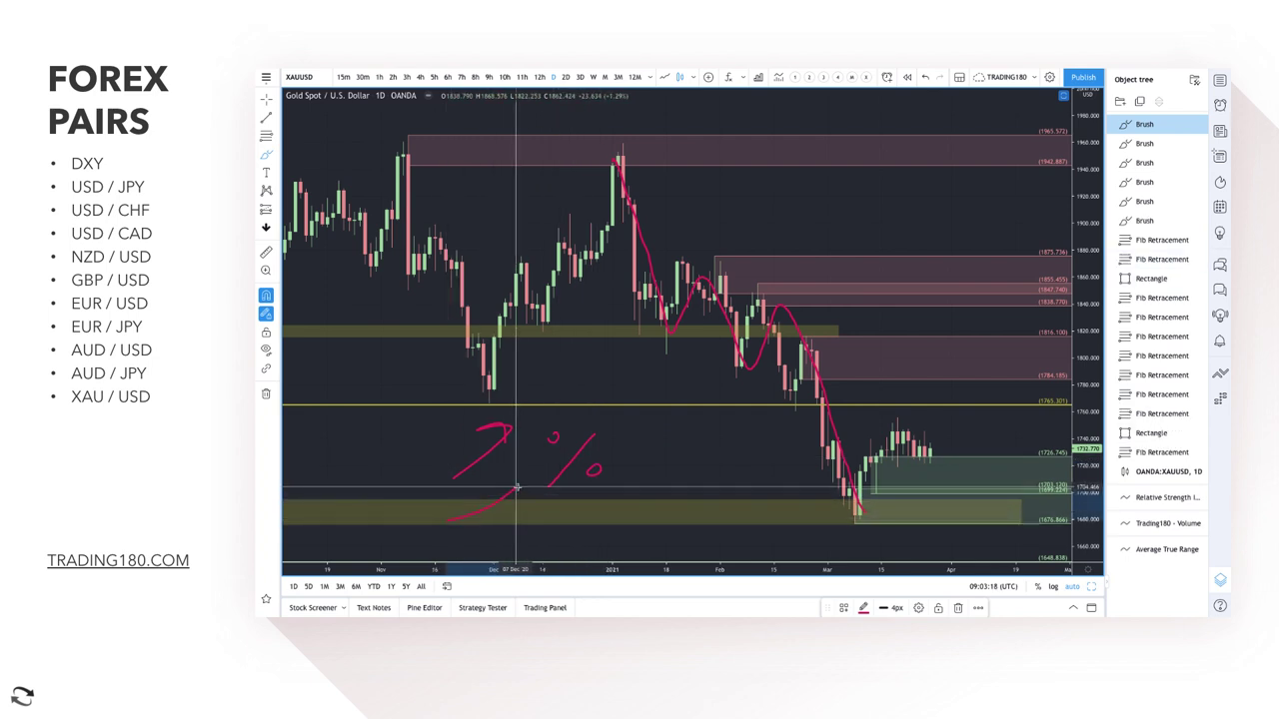
pyautogui.moveTo(589, 420)
pyautogui.mouseDown()
pyautogui.moveTo(600, 428)
pyautogui.moveTo(523, 460)
pyautogui.moveTo(609, 485)
pyautogui.moveTo(587, 423)
pyautogui.mouseUp()
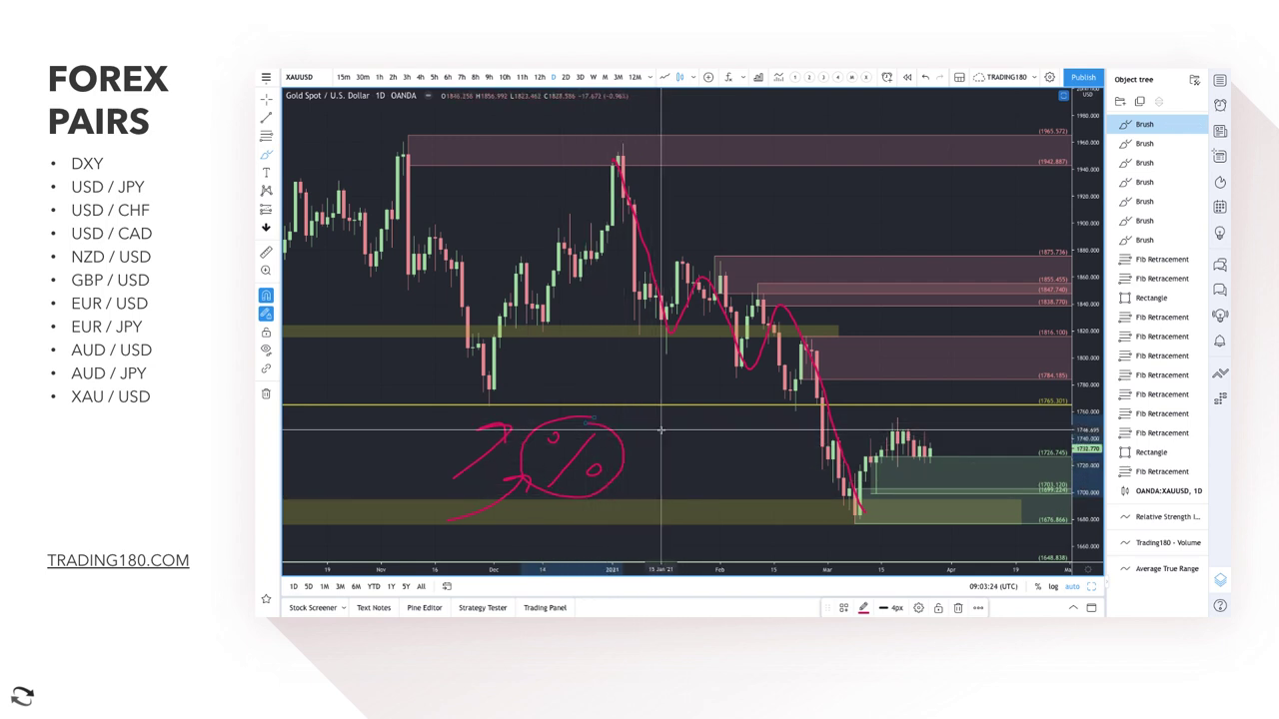
pyautogui.moveTo(659, 431)
pyautogui.mouseDown()
pyautogui.moveTo(647, 462)
pyautogui.moveTo(682, 465)
pyautogui.moveTo(683, 436)
pyautogui.moveTo(678, 485)
pyautogui.moveTo(666, 415)
pyautogui.mouseUp()
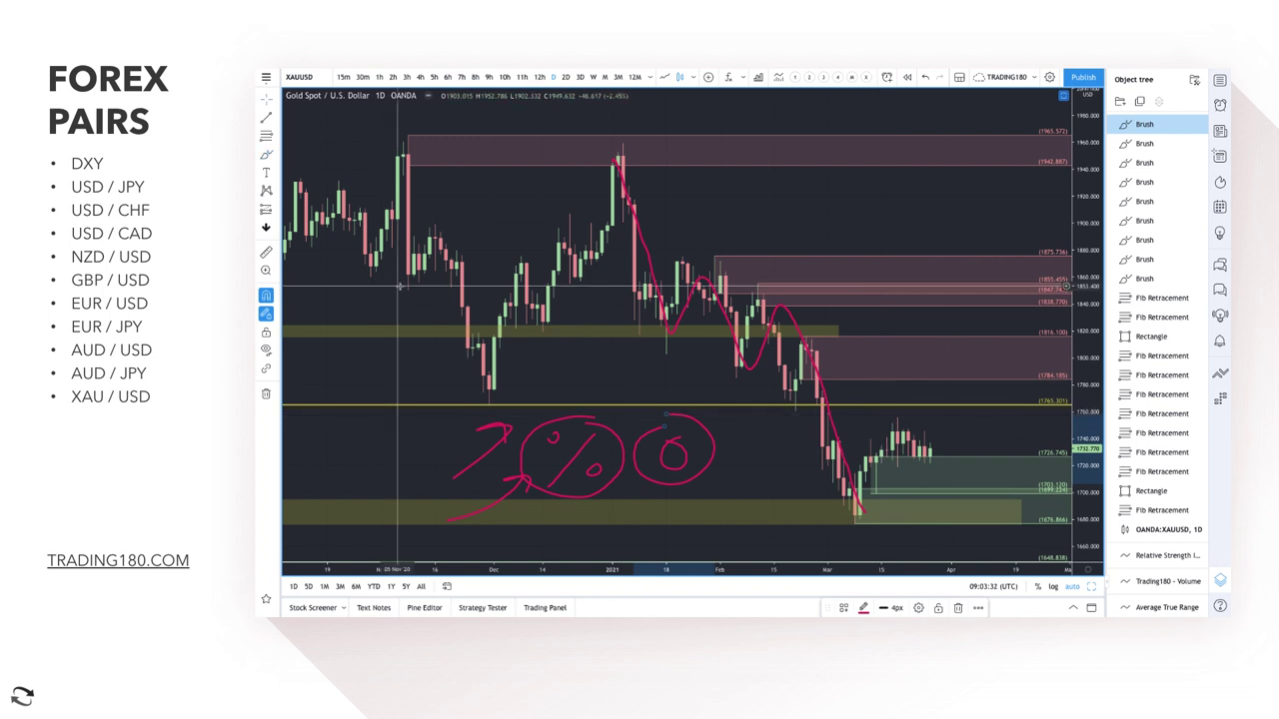
pyautogui.click(276, 157)
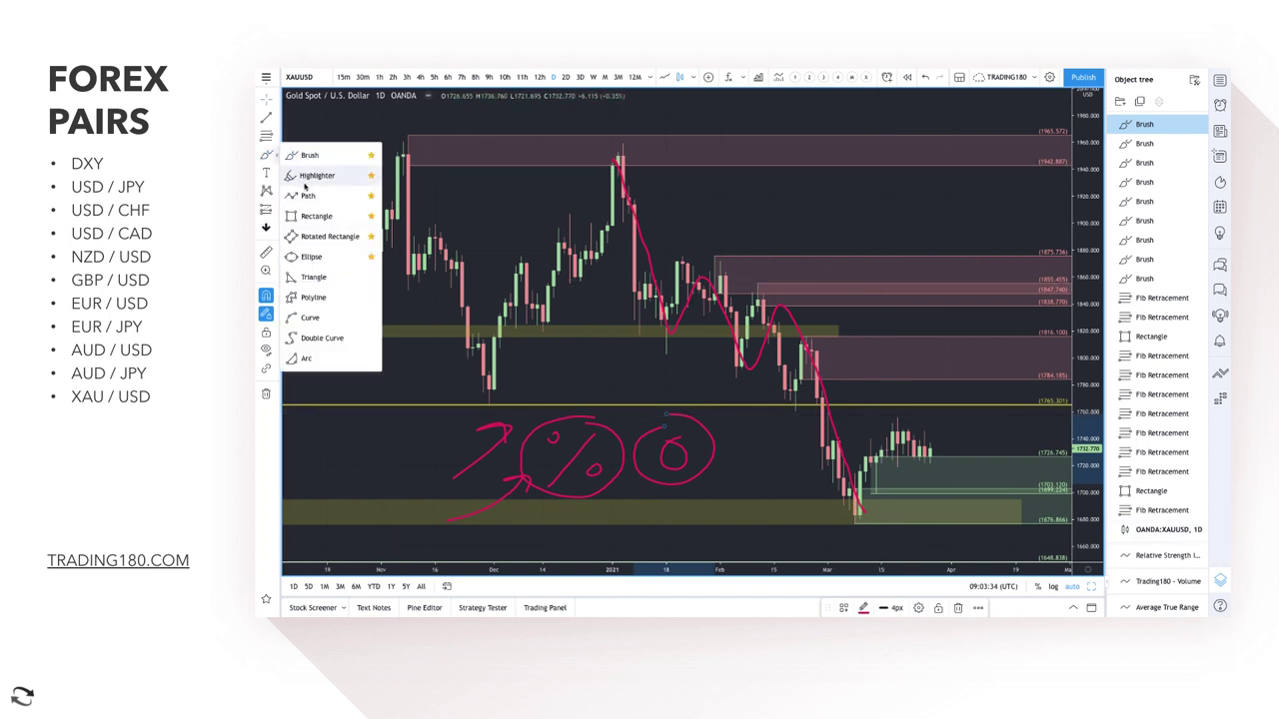
# Step: Write '2%' near the chart's top right and draw an upward arrow right of the latest candles
pyautogui.click(309, 215)
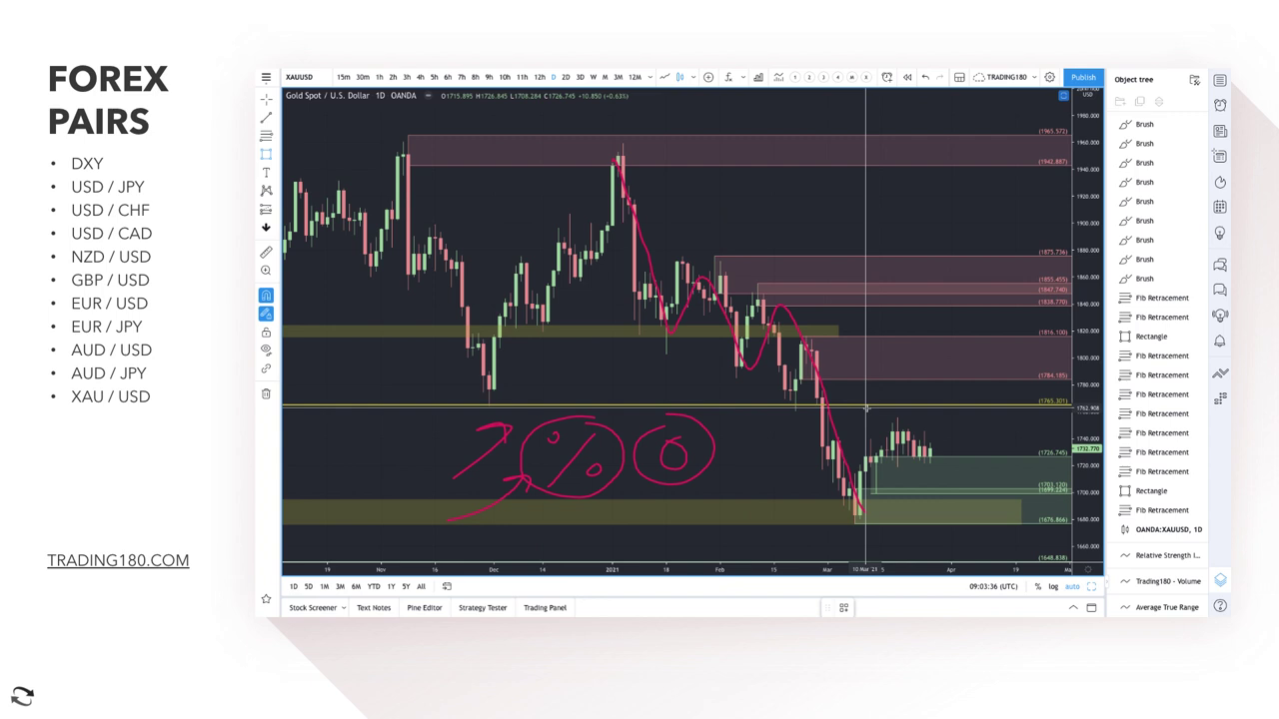
pyautogui.click(276, 155)
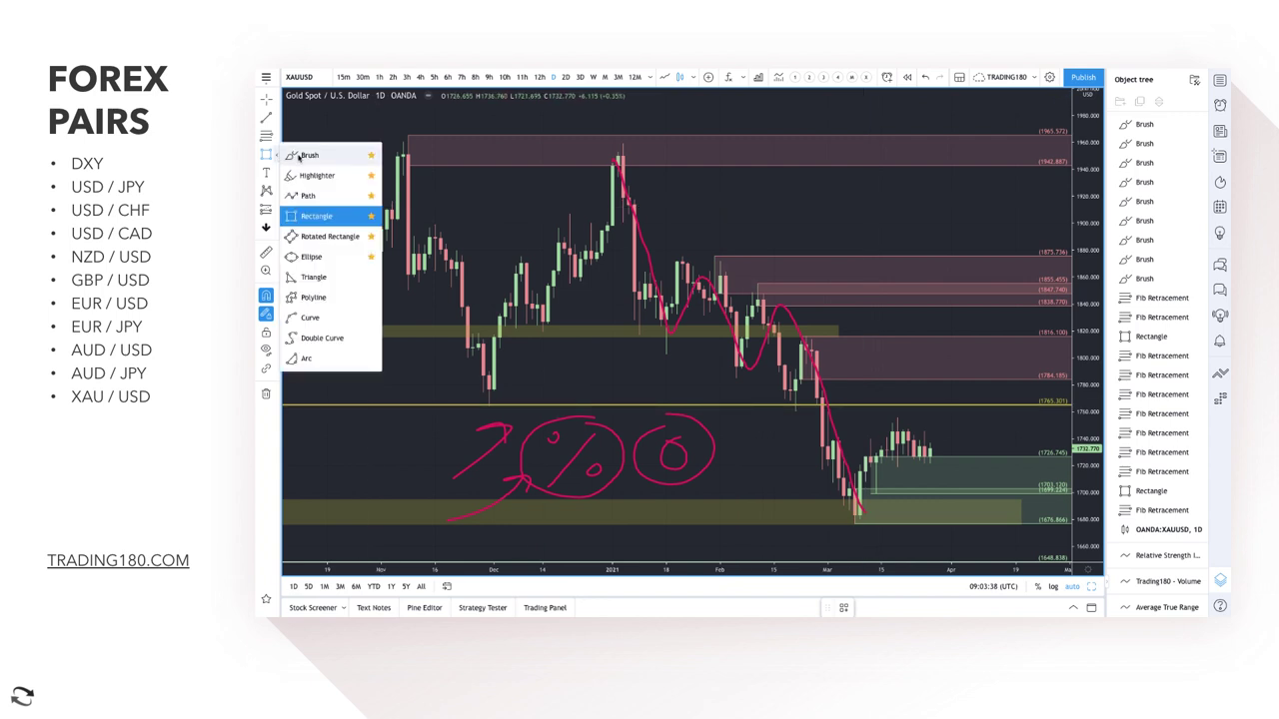
pyautogui.click(305, 156)
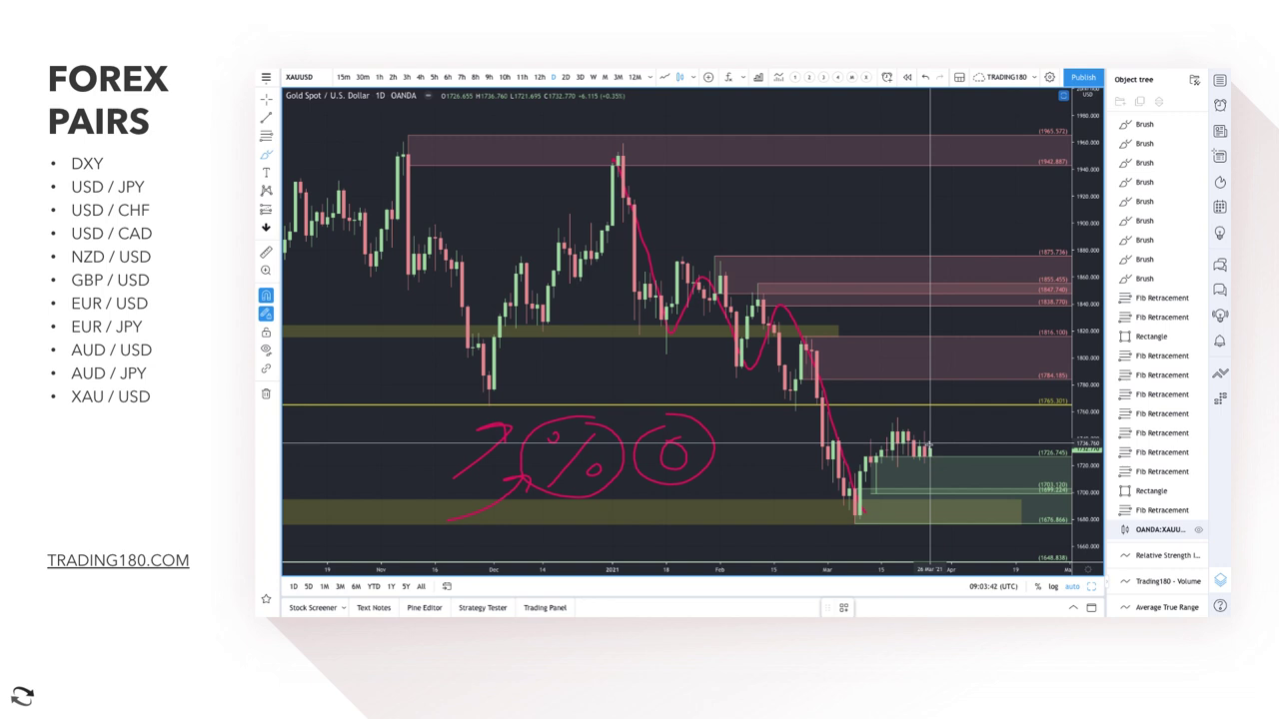
pyautogui.moveTo(852, 186)
pyautogui.mouseDown()
pyautogui.moveTo(863, 180)
pyautogui.moveTo(905, 224)
pyautogui.moveTo(928, 202)
pyautogui.moveTo(958, 217)
pyautogui.mouseUp()
pyautogui.click(919, 181)
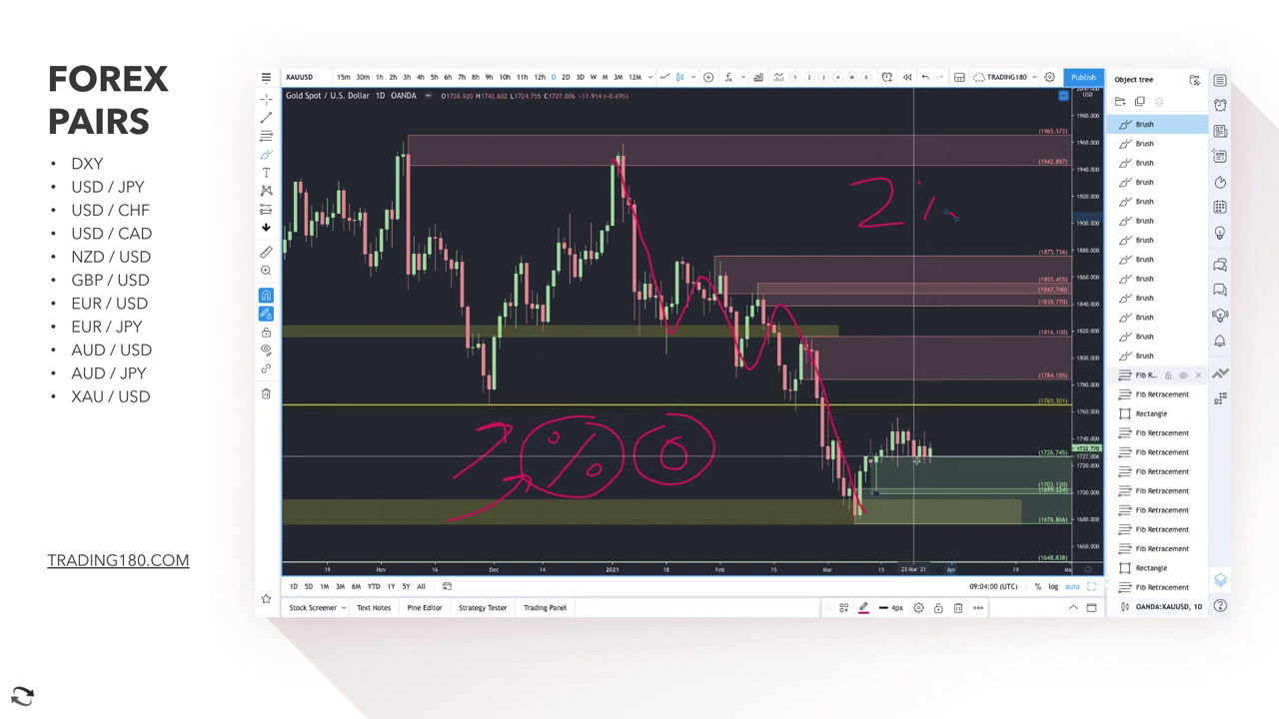
pyautogui.moveTo(940, 478)
pyautogui.mouseDown()
pyautogui.moveTo(999, 430)
pyautogui.moveTo(1012, 445)
pyautogui.mouseUp()
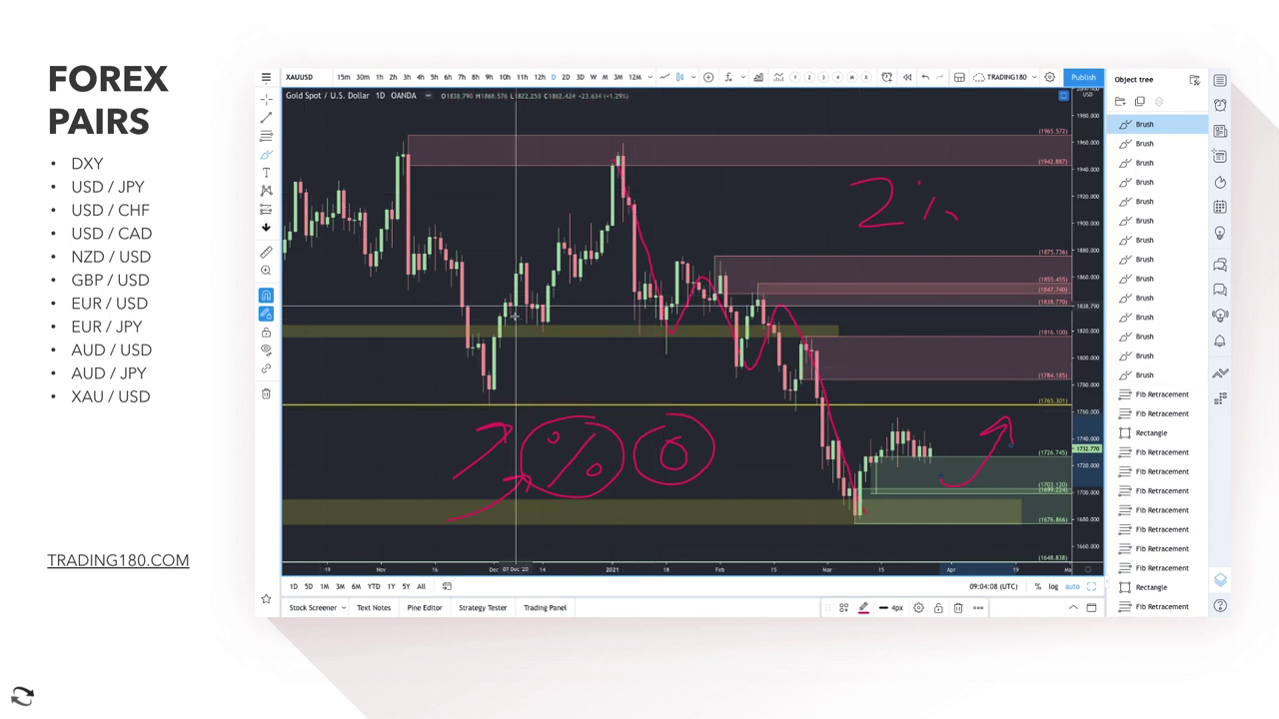
# Step: Delete the misplaced Fib Retracement with the Delete key
pyautogui.click(832, 460)
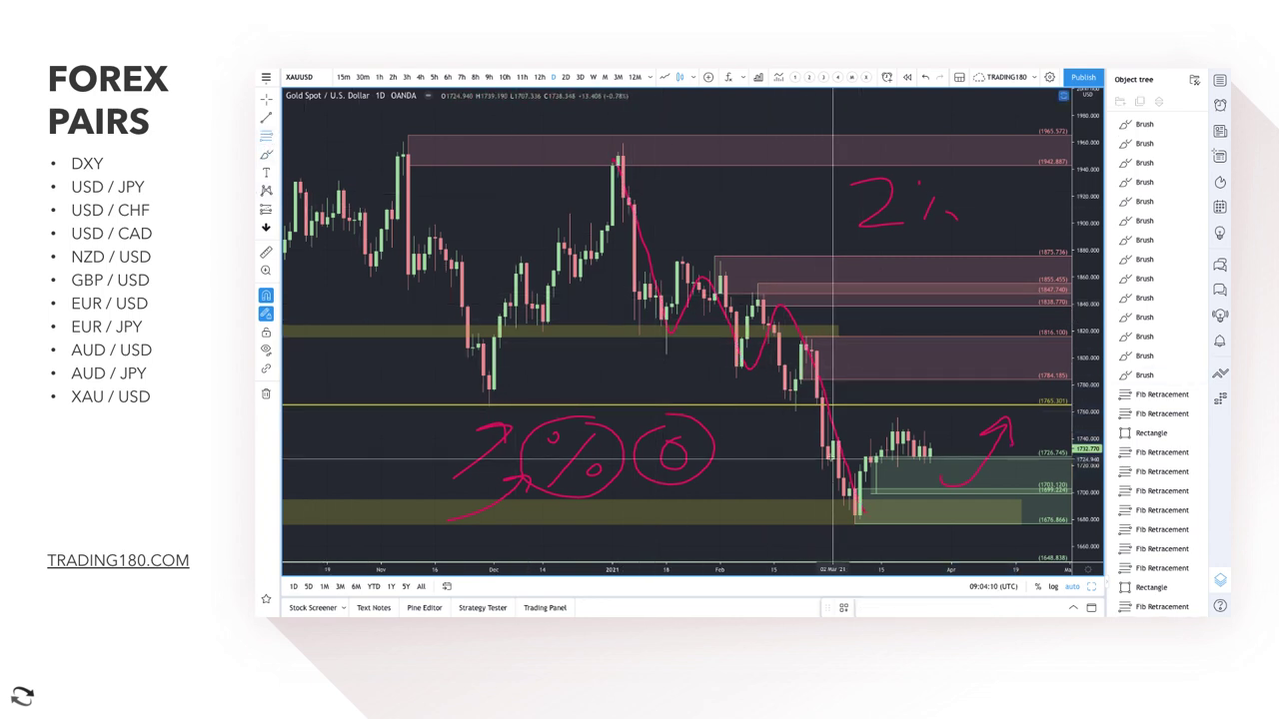
pyautogui.click(832, 459)
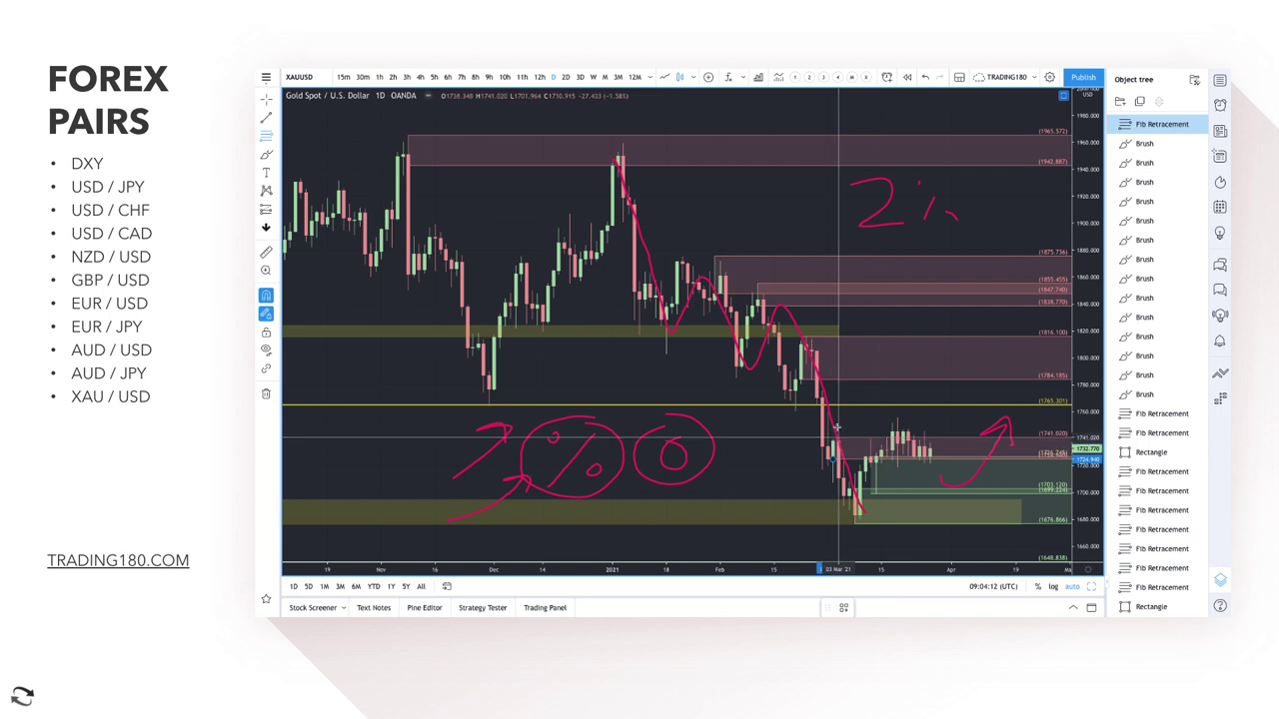
pyautogui.scroll(5, 899, 460)
pyautogui.rightClick(888, 482)
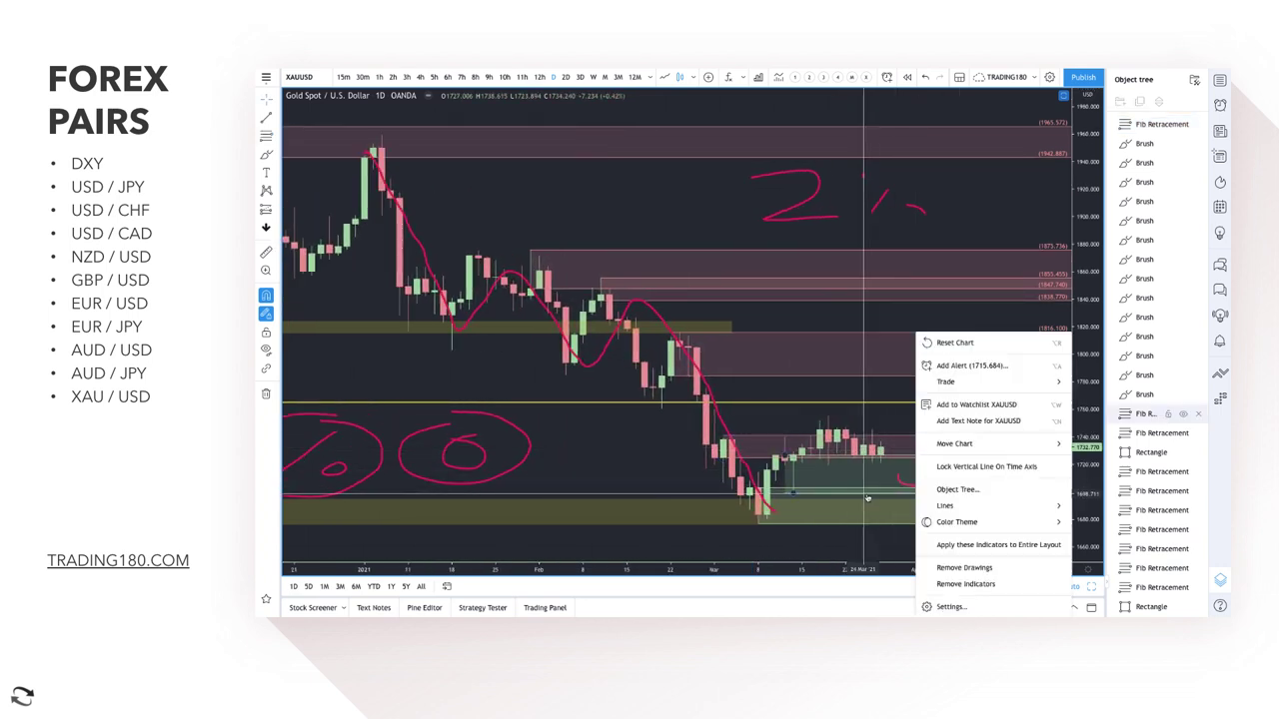
pyautogui.click(870, 491)
pyautogui.press('Delete')
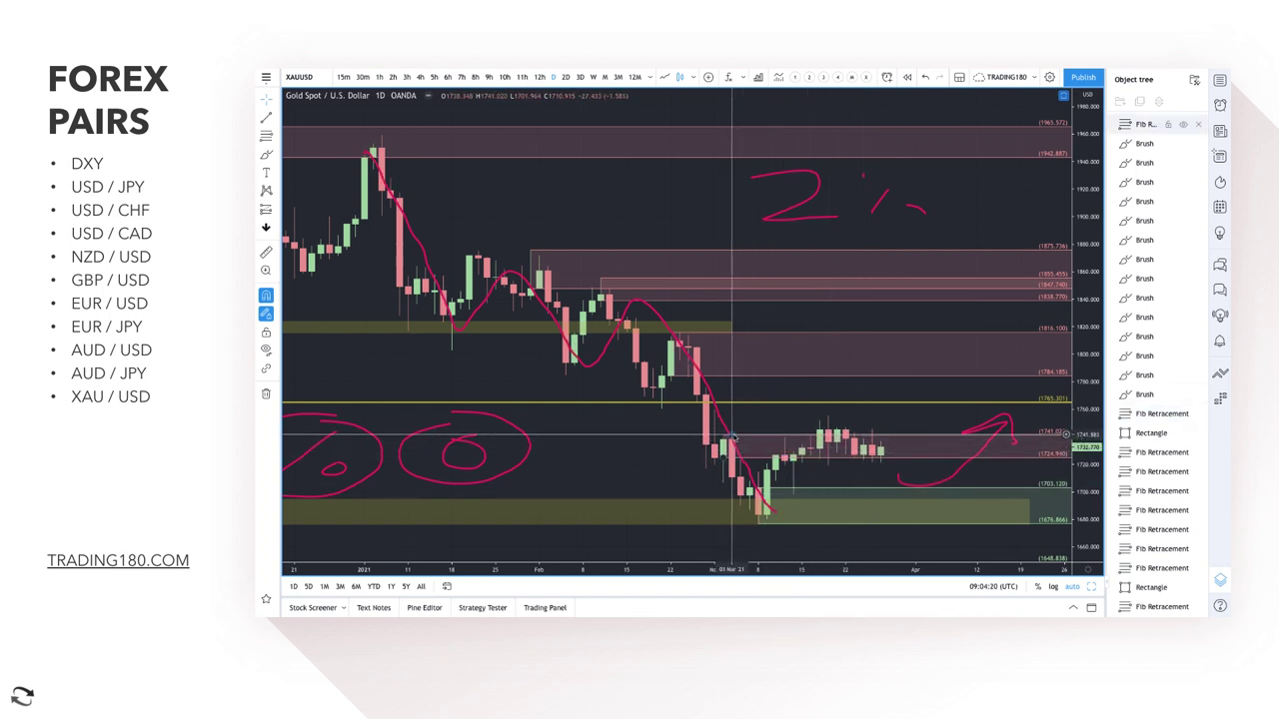
# Step: Place a Fib Retracement across the March swing, moving its first anchor to the recent high
pyautogui.click(827, 416)
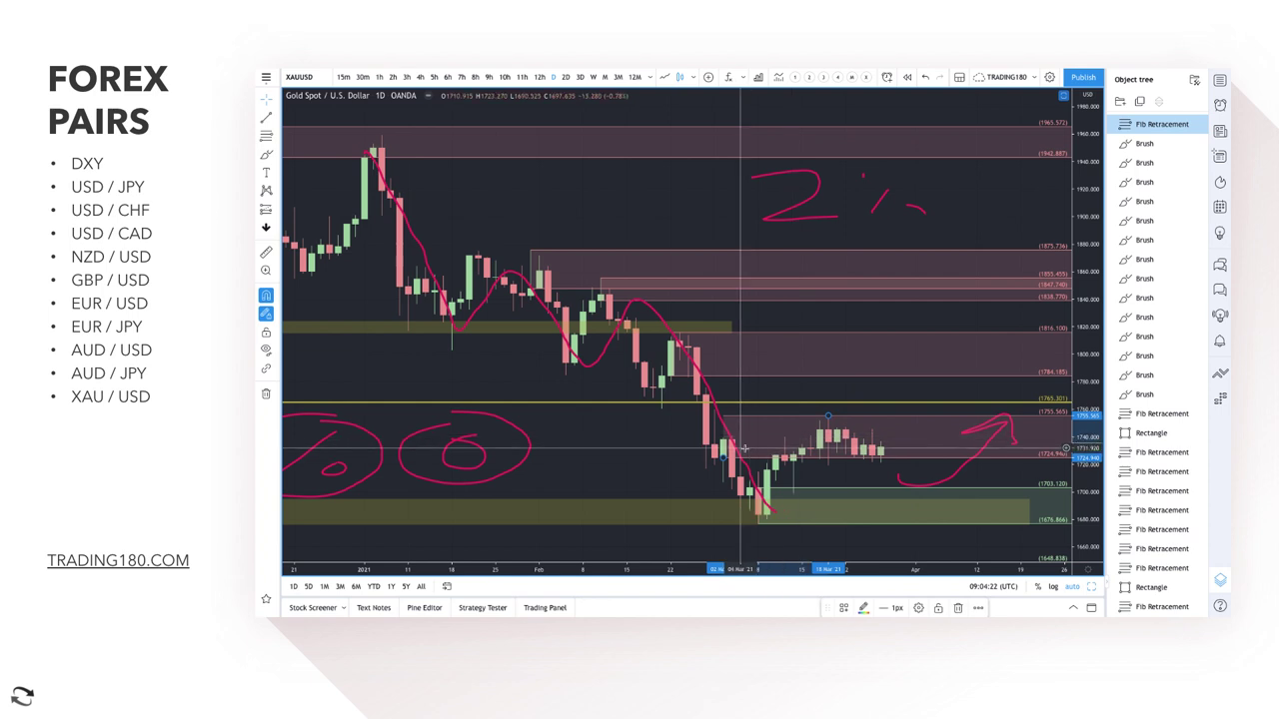
pyautogui.moveTo(722, 458); pyautogui.dragTo(802, 444)
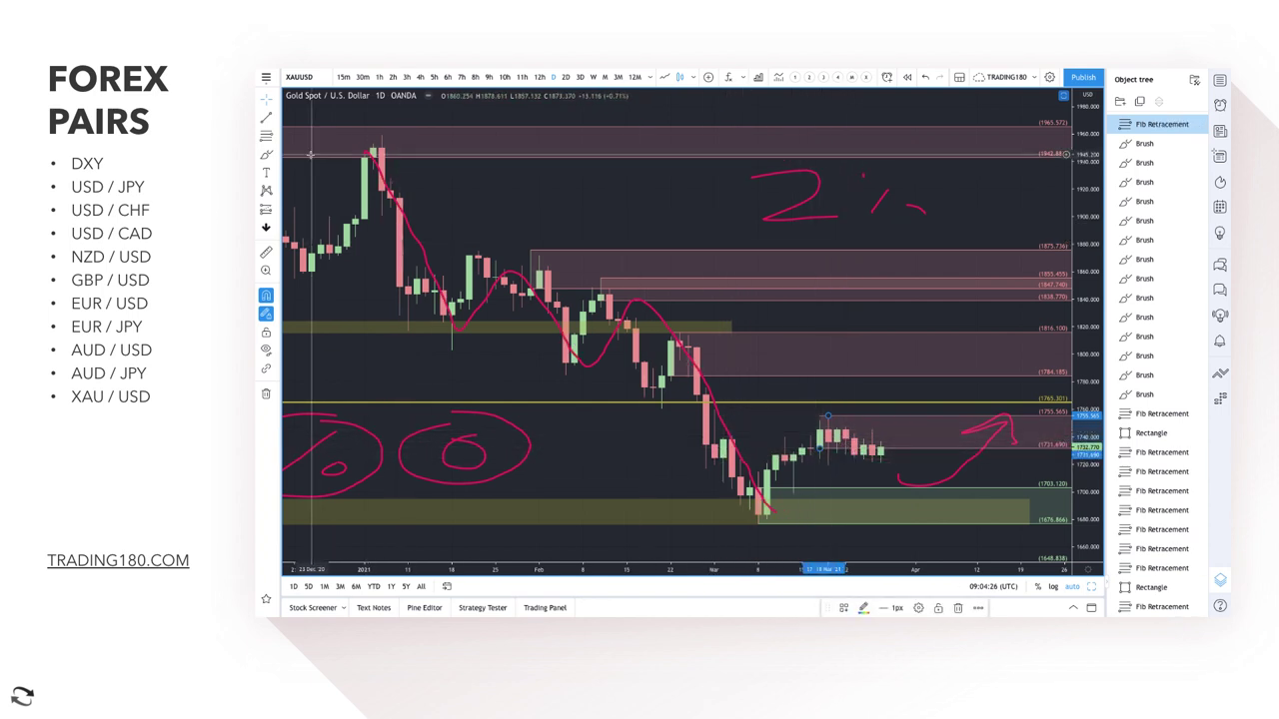
pyautogui.click(266, 155)
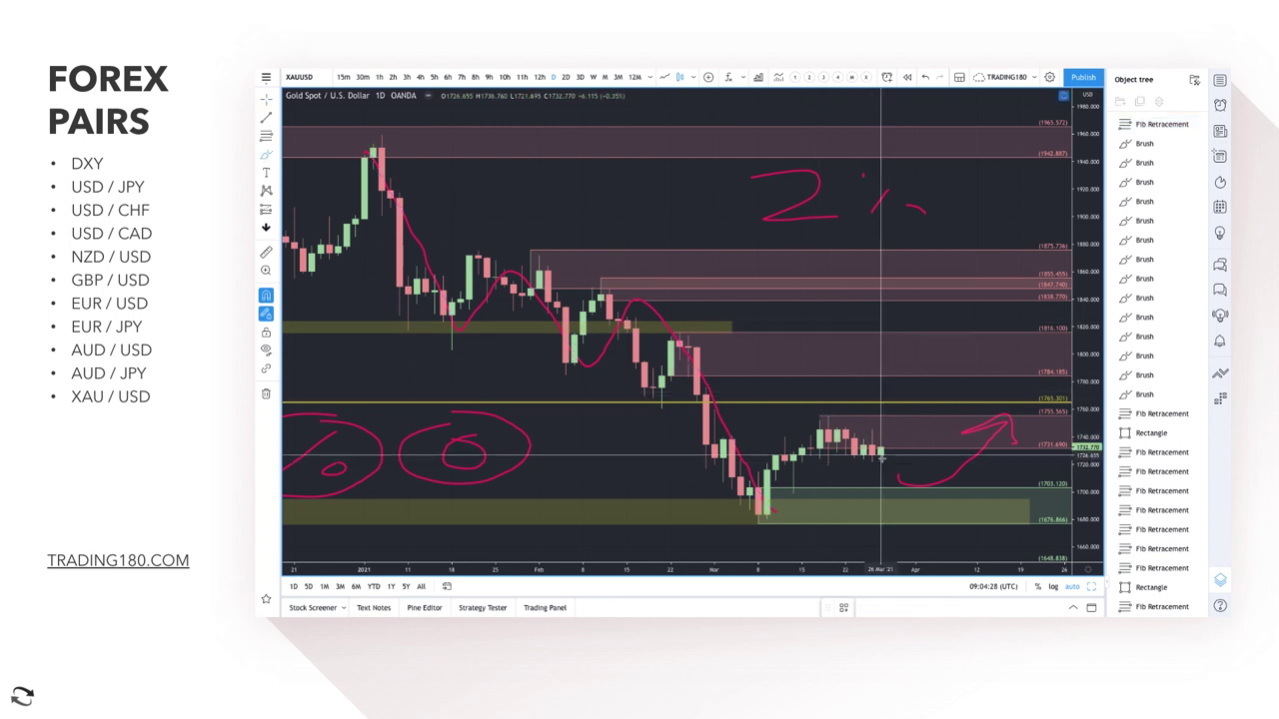
# Step: Brush a projected dip-and-rebound path and a loop above it, right of the latest gold candles
pyautogui.moveTo(880, 455)
pyautogui.mouseDown()
pyautogui.moveTo(914, 525)
pyautogui.moveTo(950, 427)
pyautogui.mouseUp()
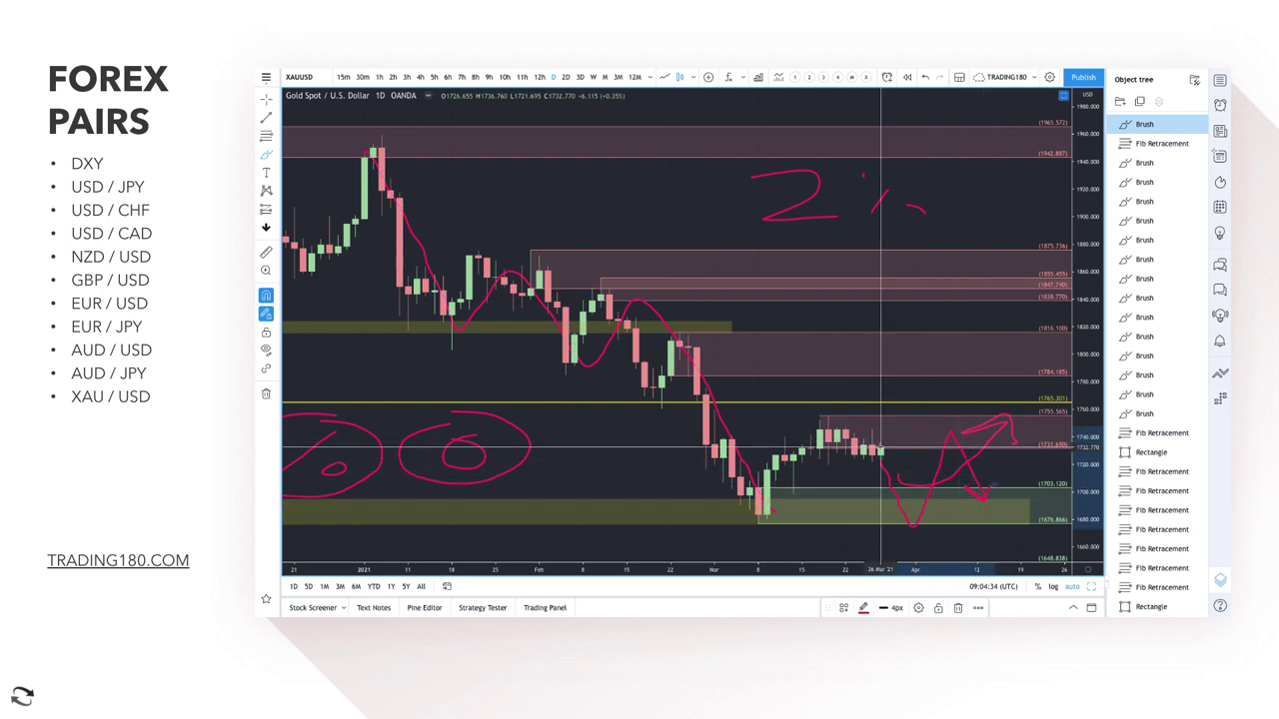
pyautogui.moveTo(881, 447)
pyautogui.mouseDown()
pyautogui.moveTo(899, 470)
pyautogui.moveTo(908, 365)
pyautogui.moveTo(940, 412)
pyautogui.mouseUp()
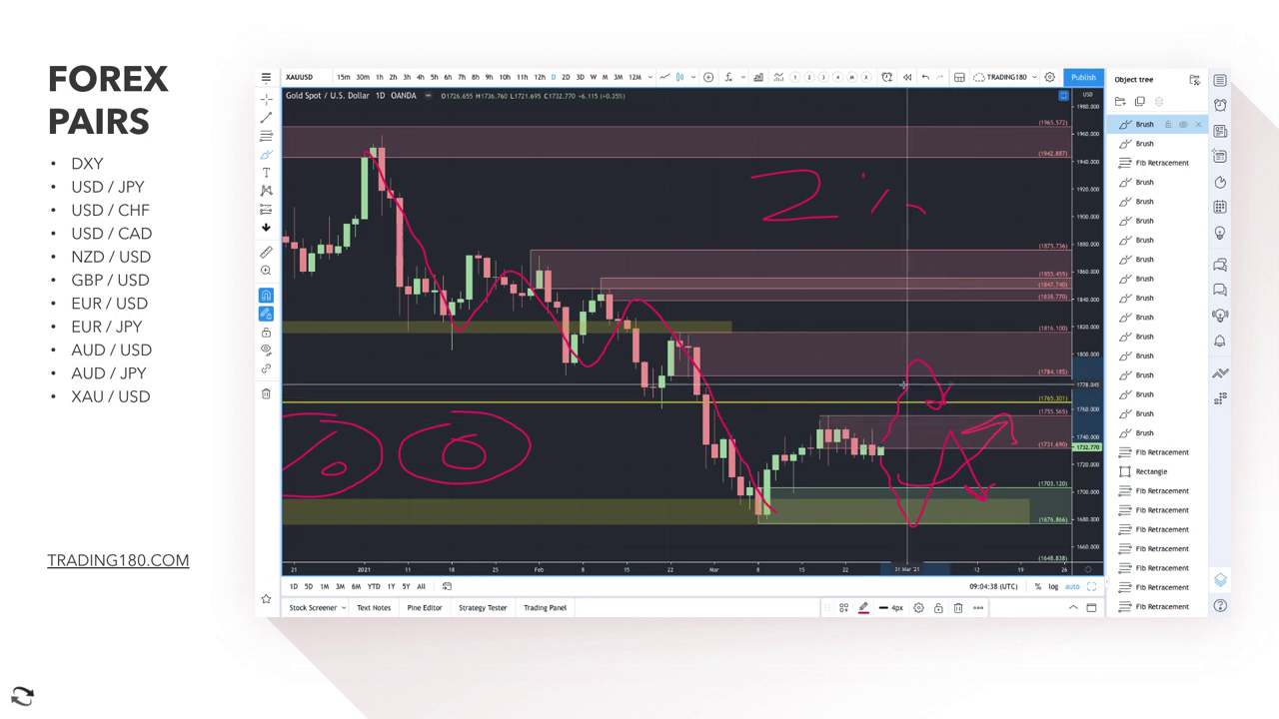
pyautogui.scroll(-1, 877, 410)
pyautogui.scroll(-1, 878, 410)
pyautogui.scroll(-1, 999, 383)
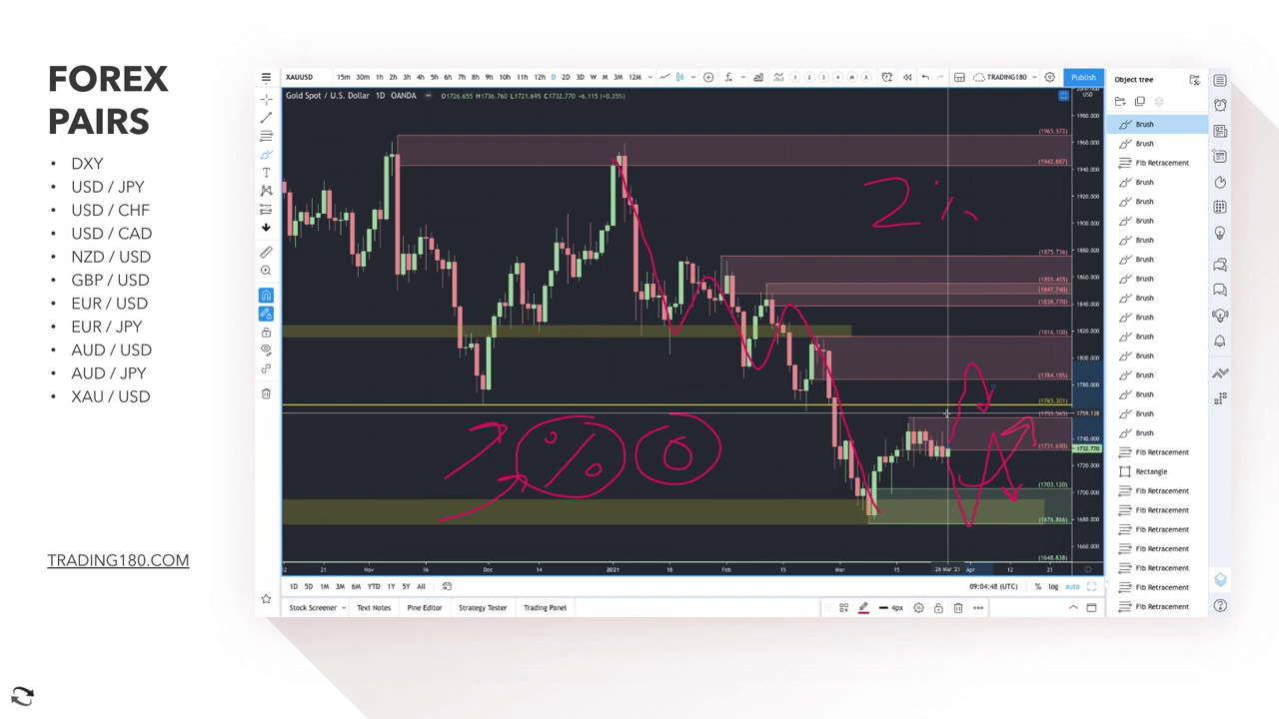
pyautogui.scroll(-2, 905, 230)
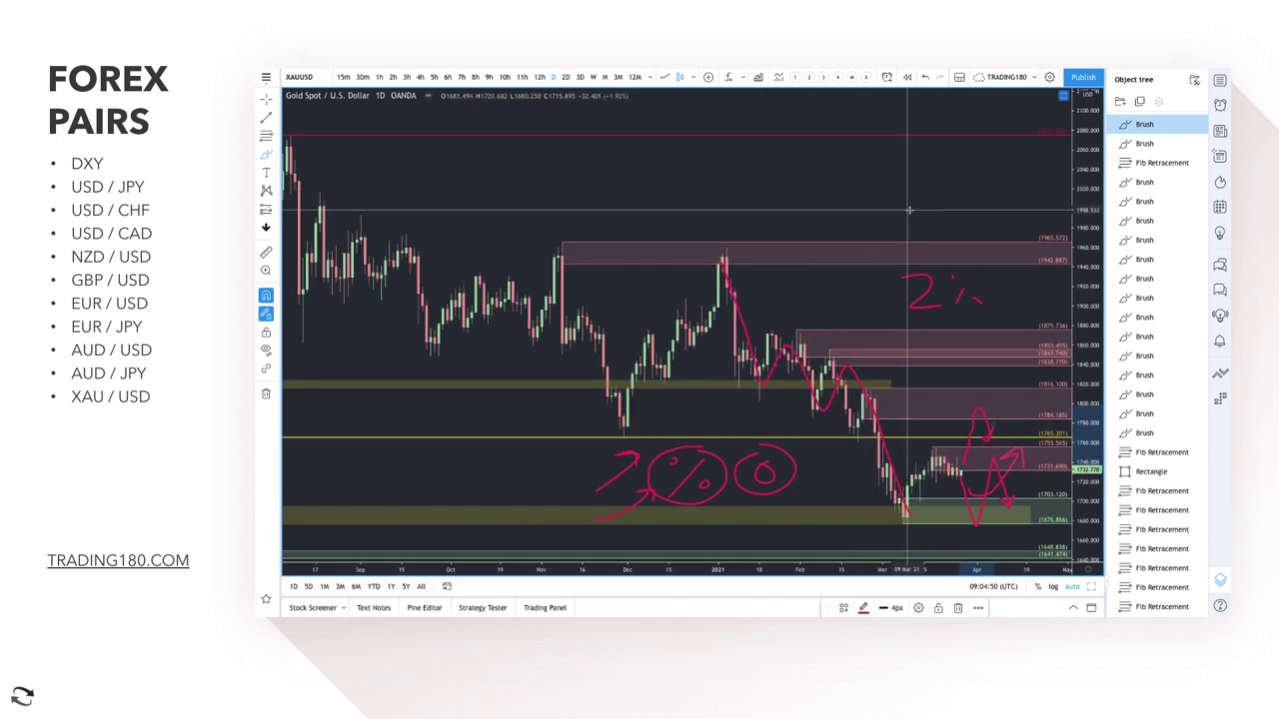
pyautogui.scroll(-2, 908, 210)
pyautogui.scroll(2, 973, 261)
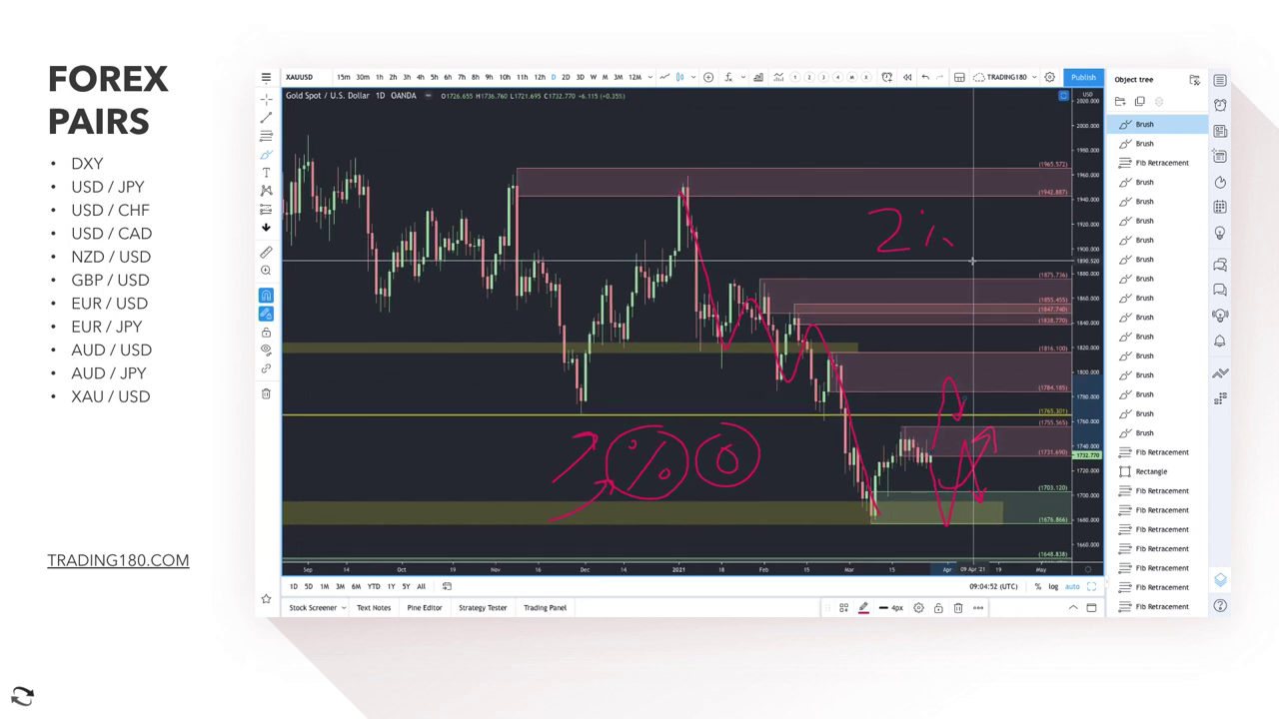
pyautogui.scroll(3, 972, 261)
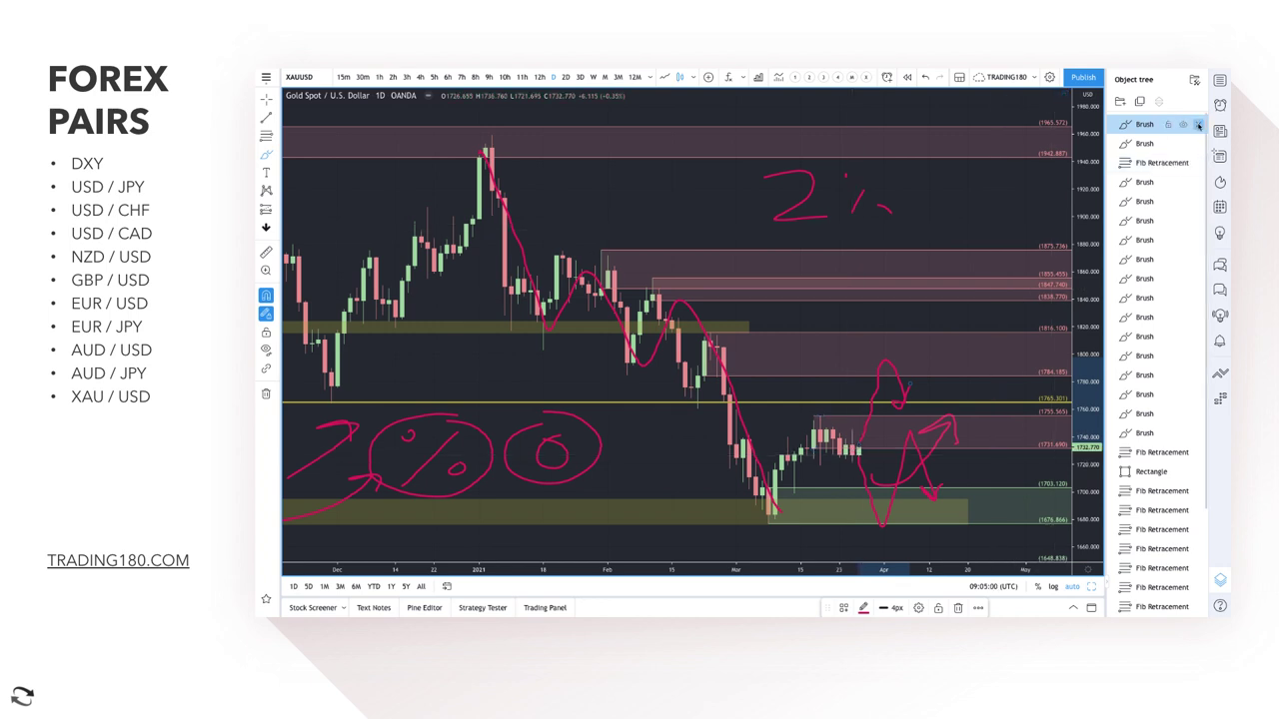
# Step: Delete the two scribble drawings and brush a small circle with an upward arrow in the lower green zone
pyautogui.click(1198, 124)
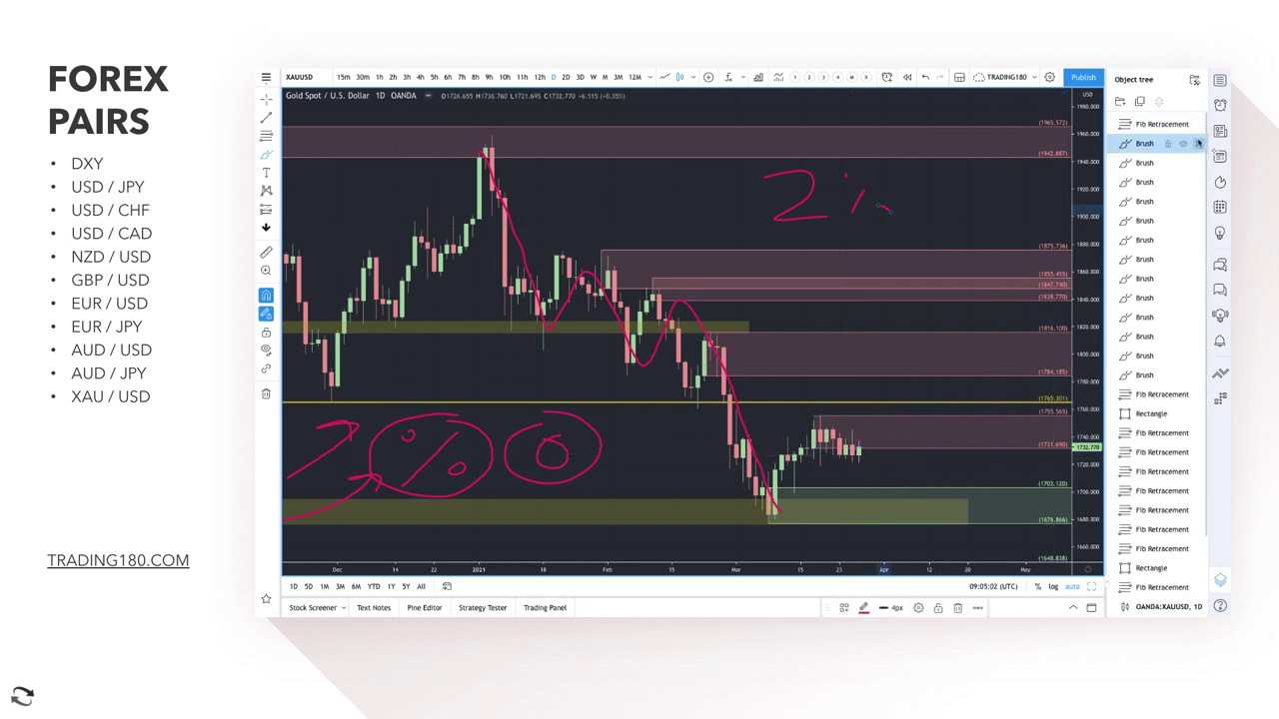
pyautogui.click(1197, 143)
pyautogui.click(1198, 143)
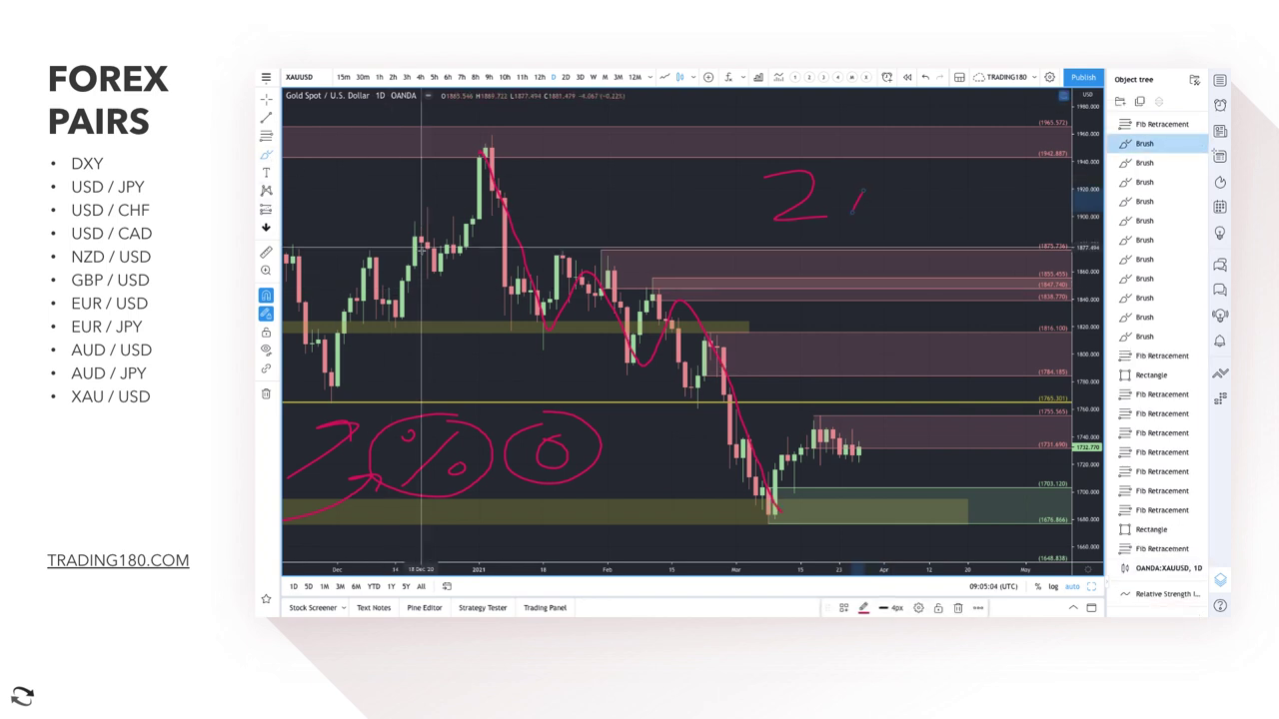
pyautogui.click(269, 157)
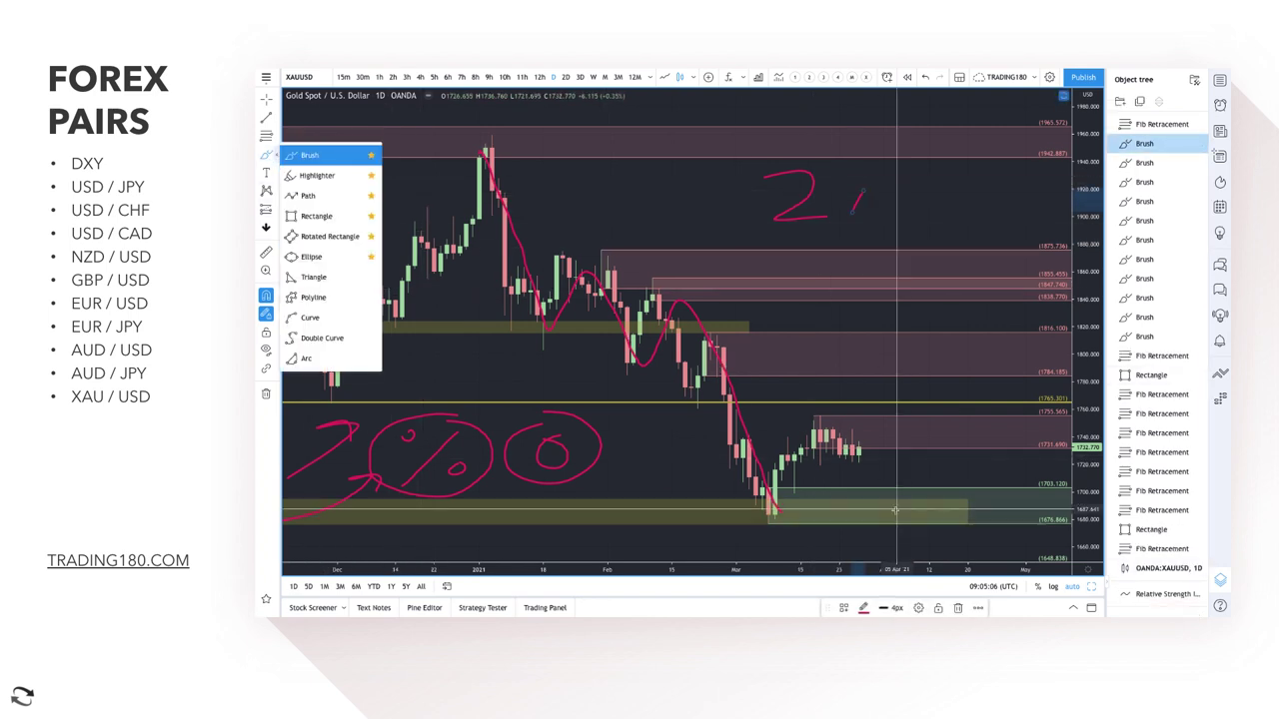
pyautogui.moveTo(888, 503)
pyautogui.mouseDown()
pyautogui.moveTo(932, 440)
pyautogui.moveTo(937, 480)
pyautogui.mouseUp()
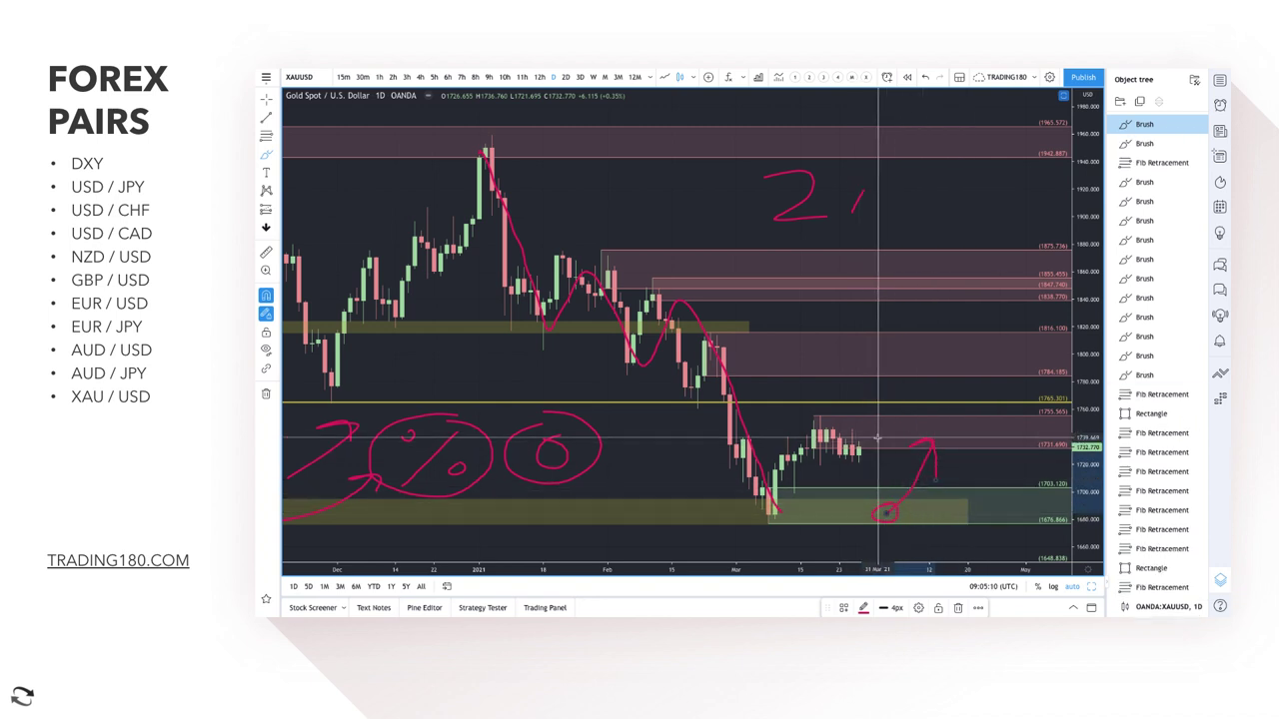
pyautogui.scroll(-3, 835, 390)
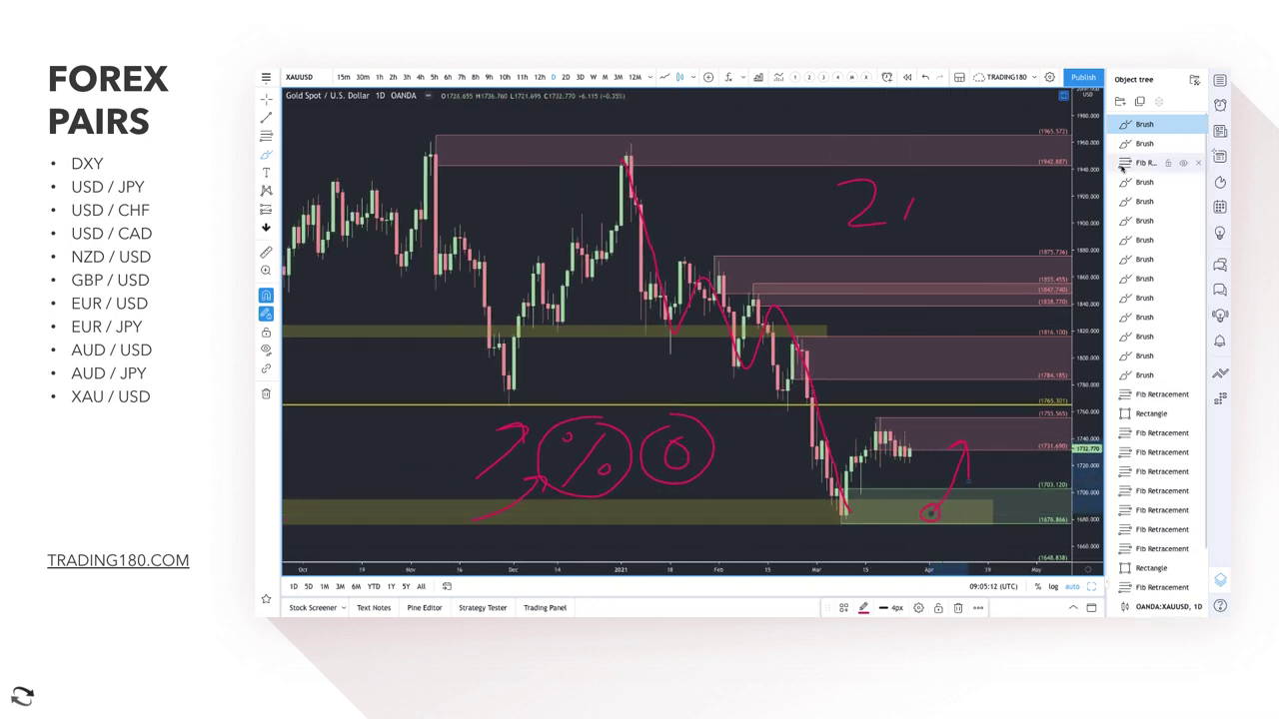
pyautogui.click(1220, 80)
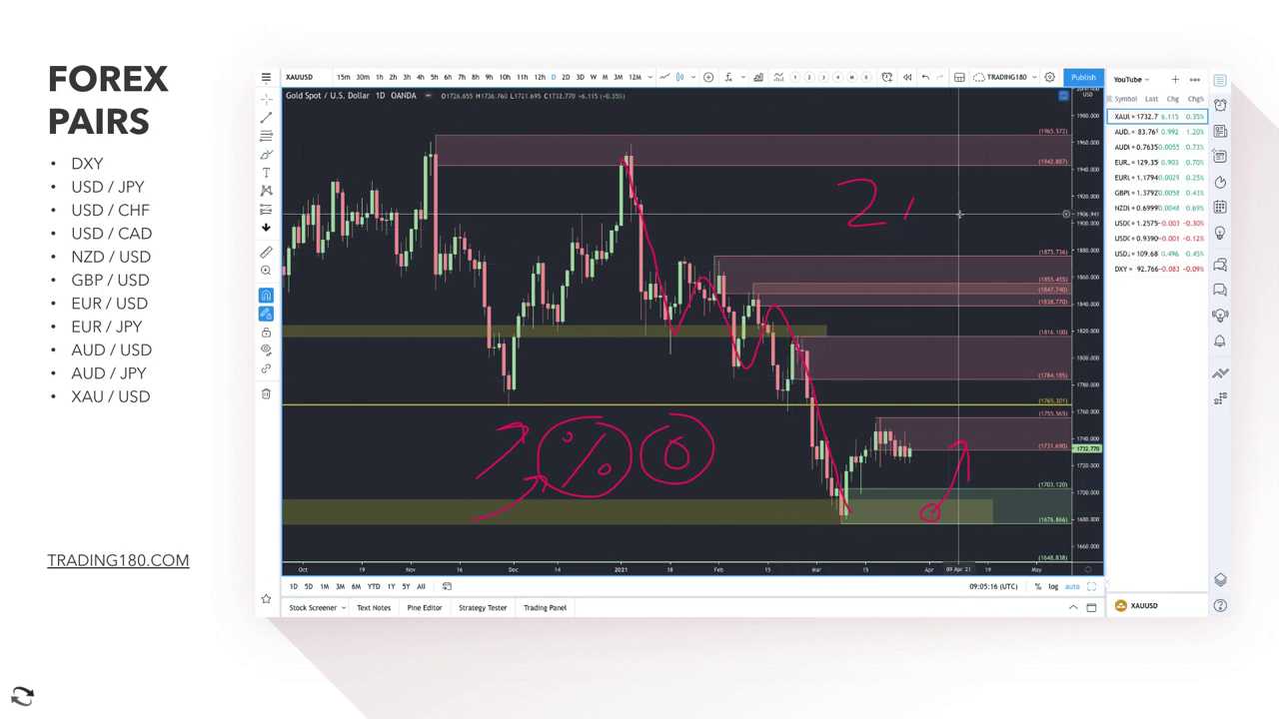
pyautogui.click(1220, 80)
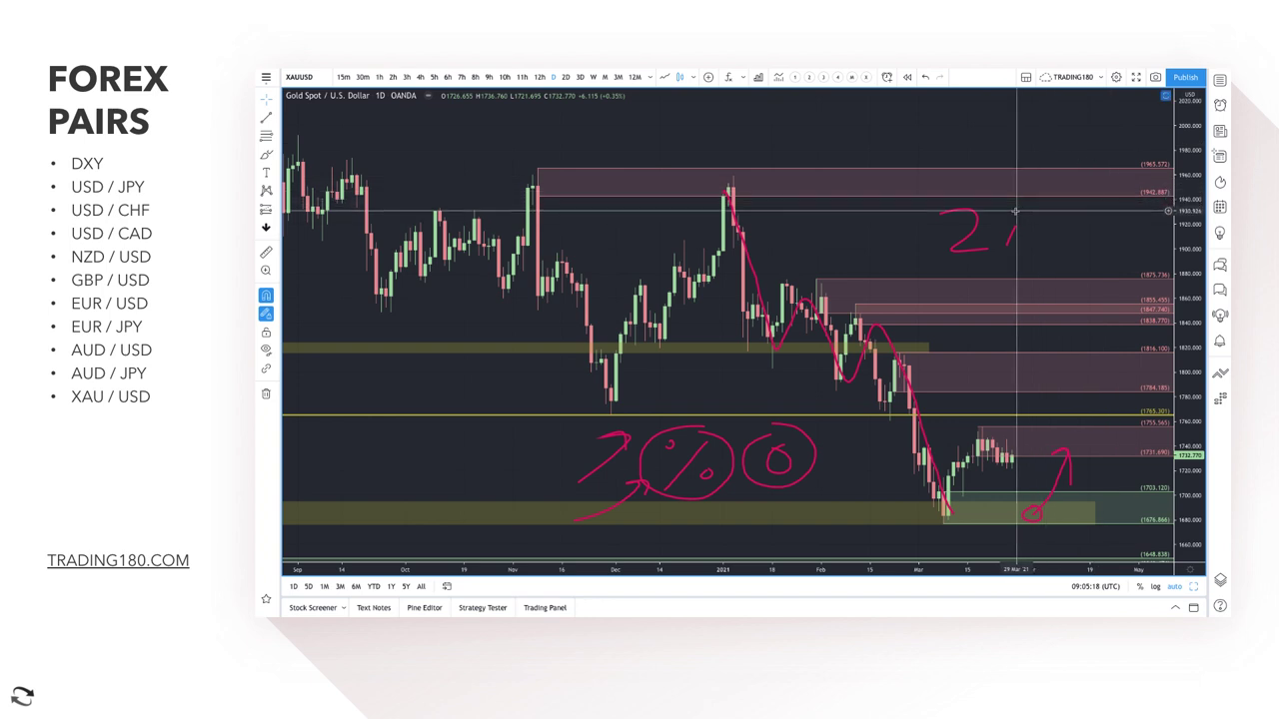